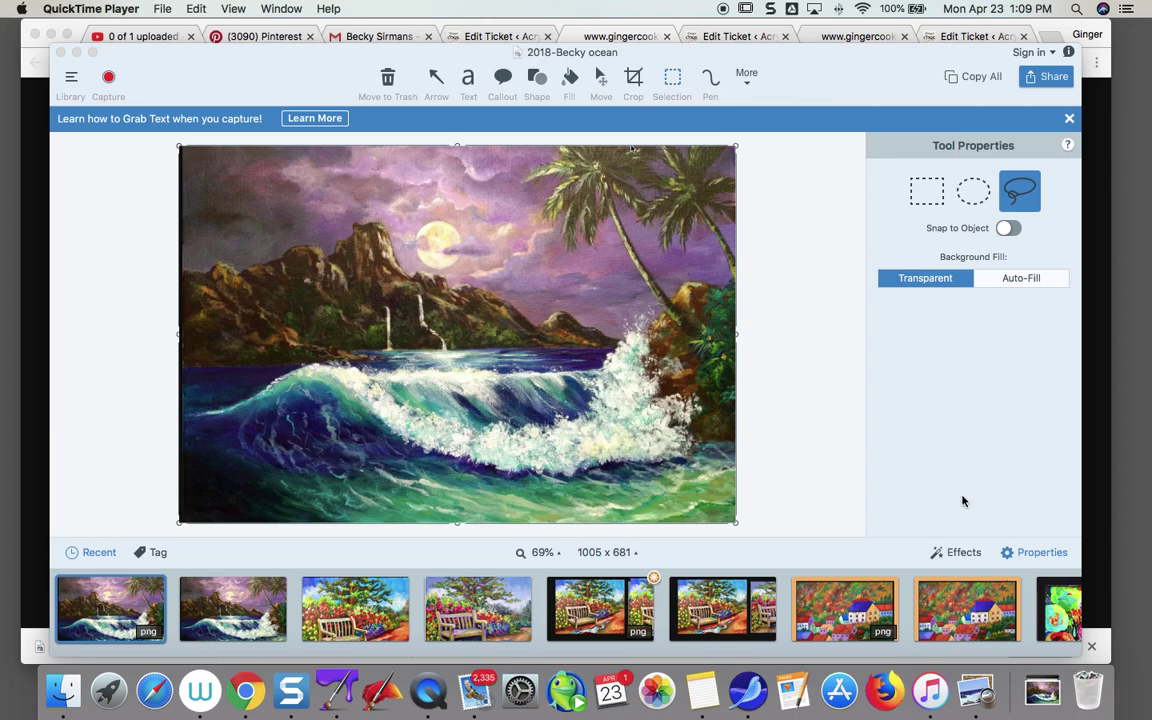
- Try a greyscale colour filter on the wave painting in Snagit, then undo it
click(960, 553)
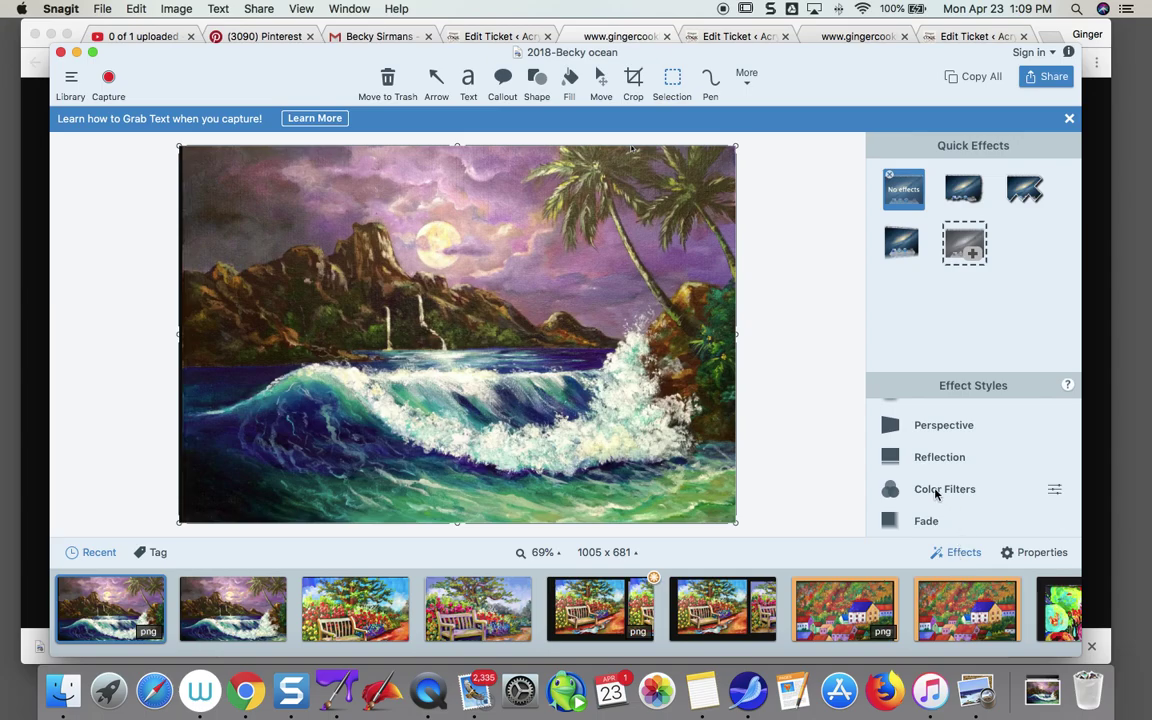
click(936, 490)
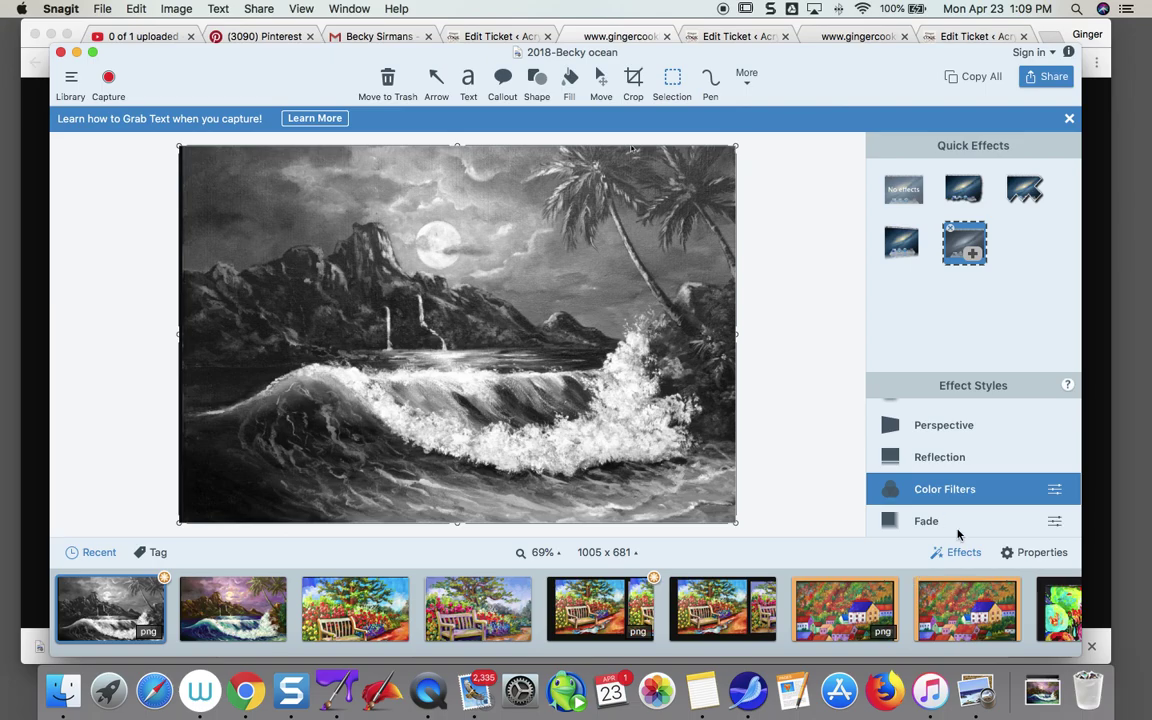
key(super+z)
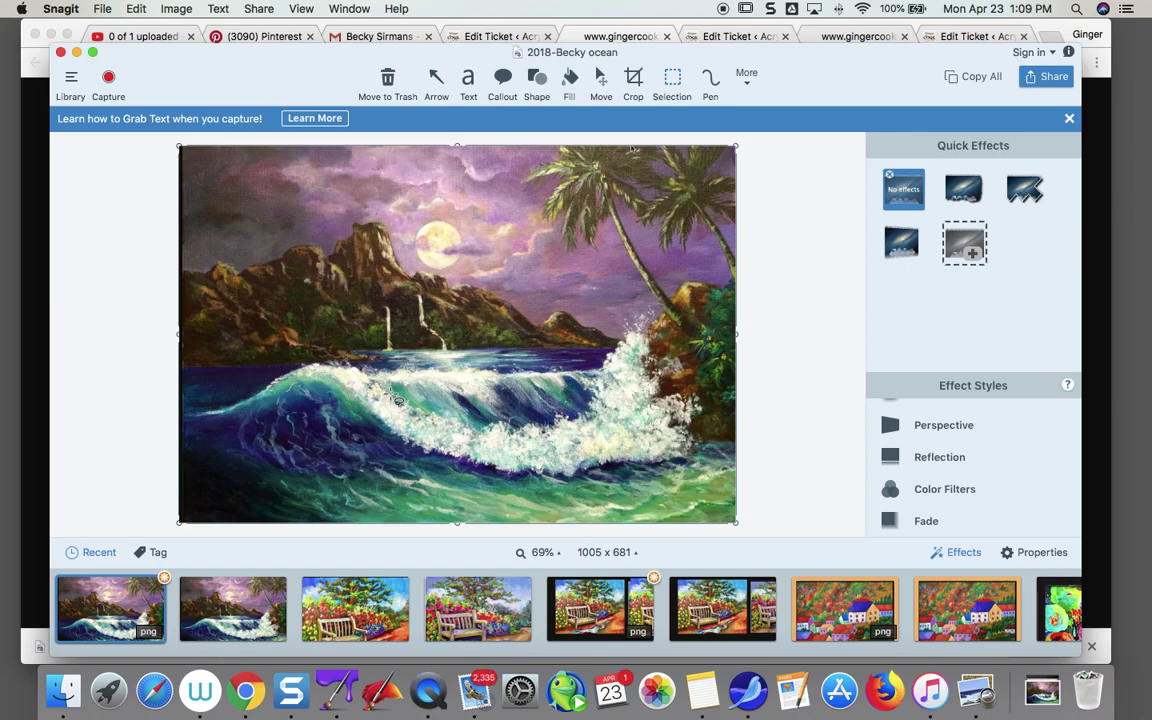
- Open Google Images in a new Chrome tab and start typing the artist's name in the search box
click(247, 692)
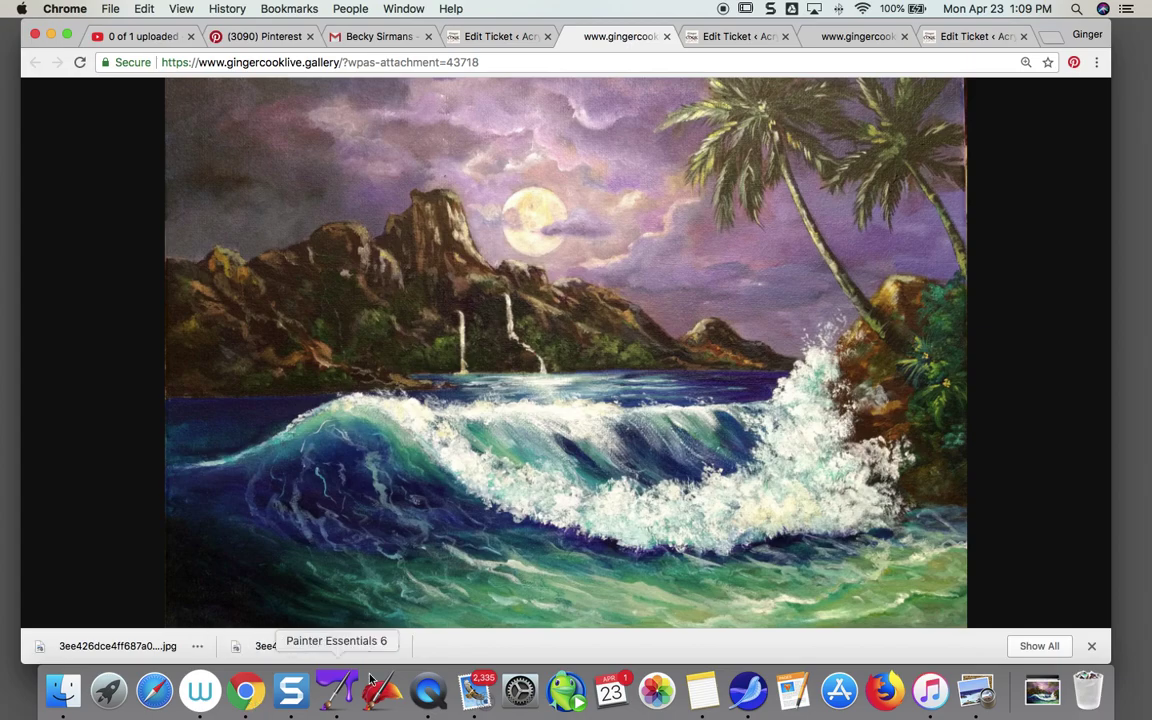
click(1047, 38)
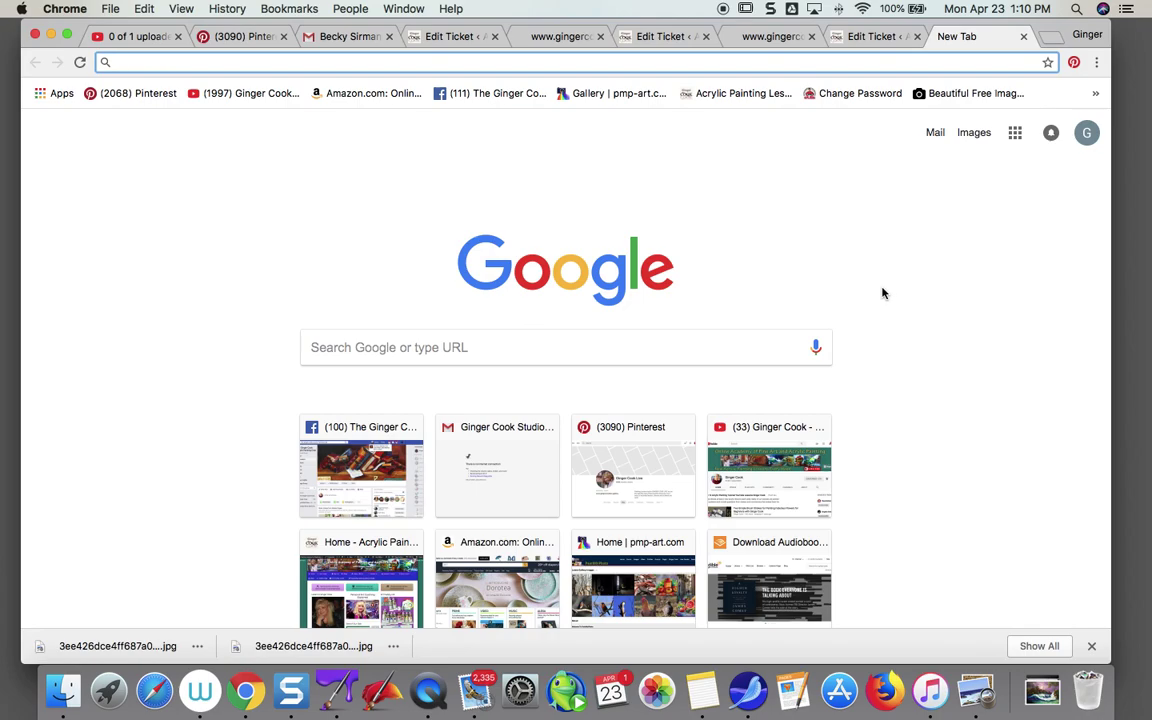
click(974, 134)
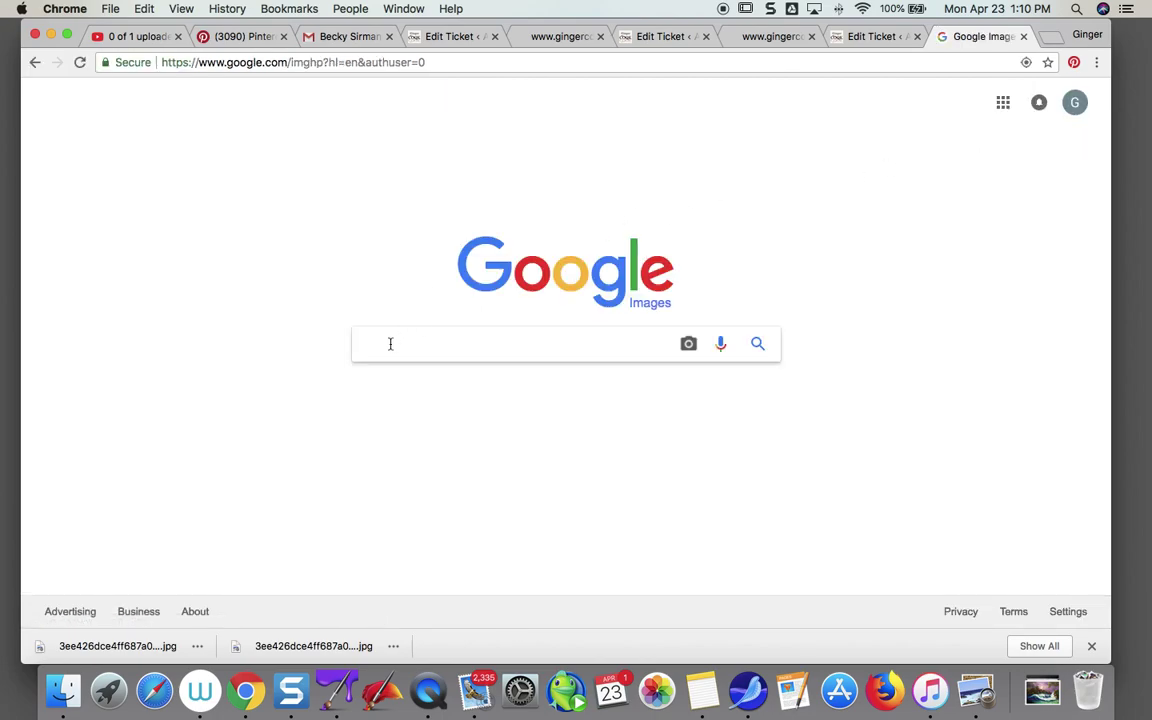
text(wyland)
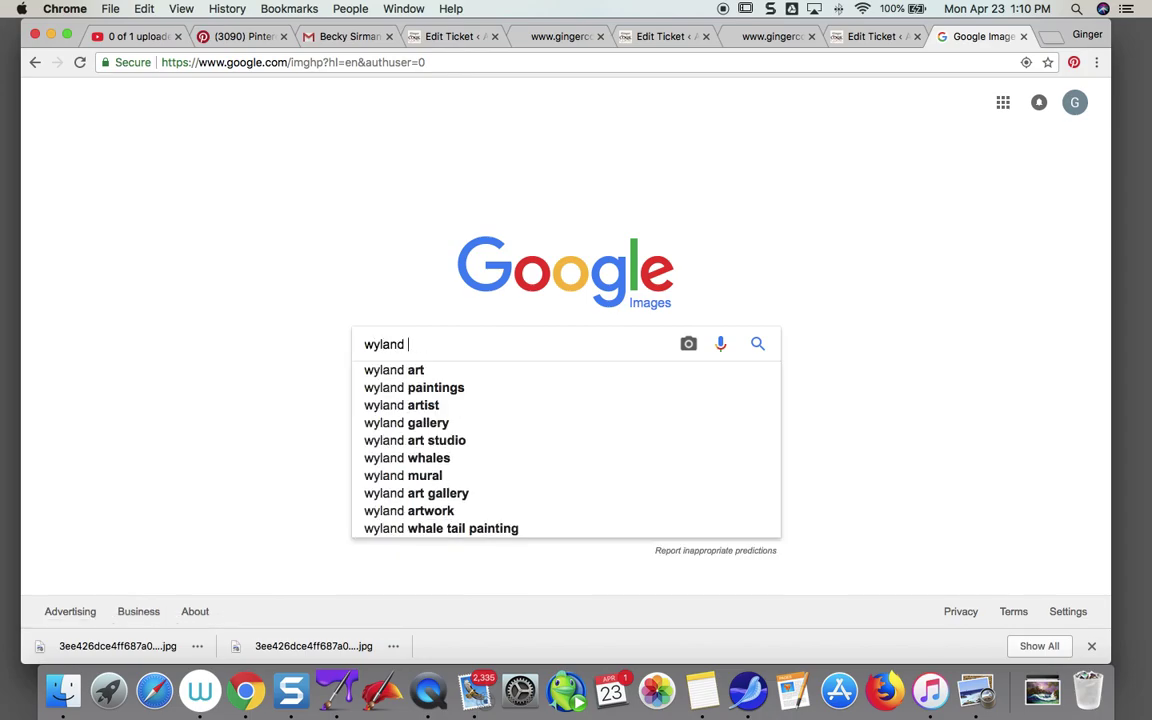
- Search images for the artist's paintings, browse the ocean-life results, and return to the top
click(445, 388)
scroll(430, 392, down, 5)
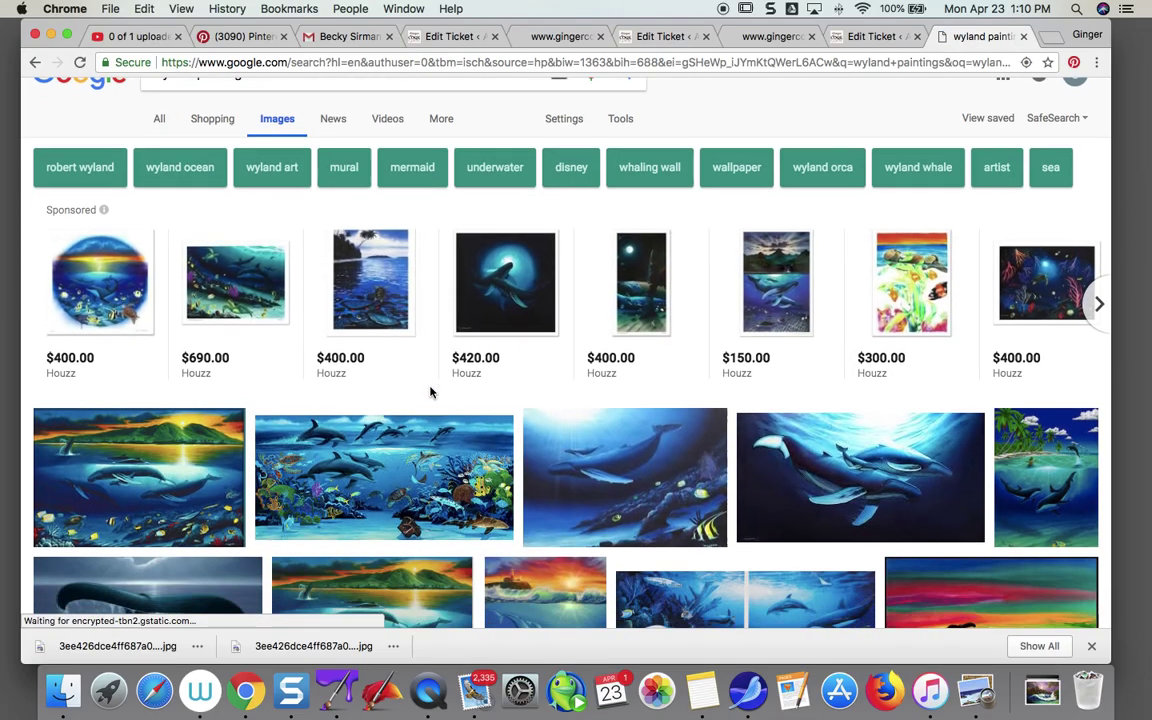
scroll(430, 392, down, 10)
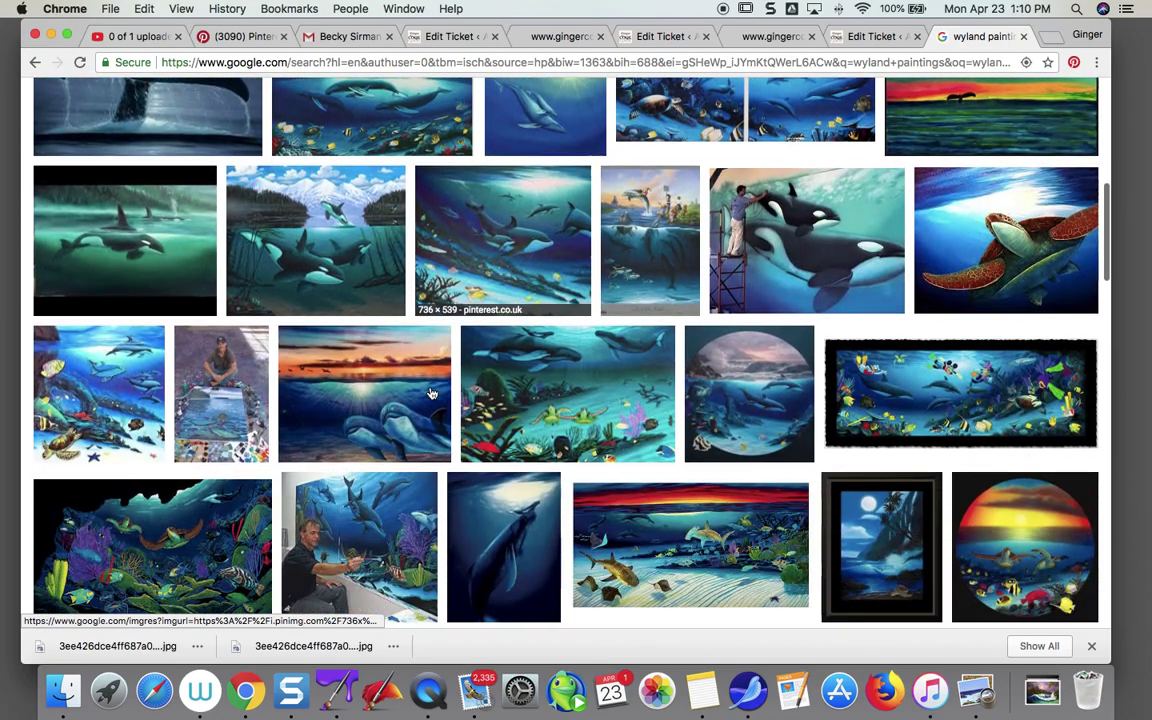
scroll(430, 392, down, 9)
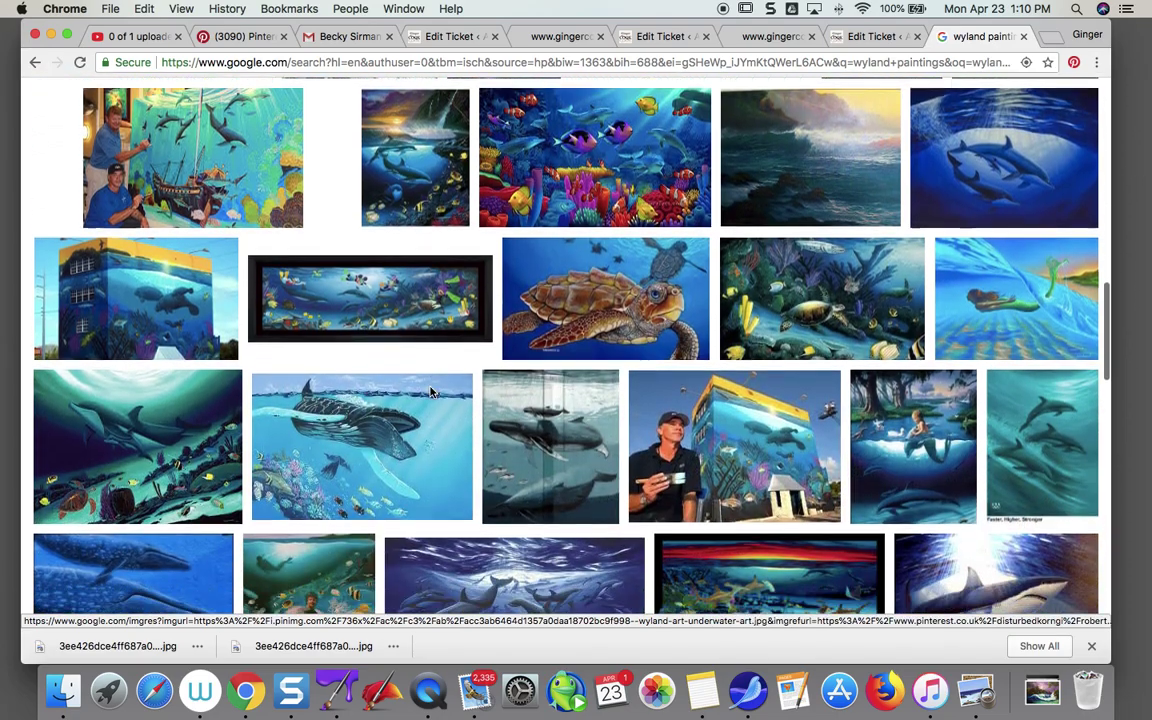
scroll(430, 392, down, 10)
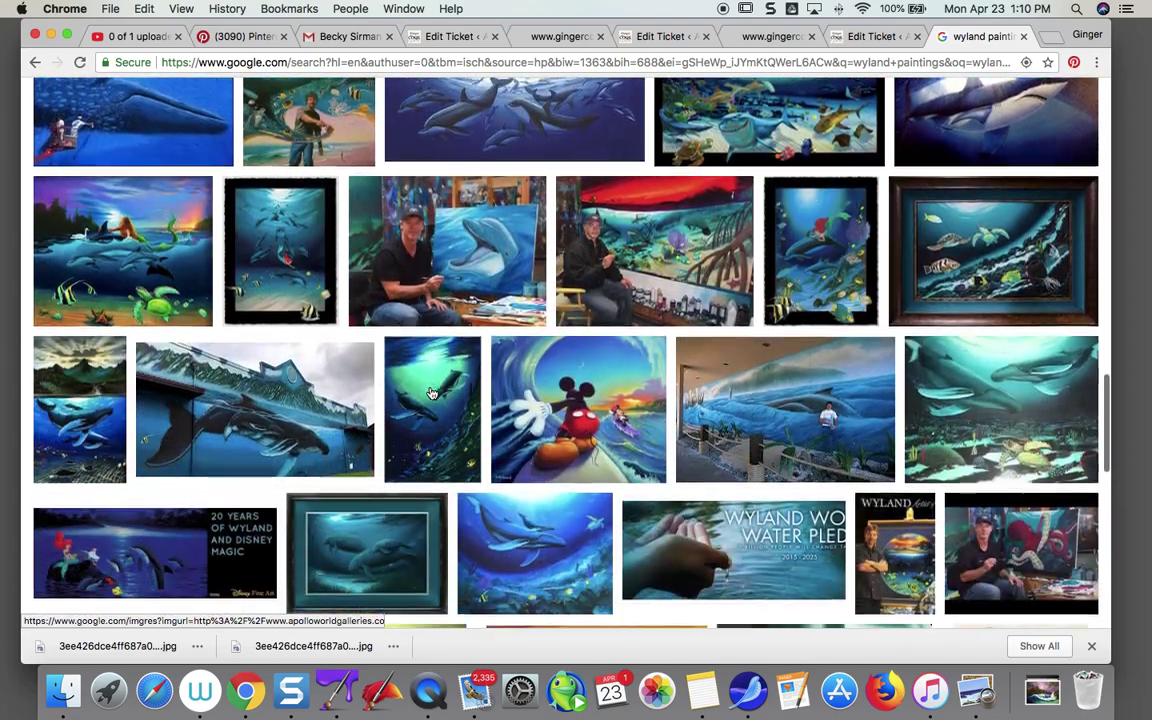
scroll(432, 393, down, 12)
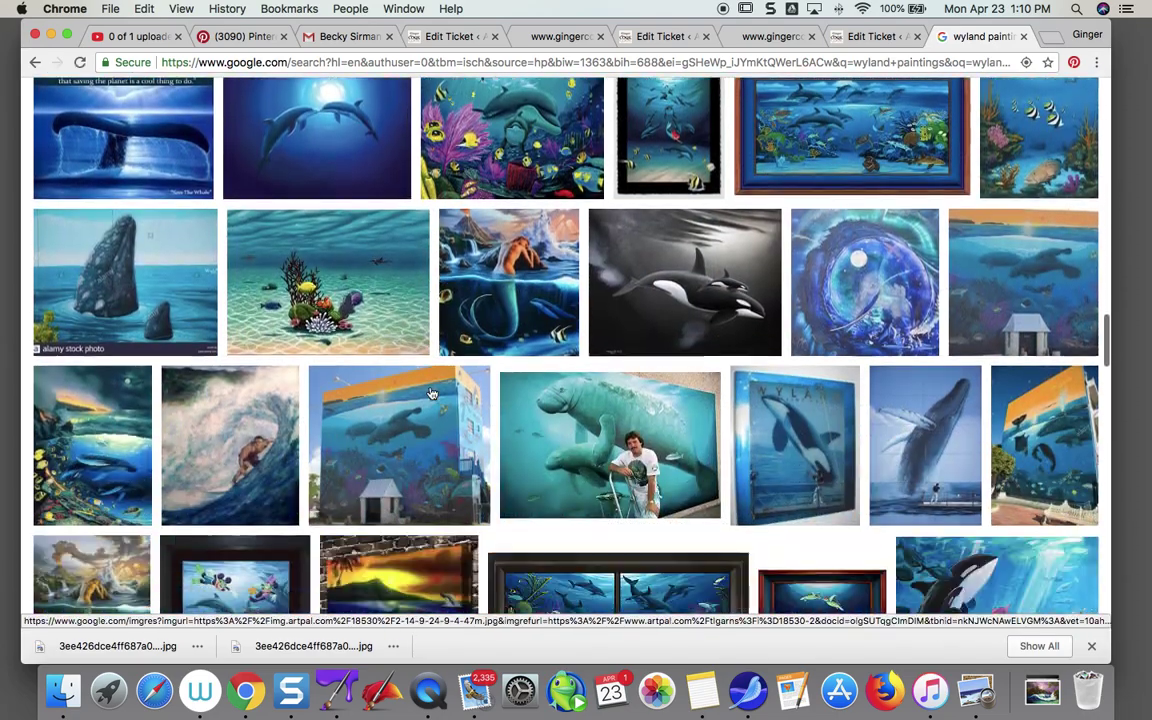
scroll(432, 393, down, 15)
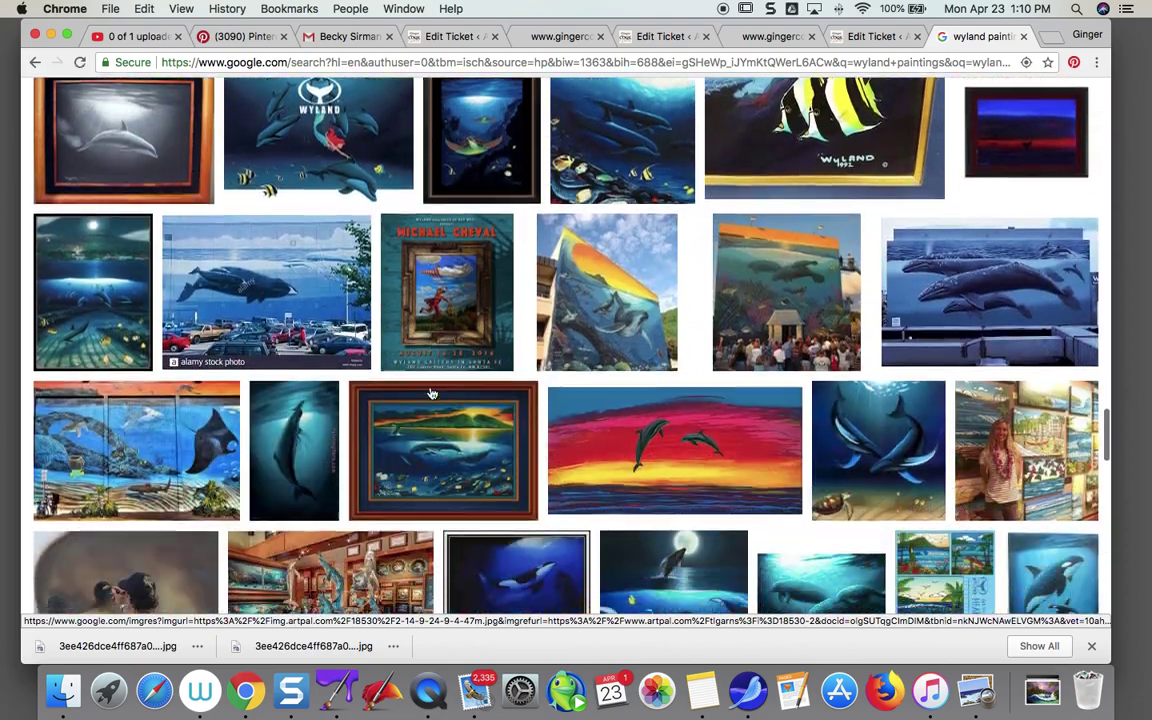
scroll(432, 393, down, 8)
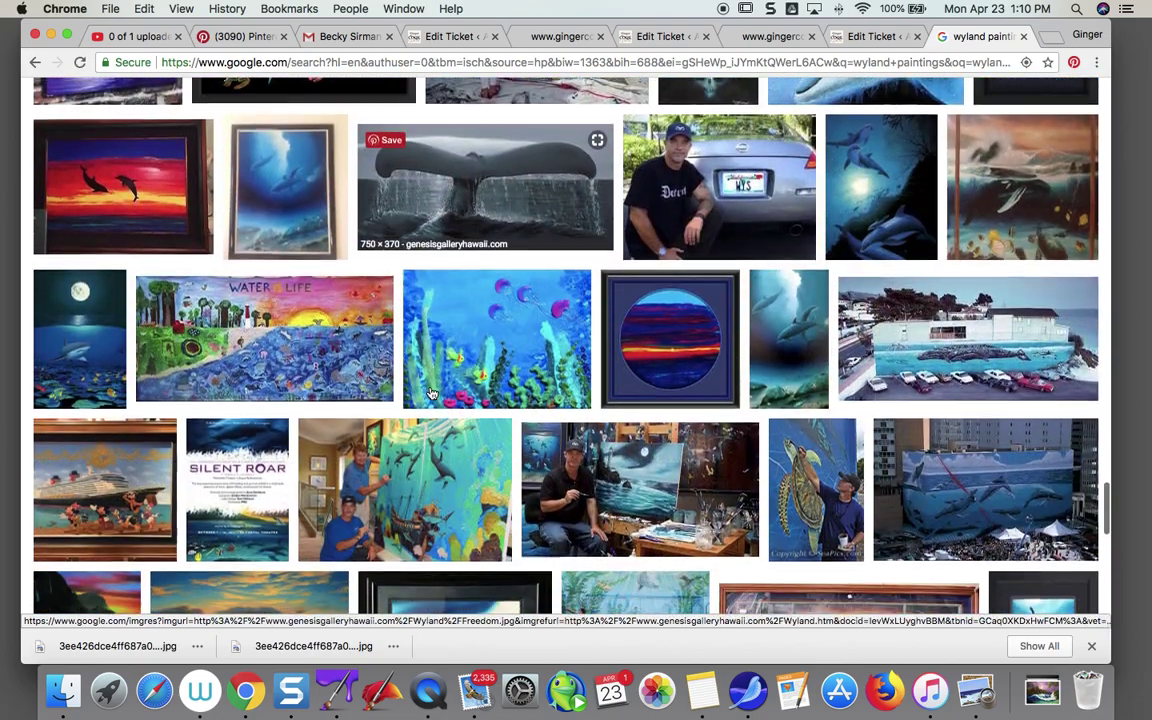
scroll(432, 393, down, 10)
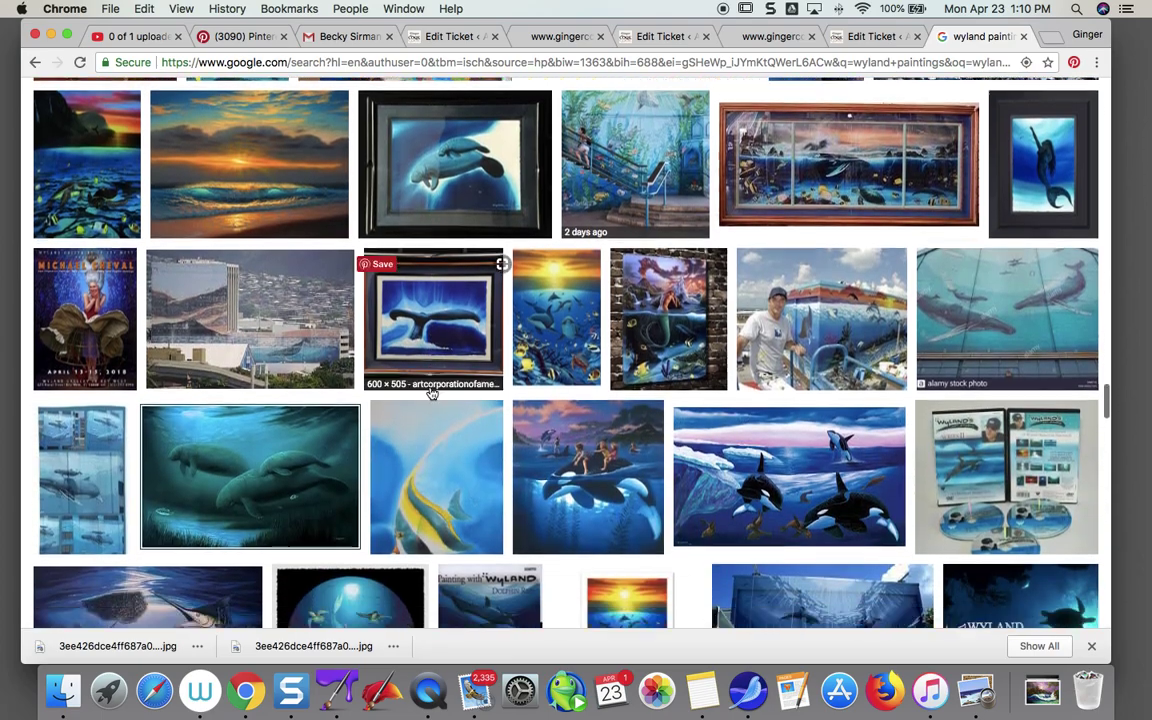
scroll(432, 393, down, 10)
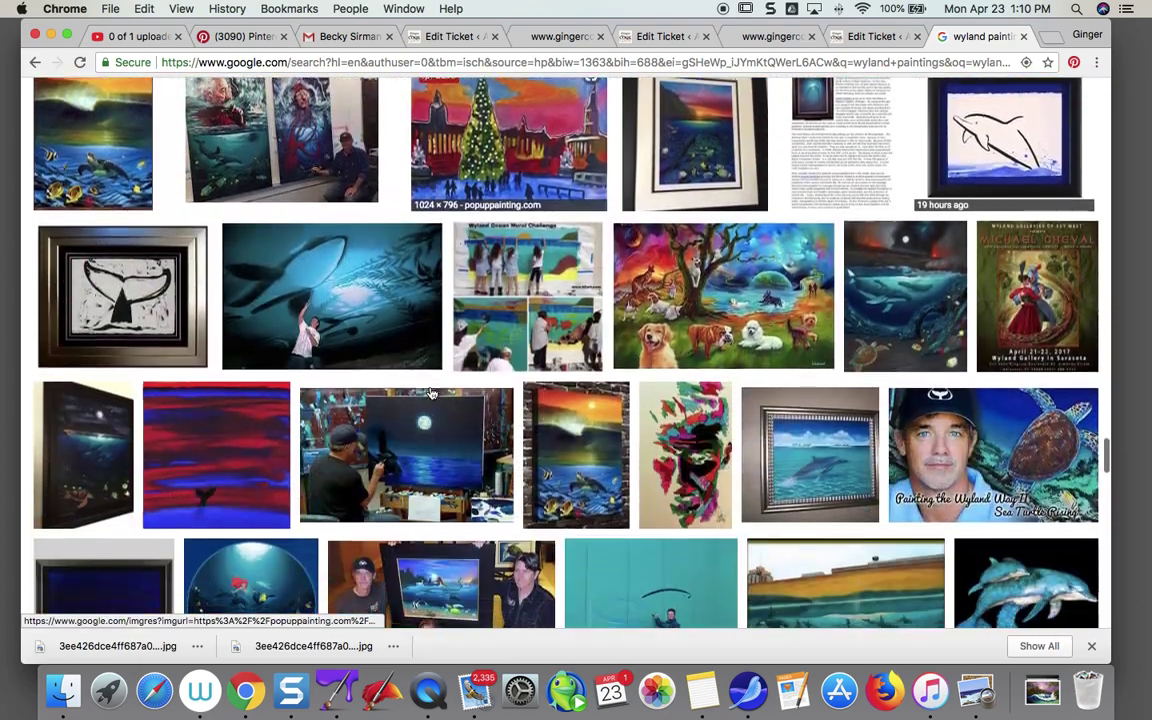
scroll(432, 393, down, 10)
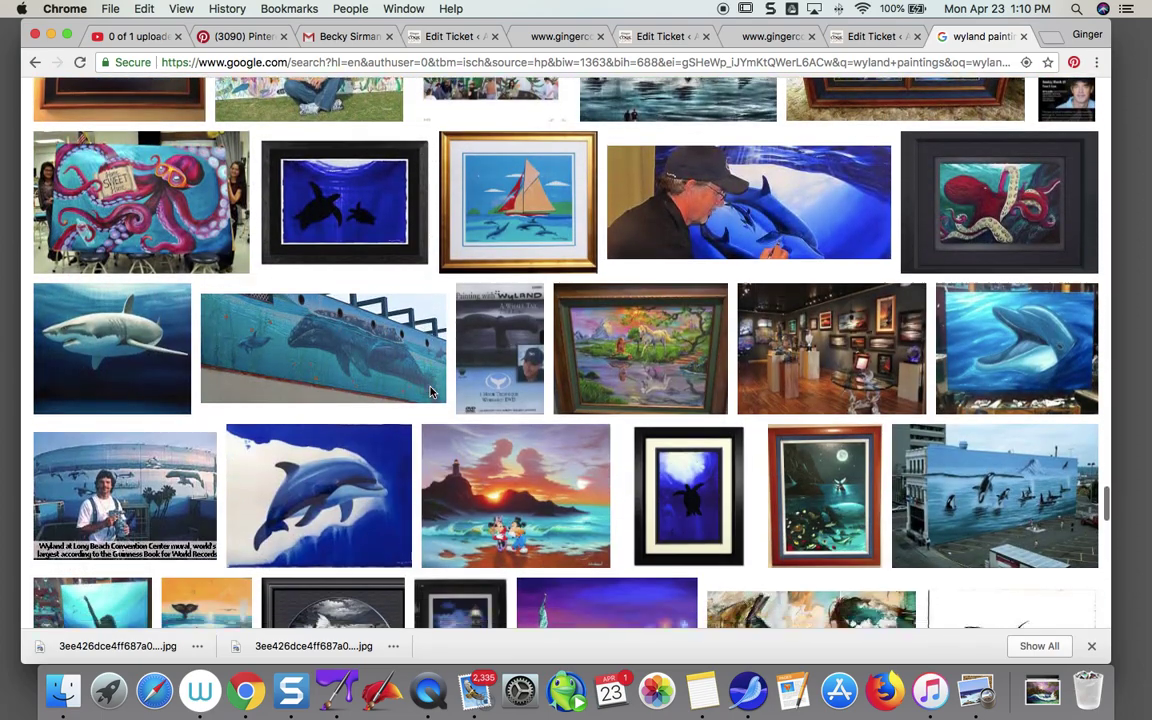
scroll(432, 393, down, 10)
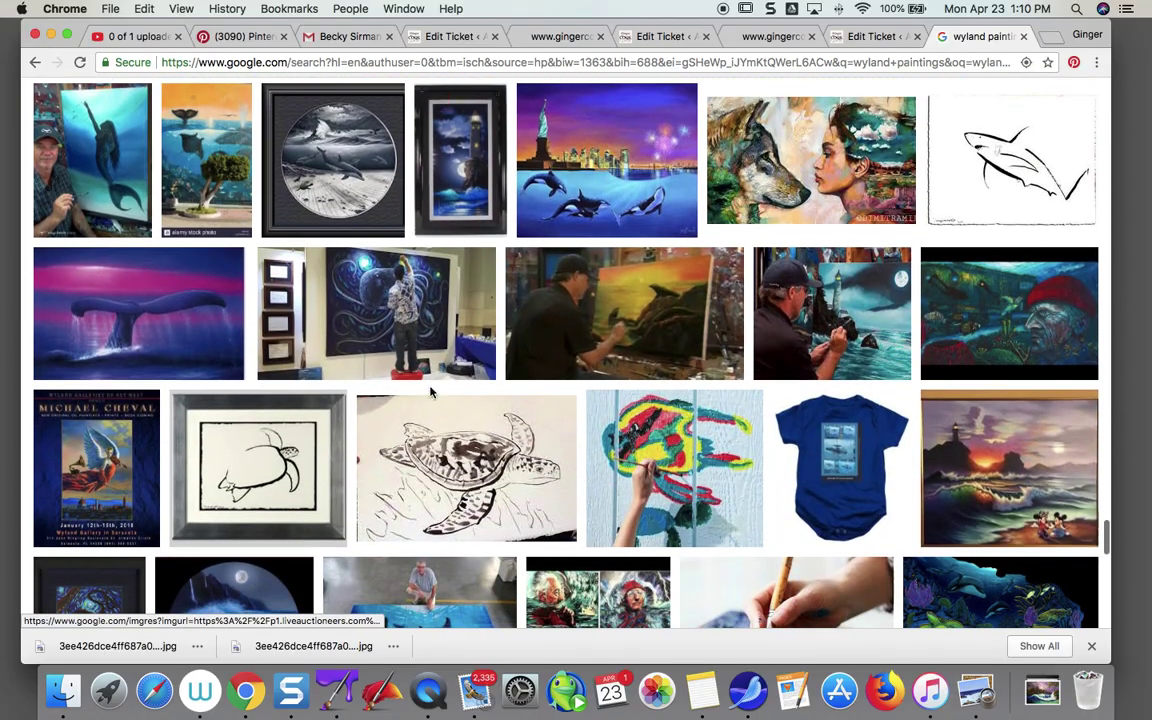
scroll(432, 393, up, 10)
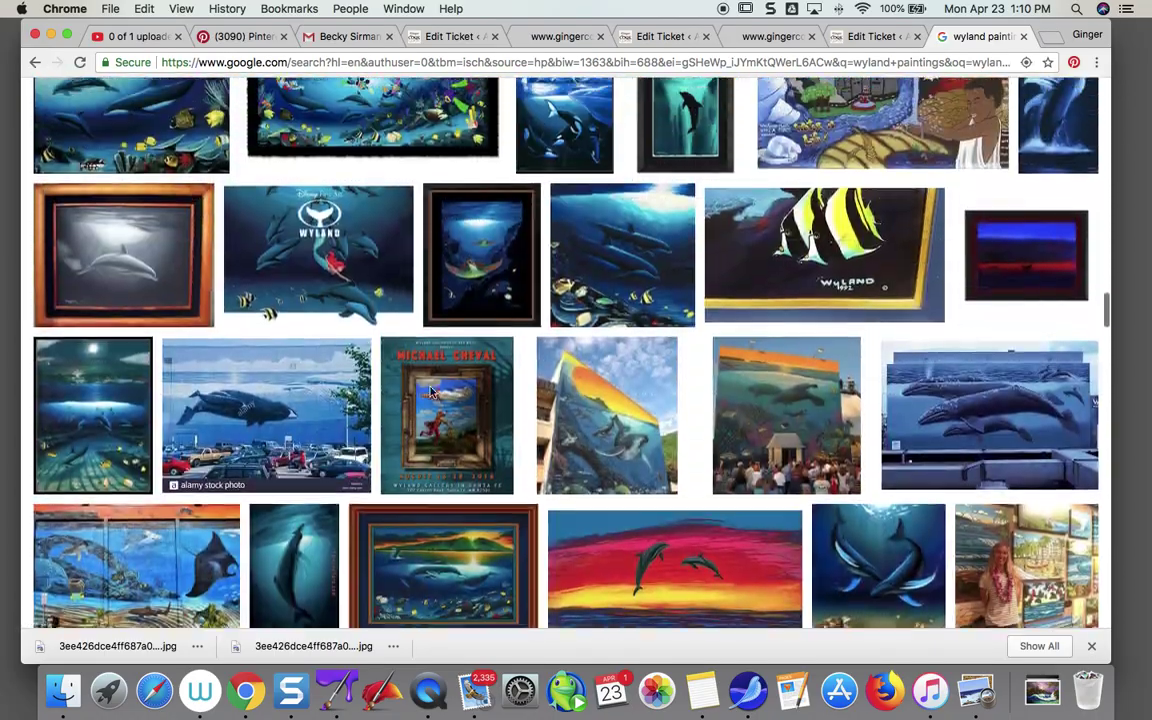
scroll(441, 377, up, 10)
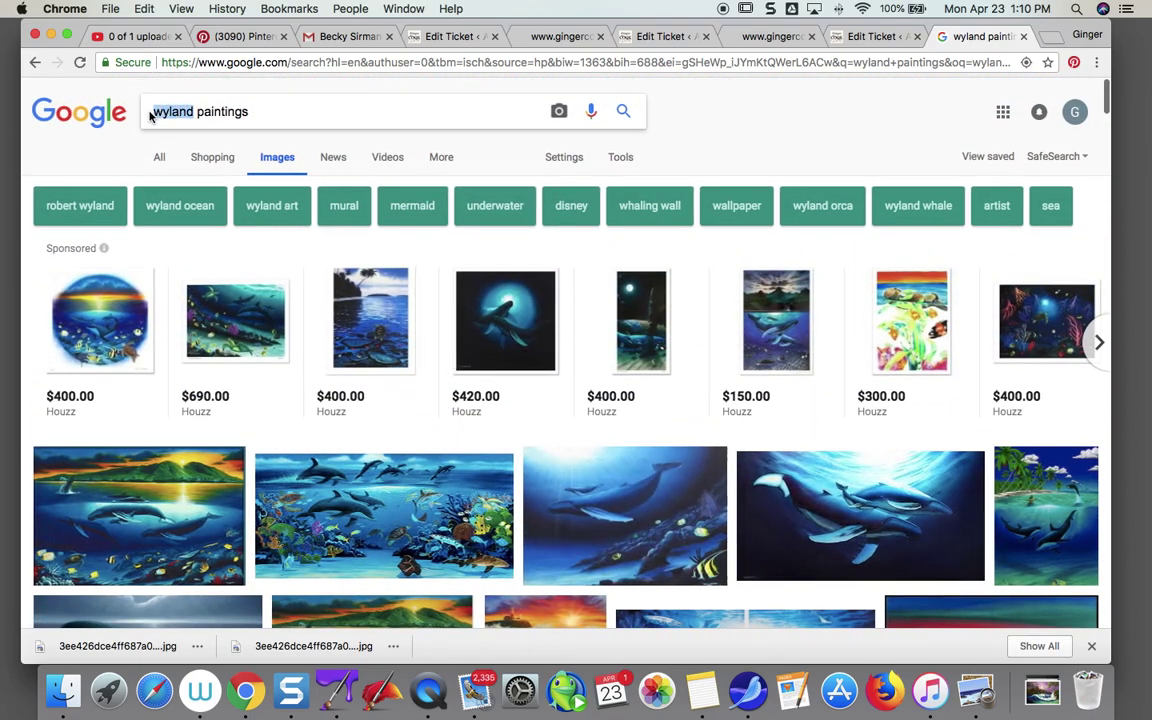
- Change the query to another artist's ocean paintings and run the search
text(awson)
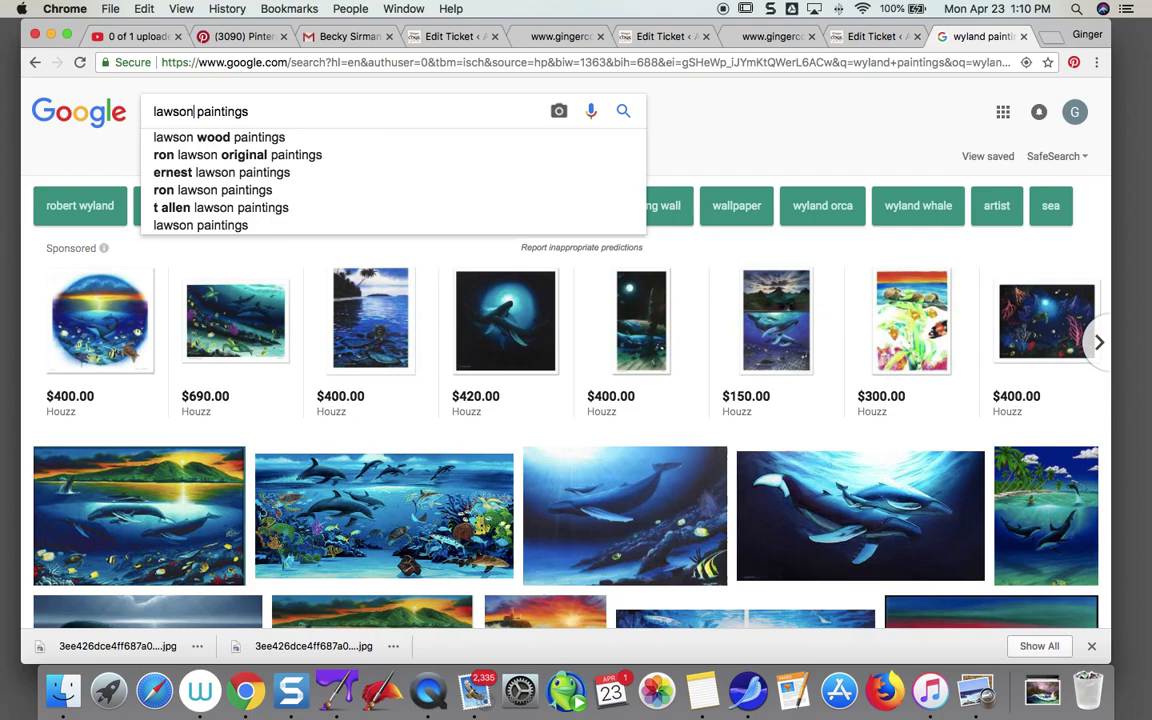
text(oce)
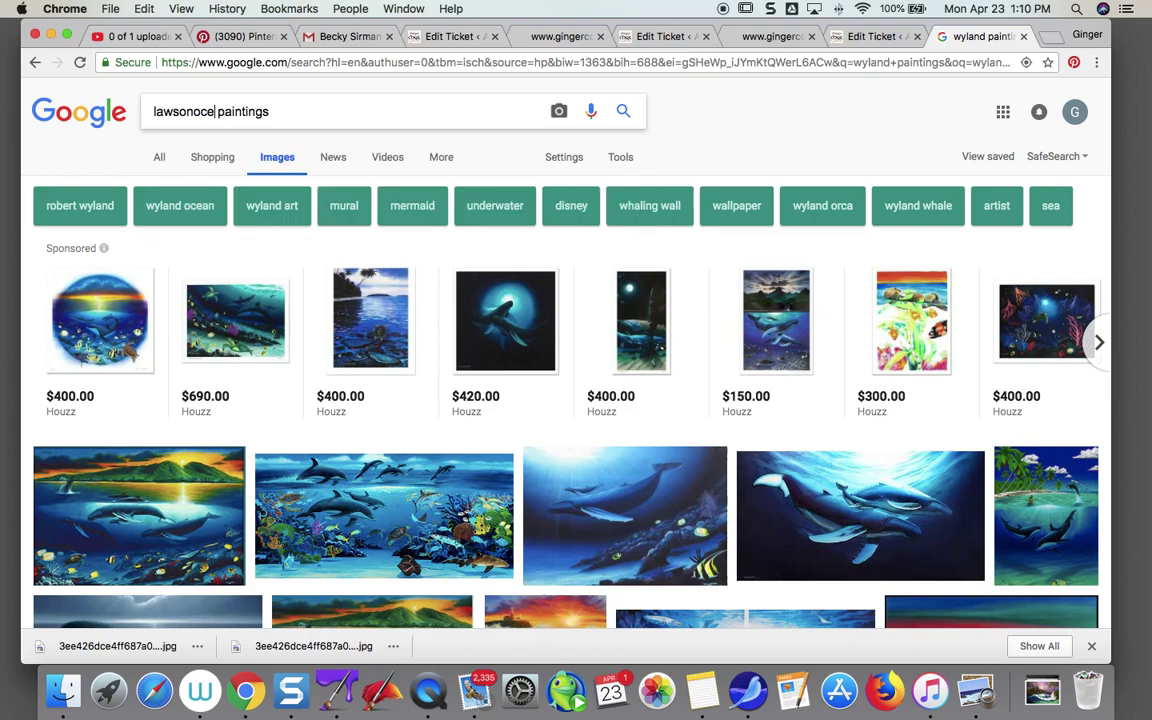
key(BackSpace)
key(BackSpace)
text(ocean)
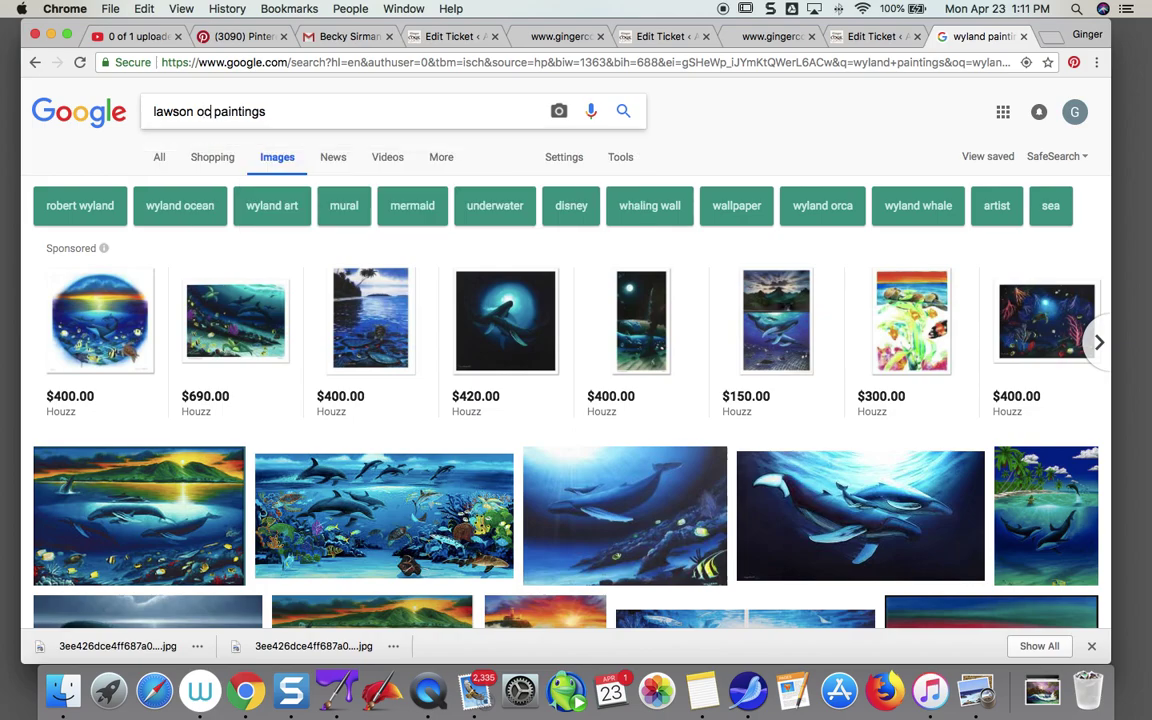
key(Return)
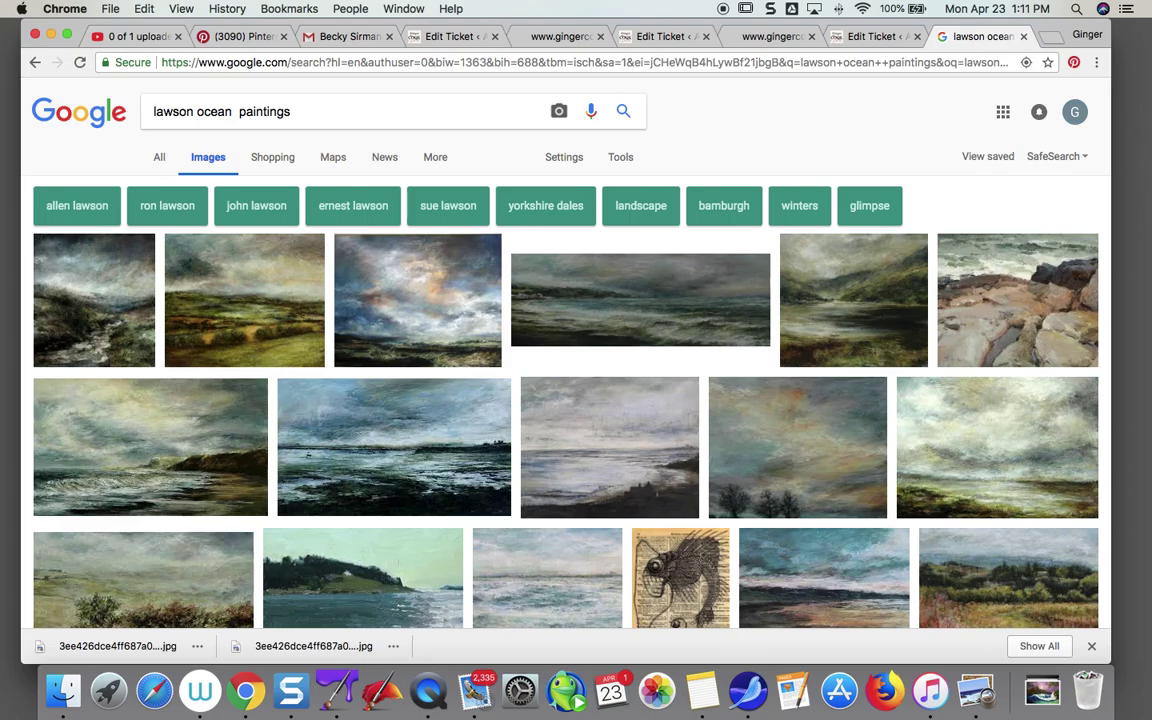
- Switch the image search to 'tropical ocean paintings'
scroll(565, 350, down, 10)
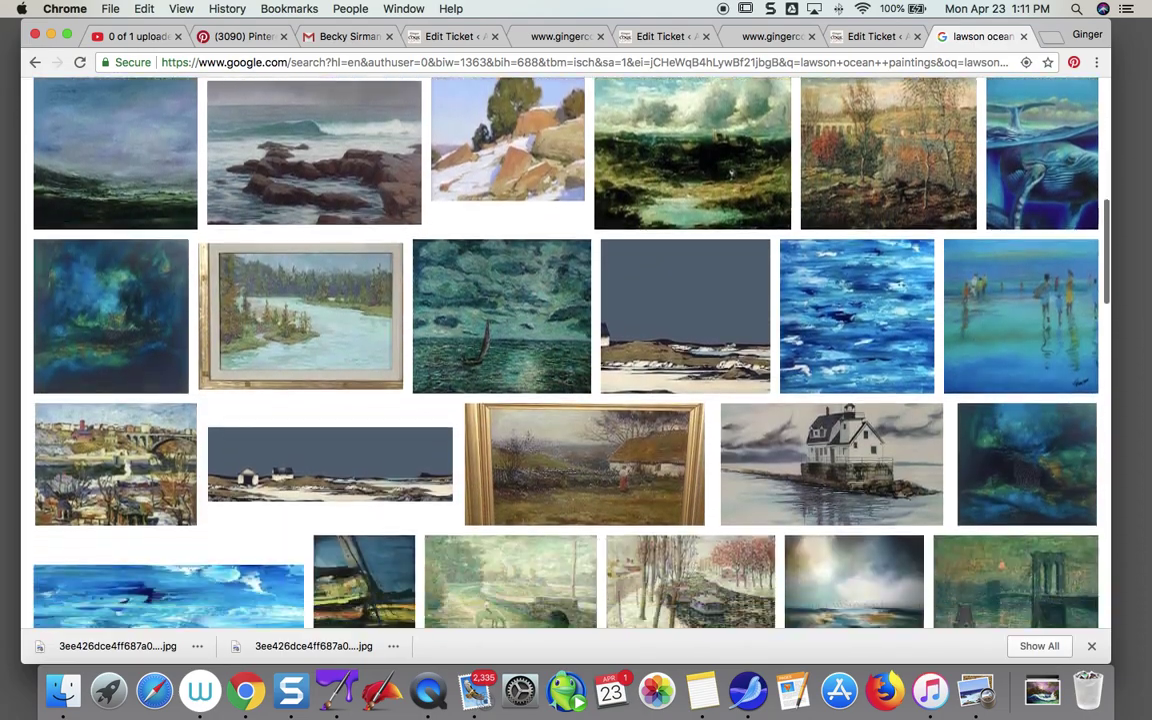
scroll(565, 350, up, 12)
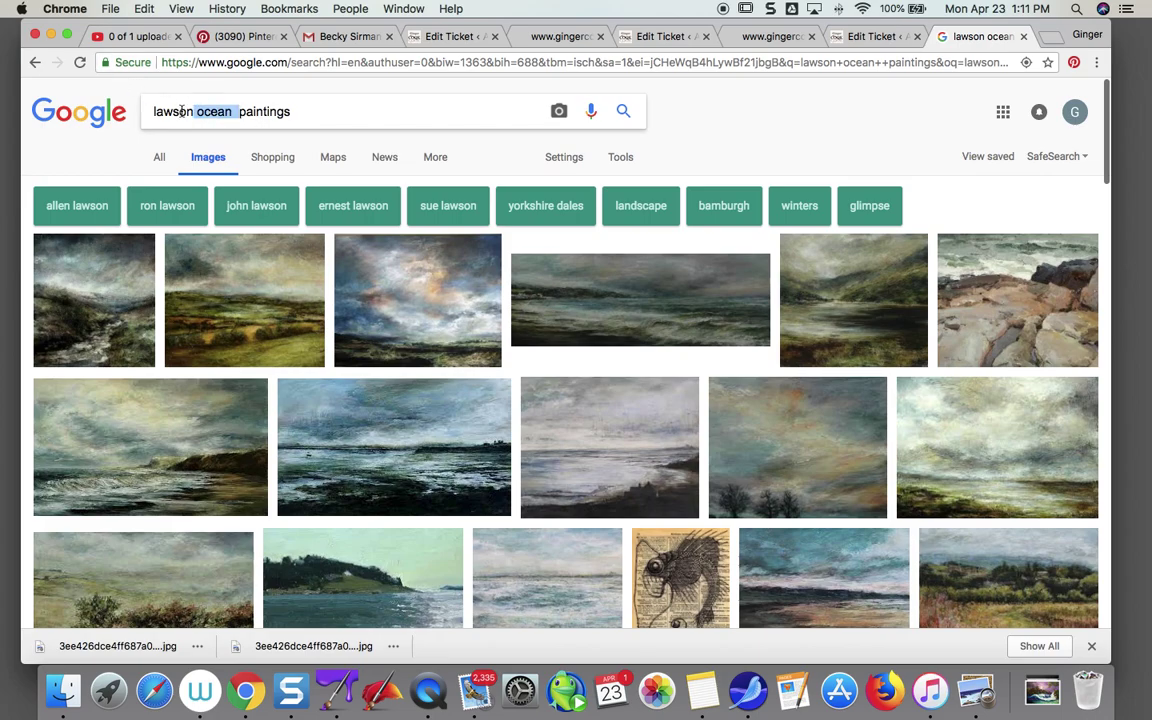
text(tropca)
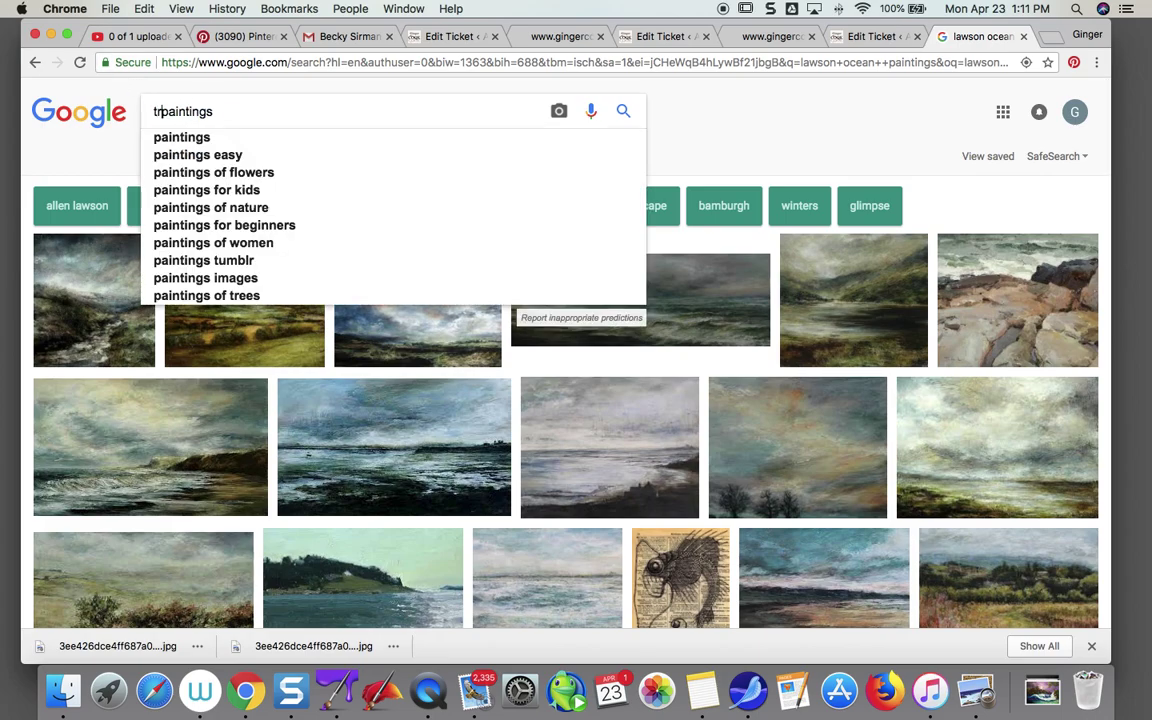
text(l ocan)
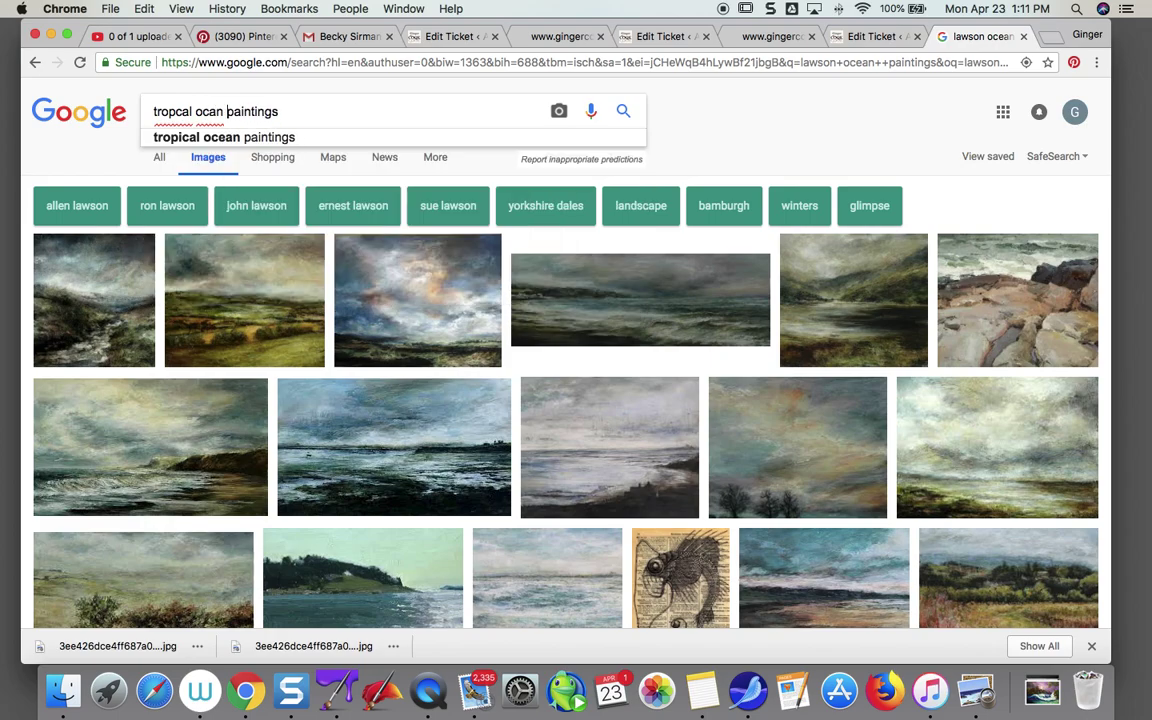
click(162, 137)
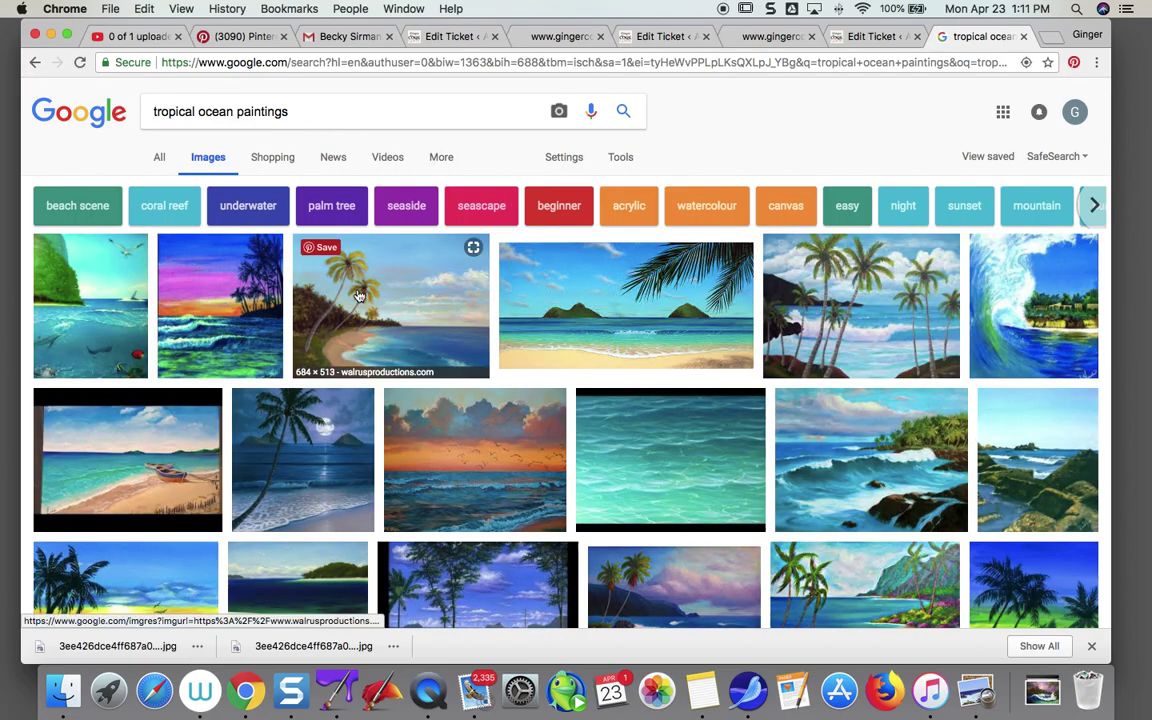
- Scroll the results and preview the 'Tropical Palms Waves Ocean' painting from NatBG.com
scroll(358, 295, down, 3)
scroll(358, 295, down, 10)
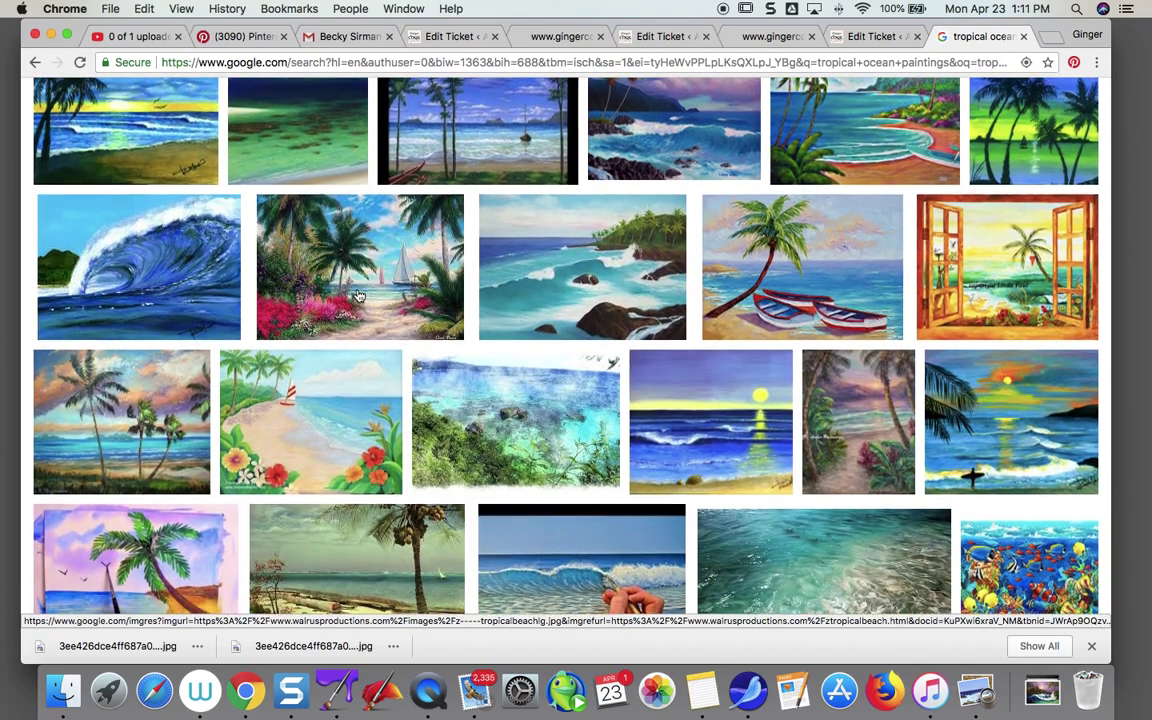
scroll(358, 295, down, 10)
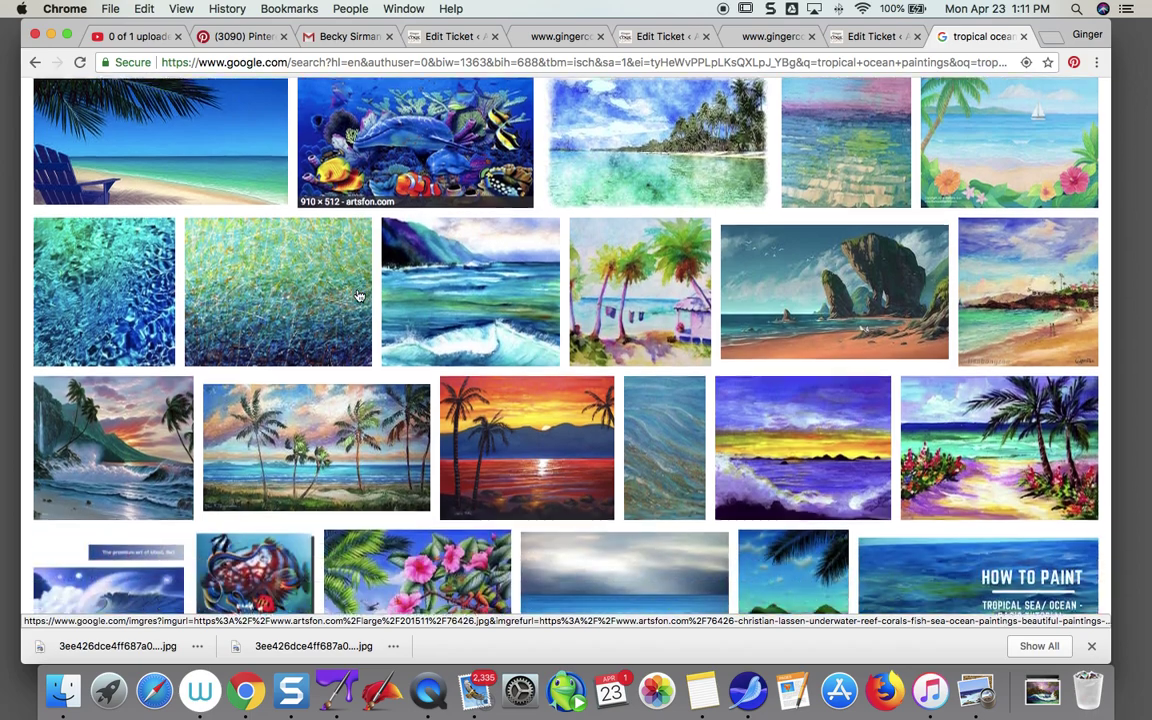
scroll(358, 295, down, 1)
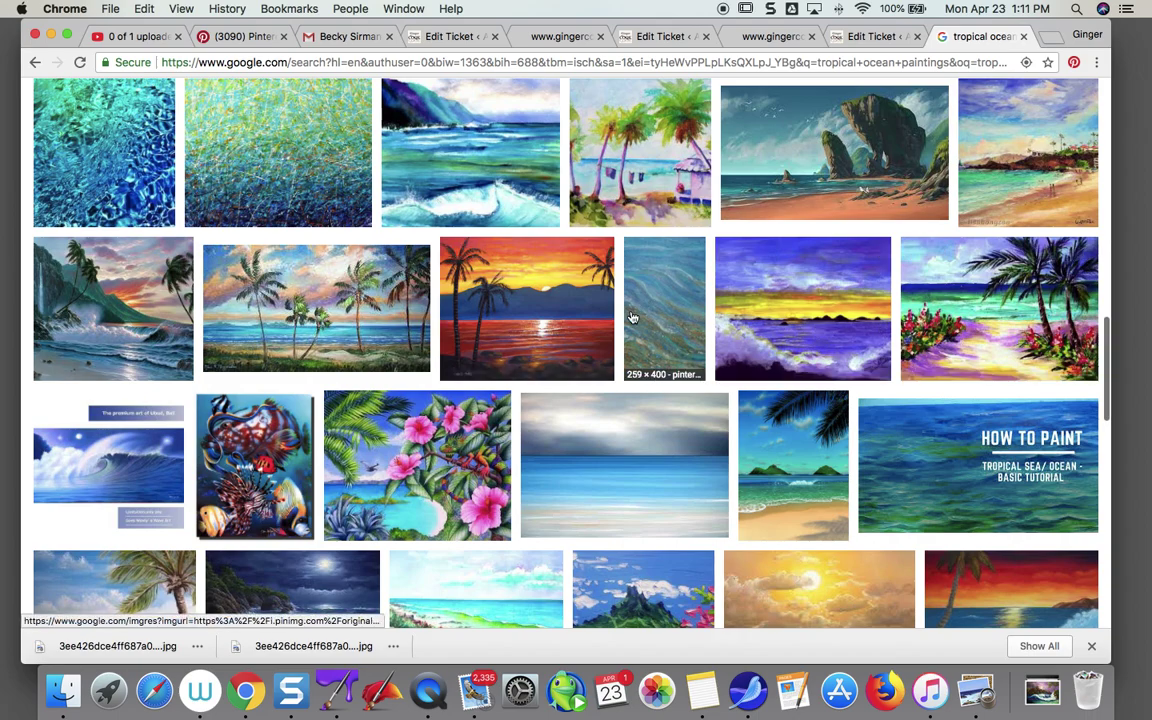
click(143, 338)
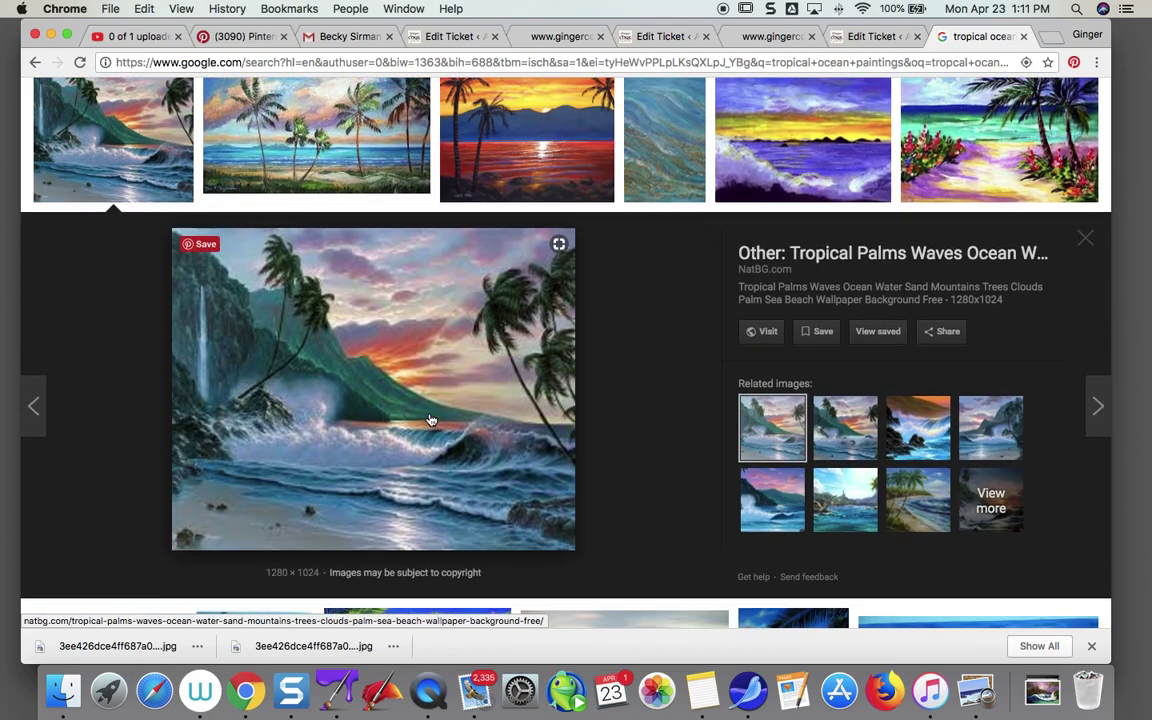
- Scroll past the preview to browse more tropical seascape painting thumbnails
scroll(430, 420, down, 1)
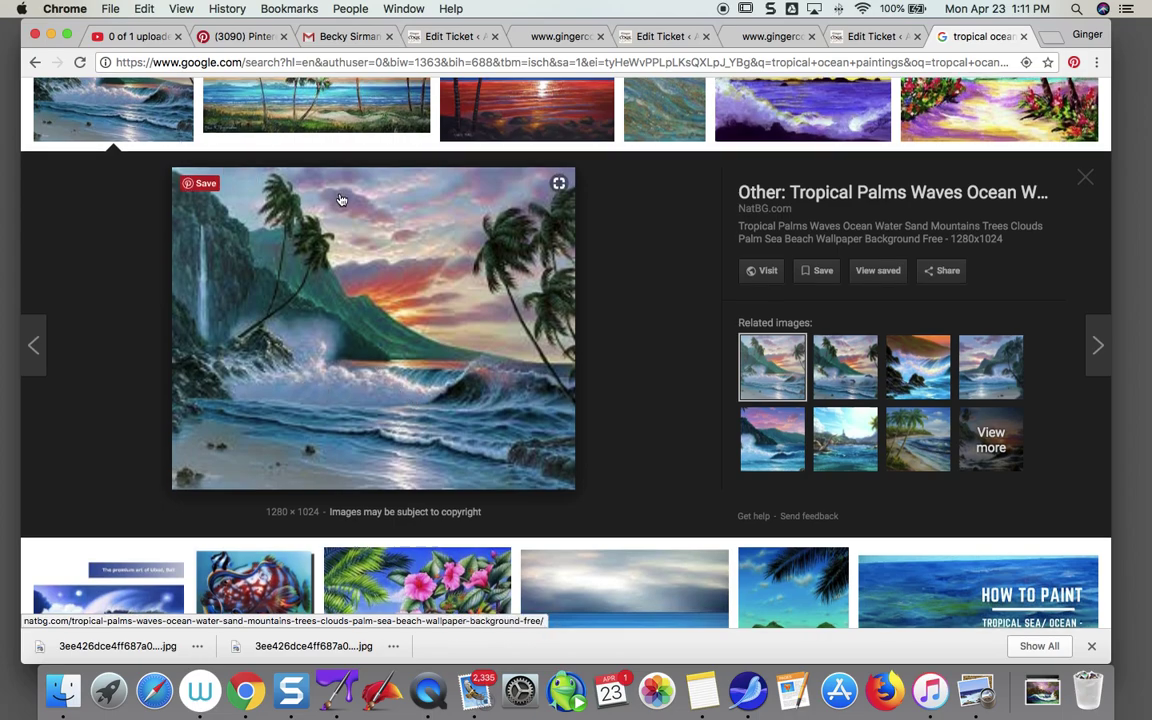
scroll(340, 200, down, 10)
scroll(340, 200, down, 5)
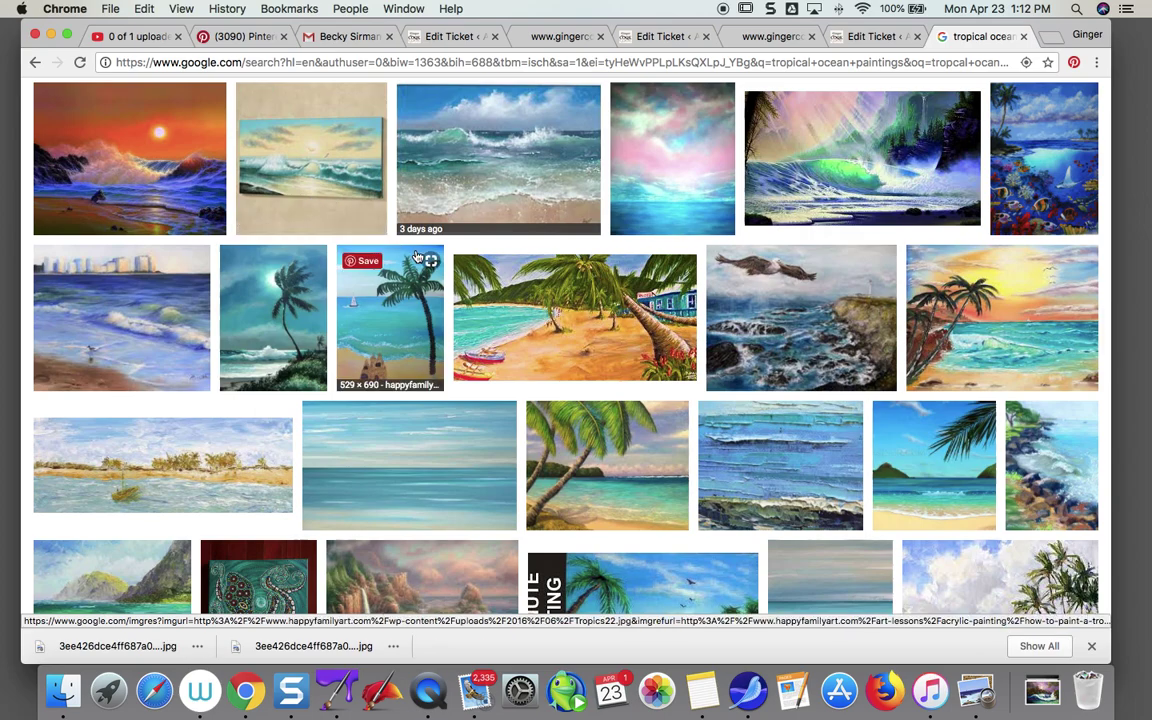
- Preview the waterfall painting, browse further seascape results, then return to the top
scroll(430, 265, down, 6)
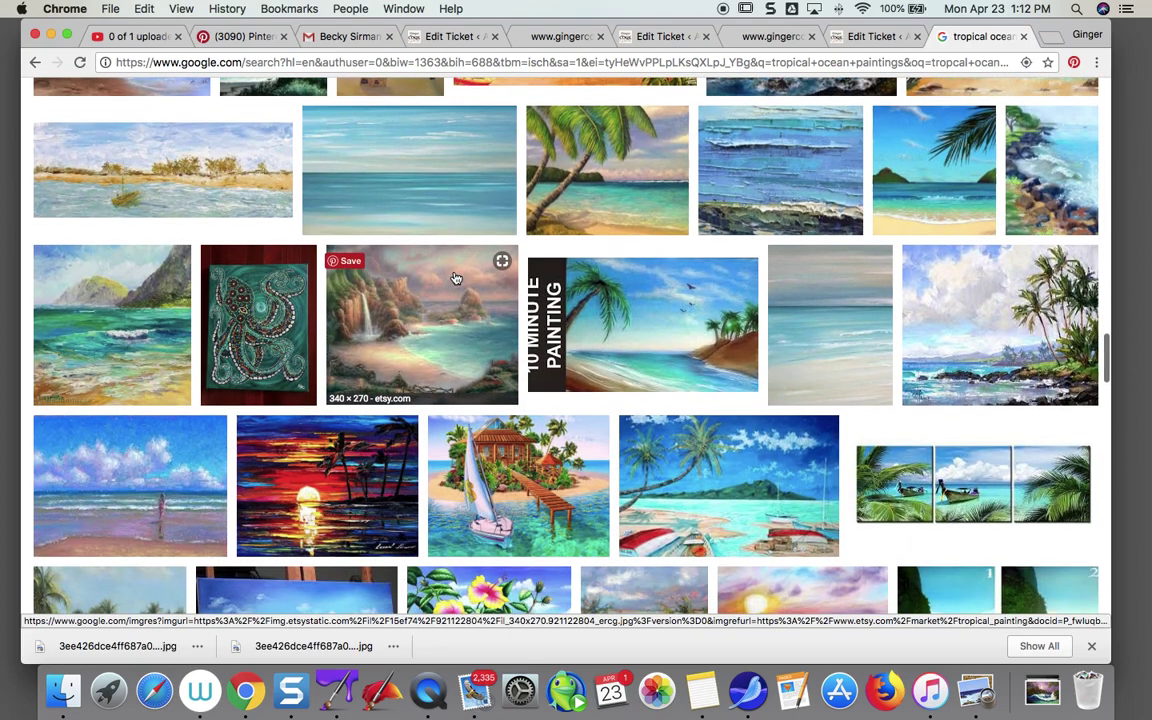
click(383, 268)
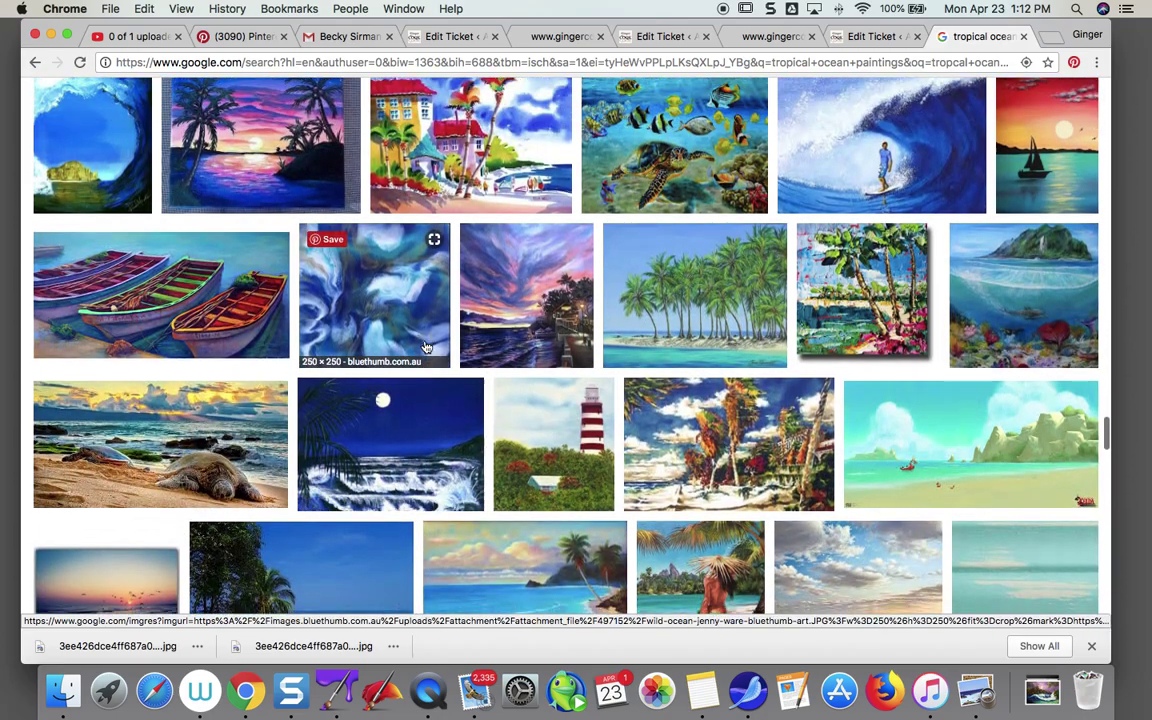
scroll(426, 347, down, 5)
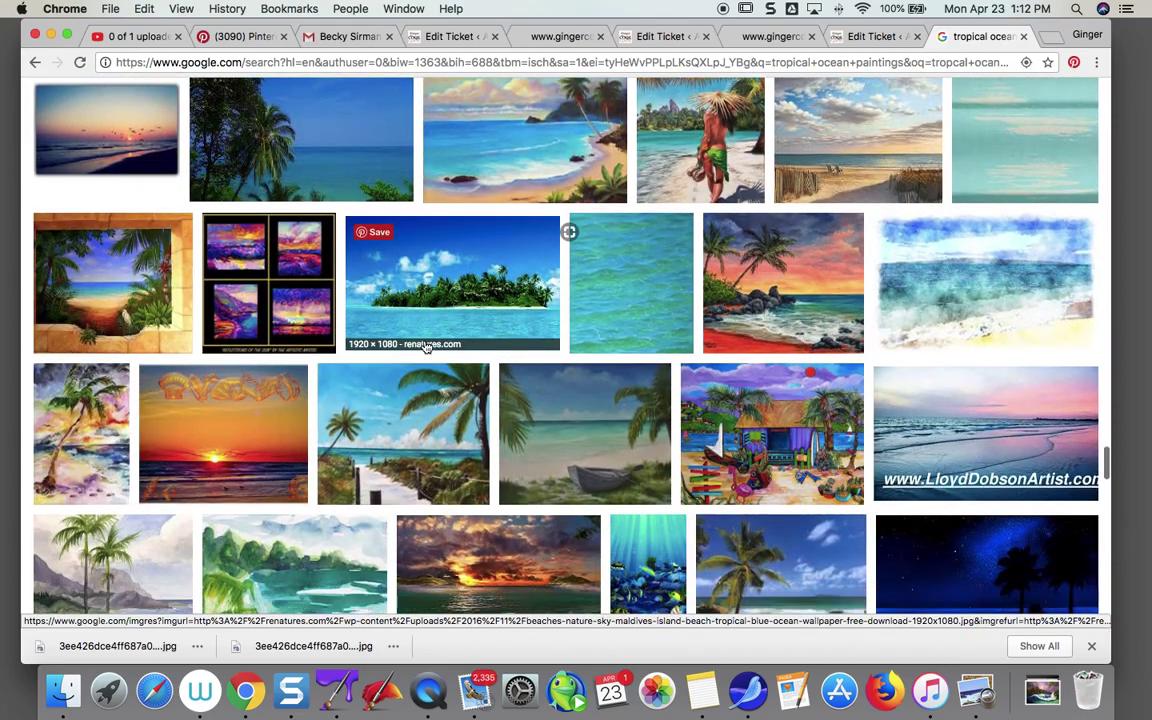
scroll(426, 347, down, 1)
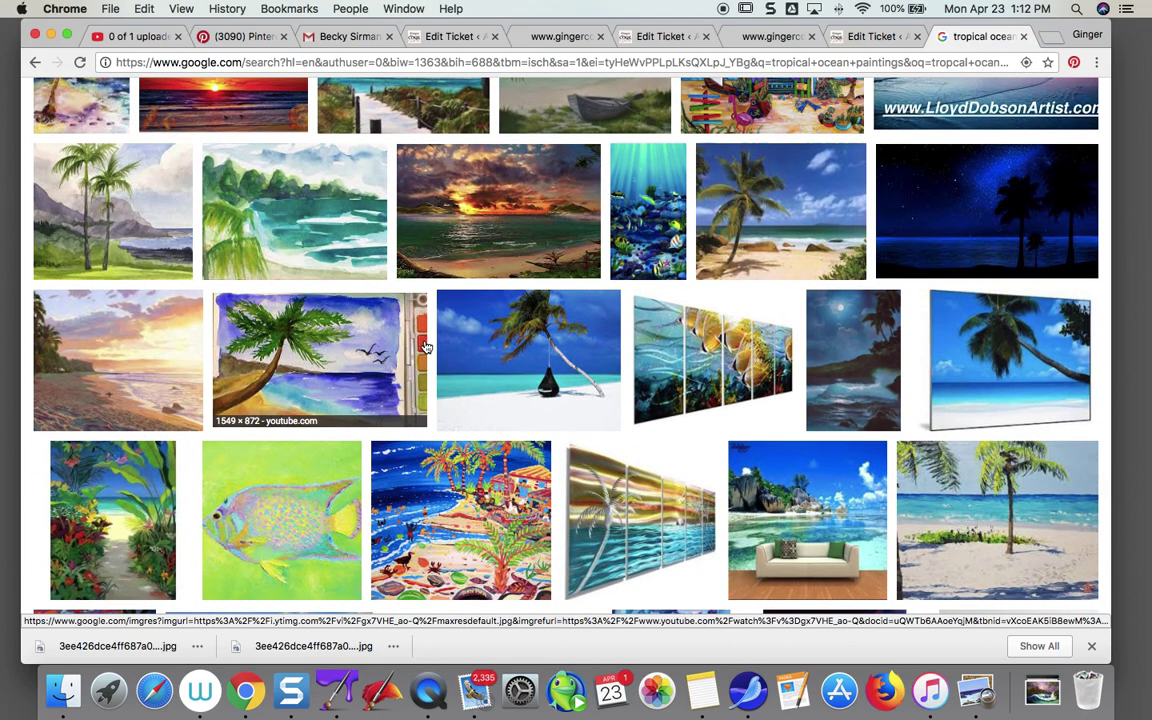
scroll(426, 347, down, 5)
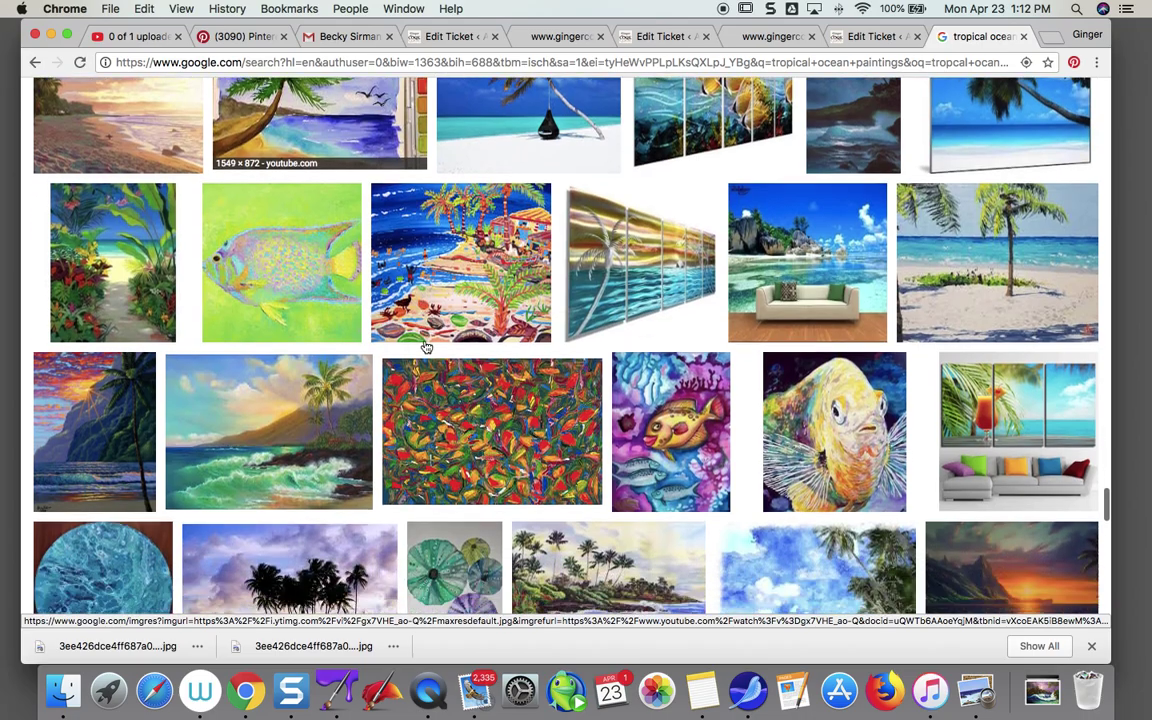
scroll(426, 347, down, 7)
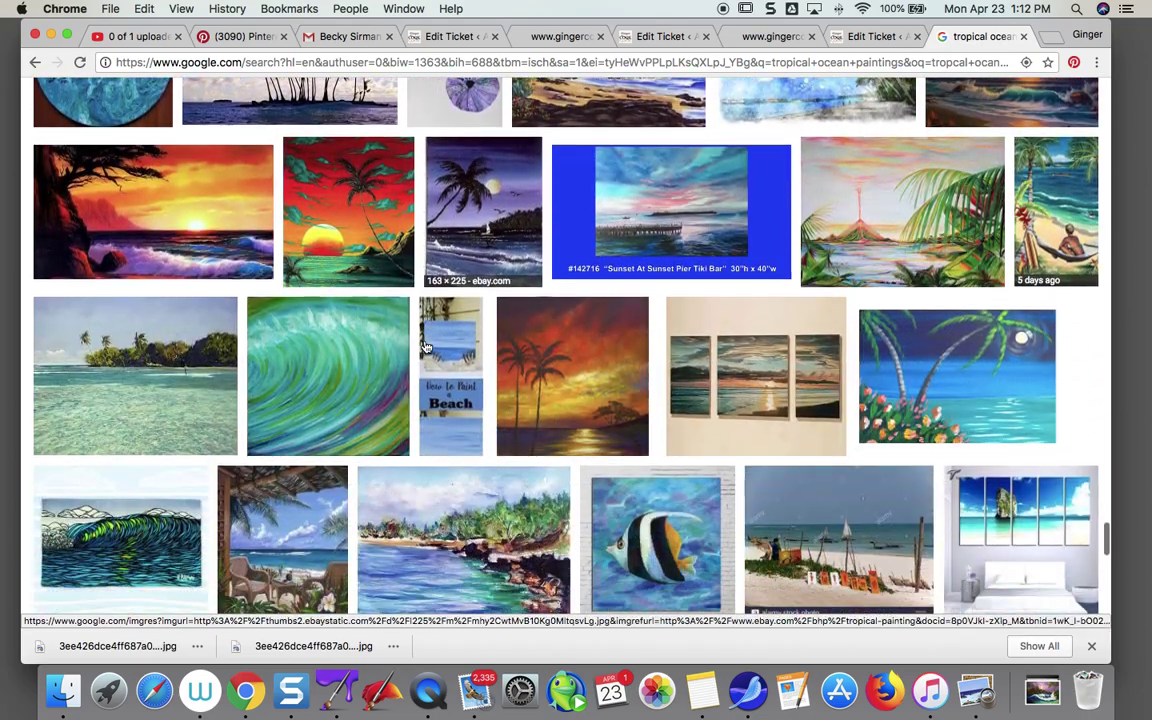
scroll(426, 347, down, 20)
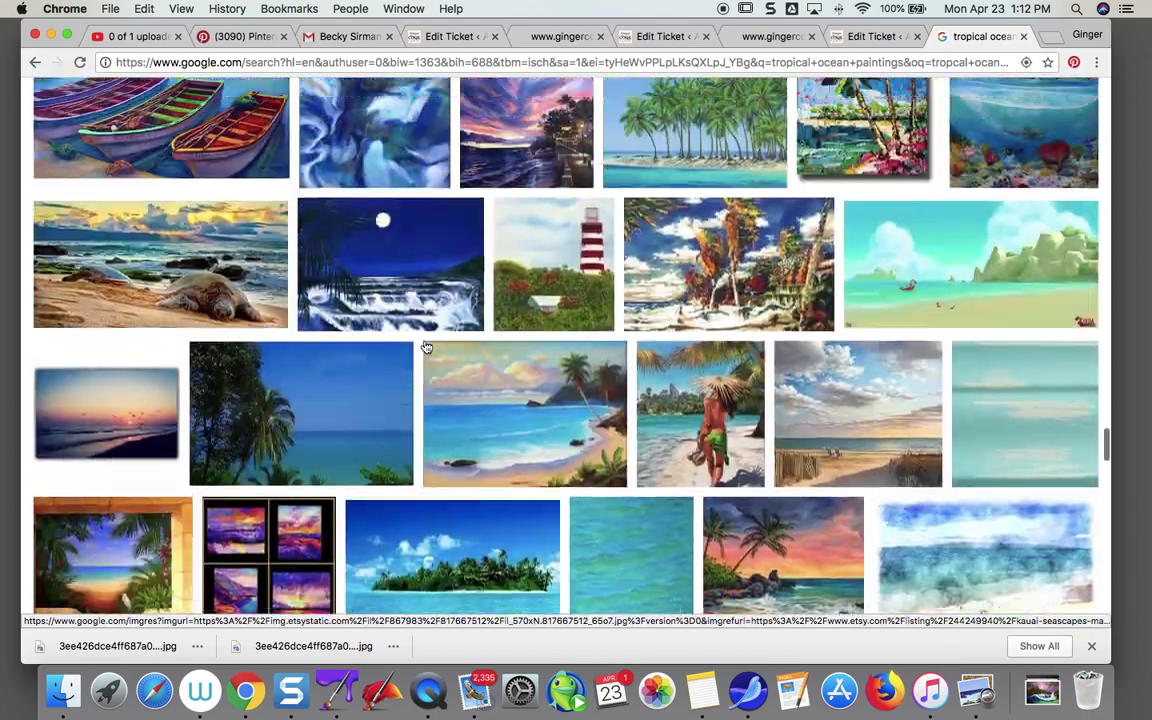
scroll(426, 347, up, 20)
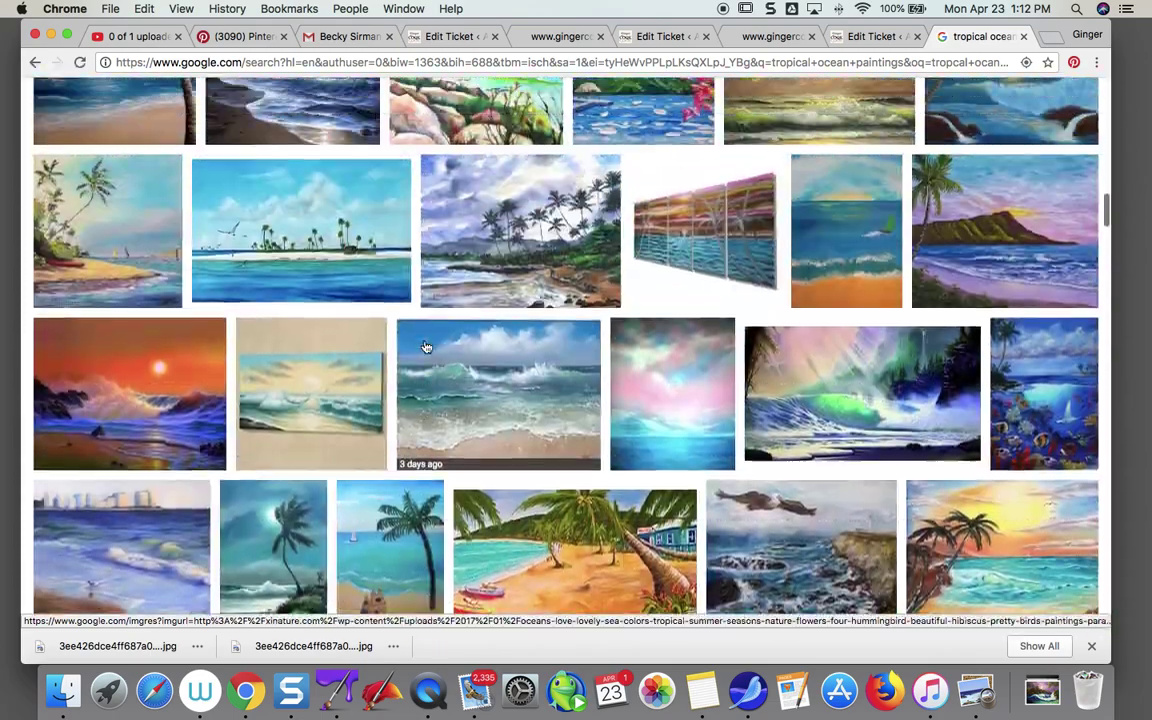
scroll(426, 347, up, 10)
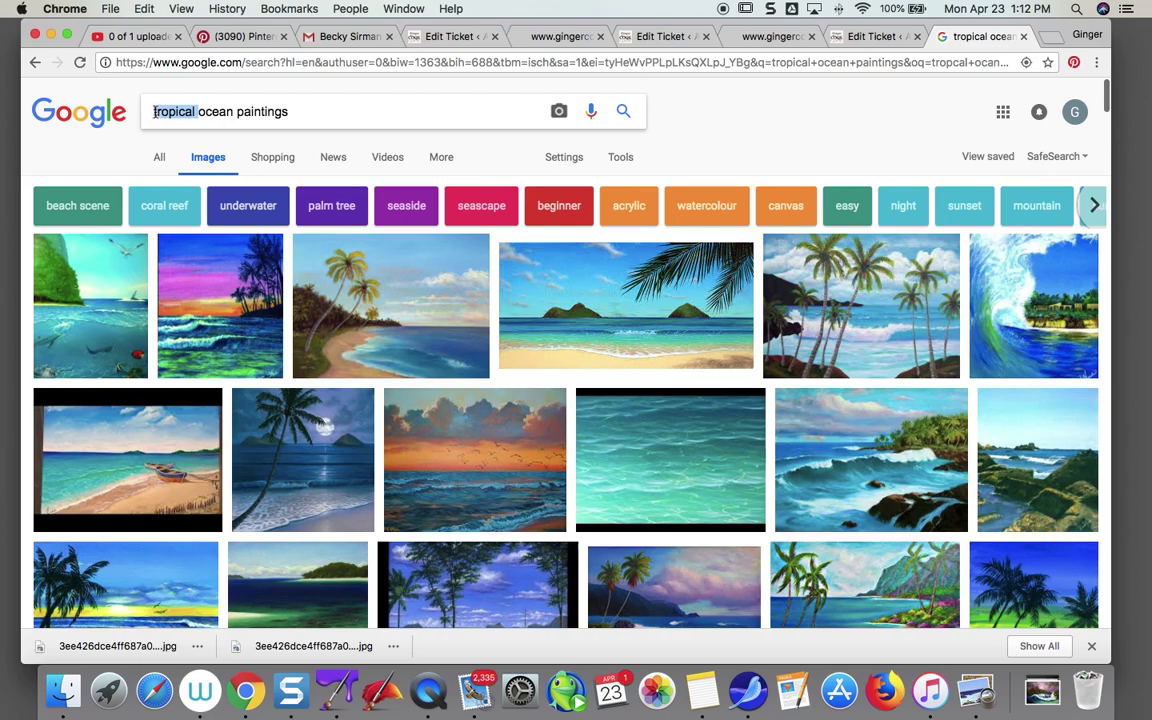
- Replace 'tropical' in the query with 'Hawaiia'
text(Hawa)
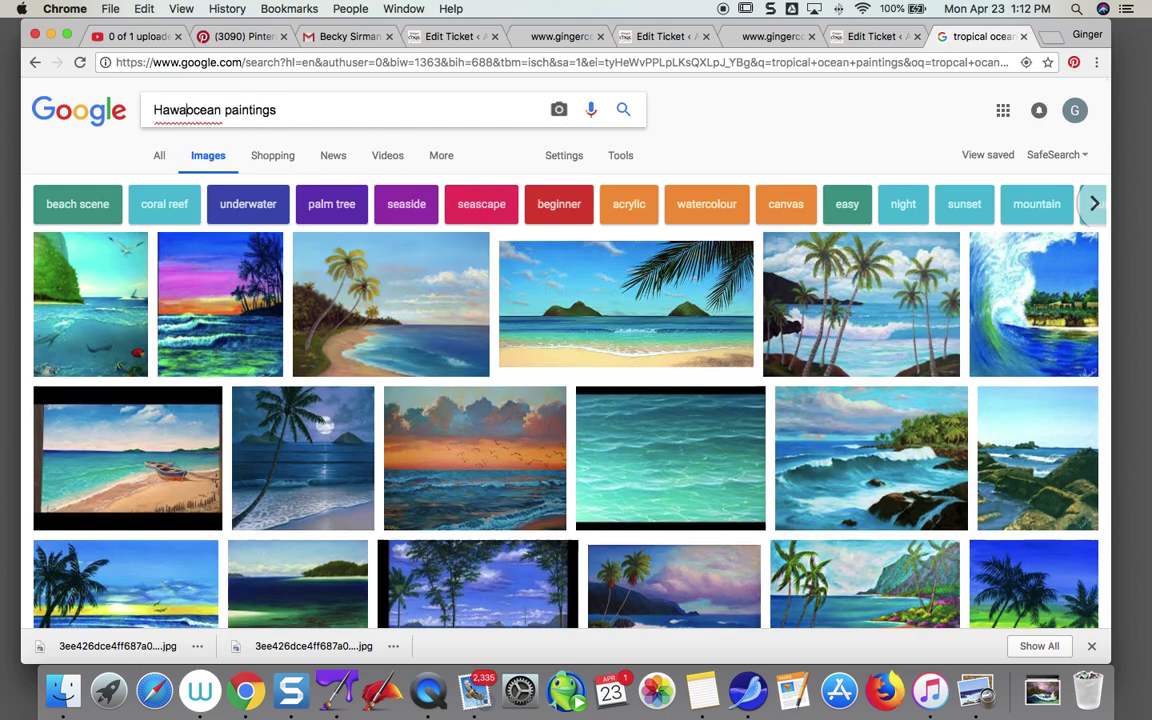
text(iia)
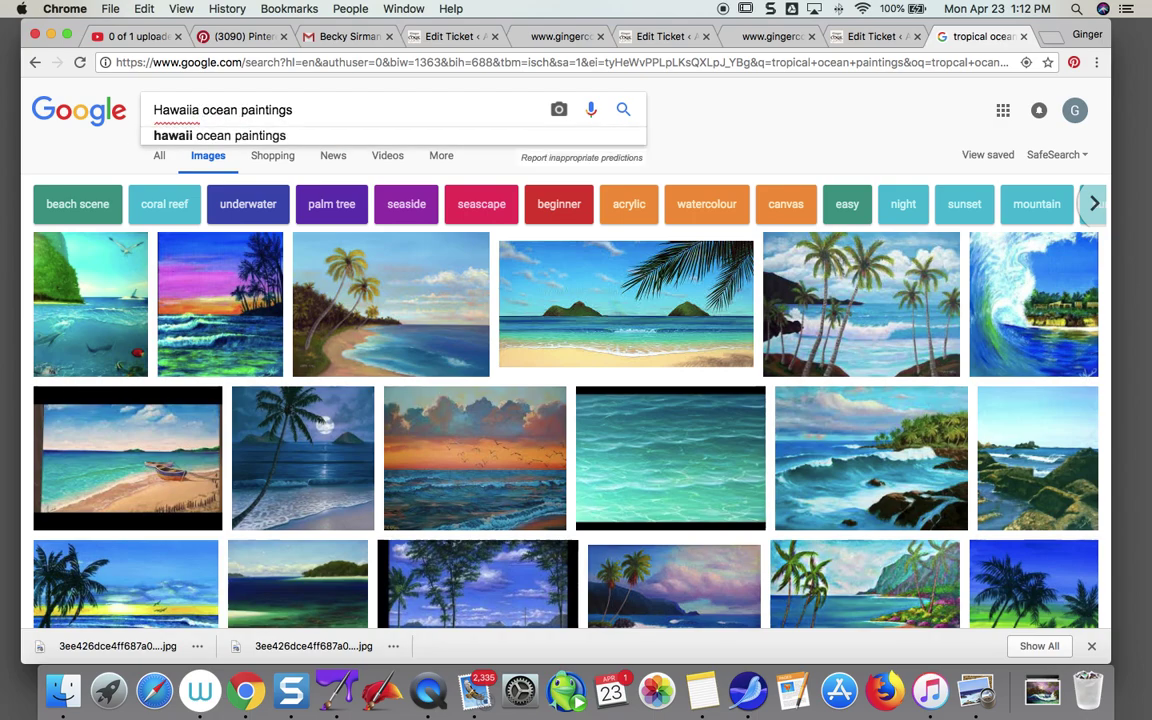
- Search images for 'hawaii ocean paintings' and scroll through the results
click(172, 137)
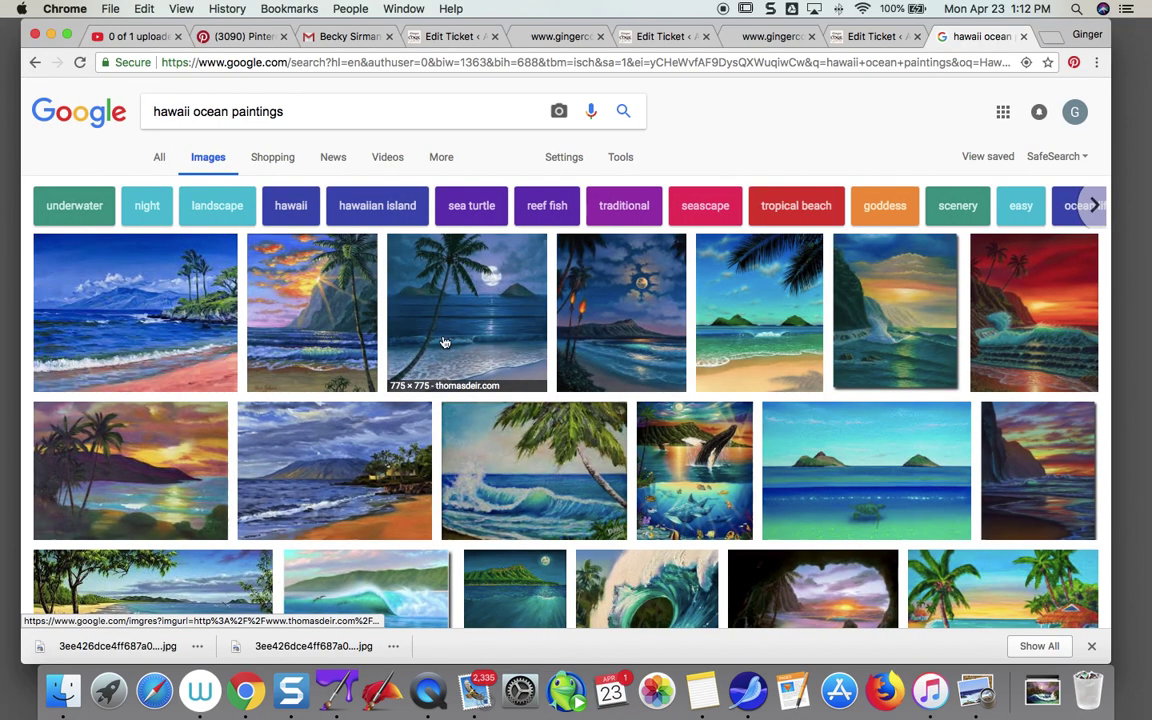
scroll(444, 343, down, 3)
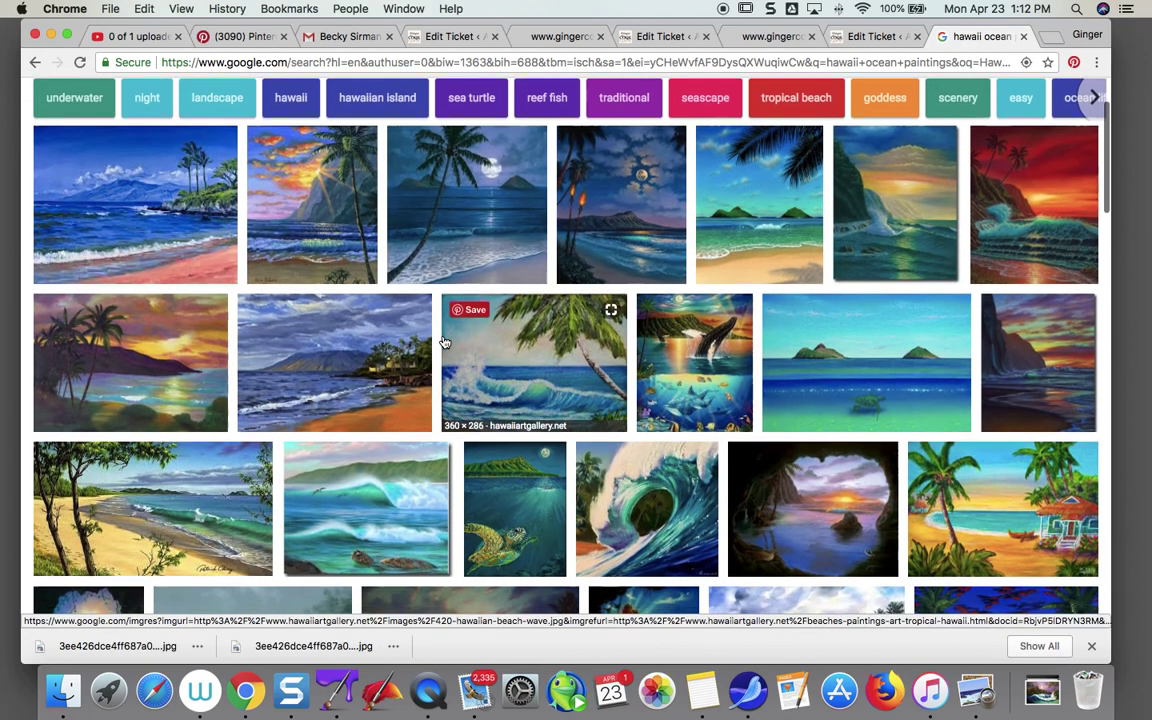
scroll(444, 343, down, 5)
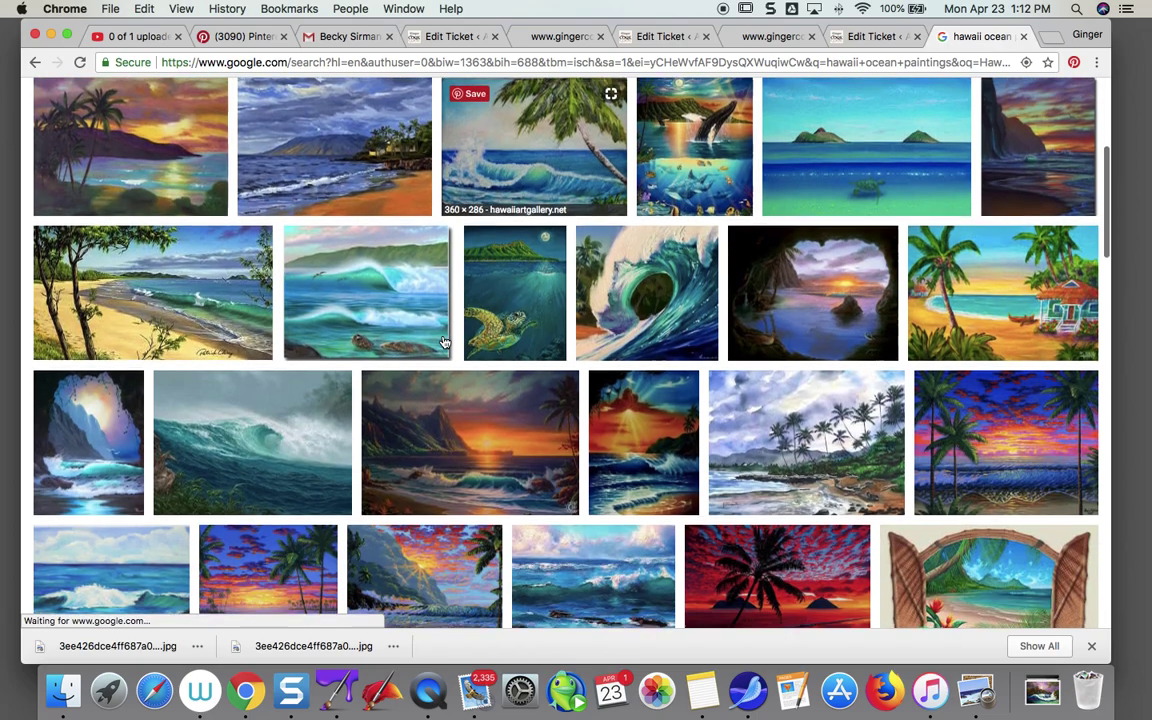
scroll(444, 343, down, 1)
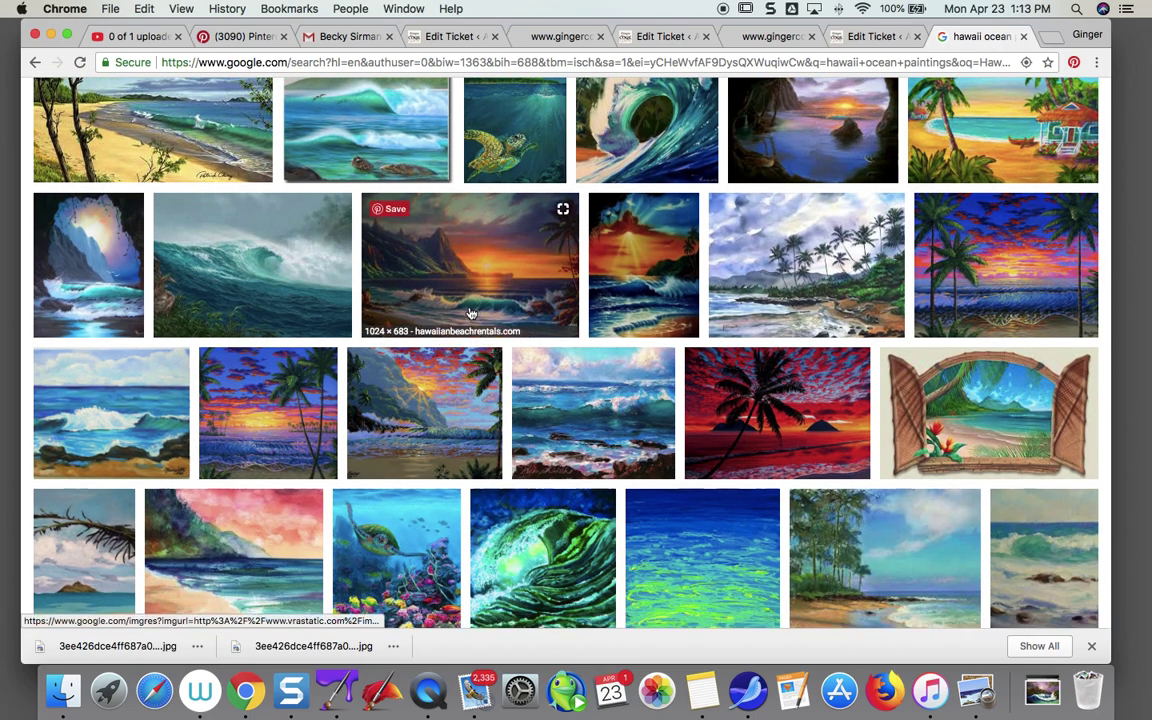
- Preview the sunset mountain painting, then scroll down to the moonlit wave paintings
click(470, 314)
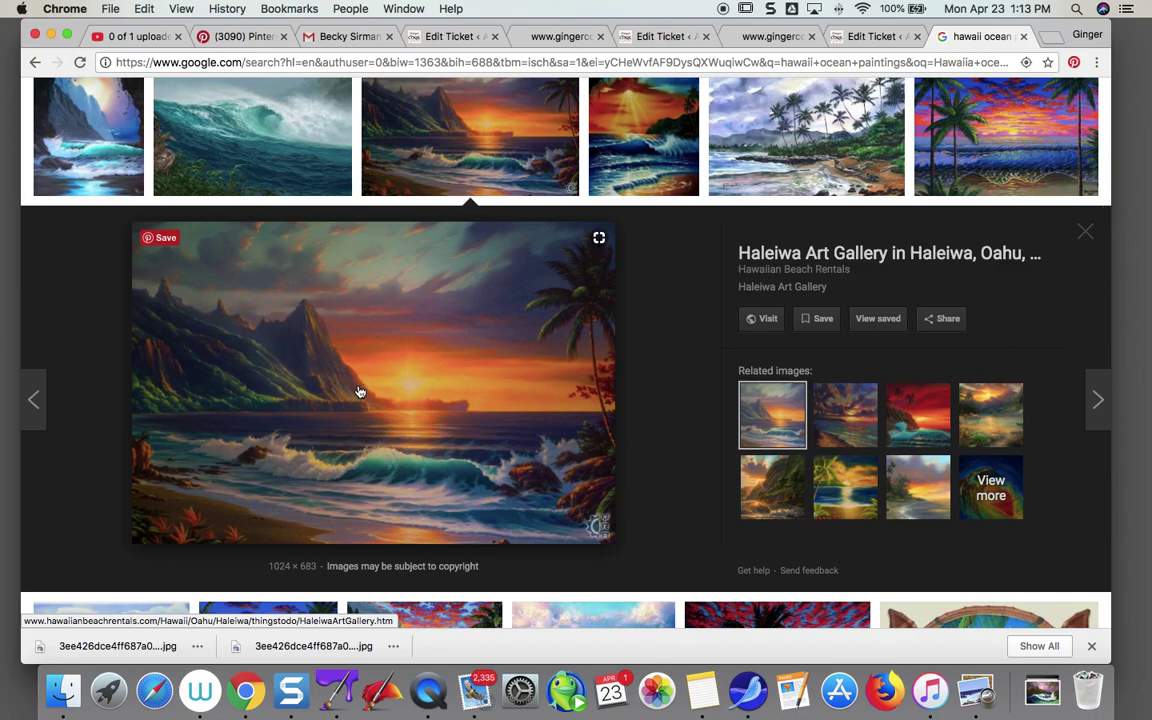
scroll(382, 386, down, 5)
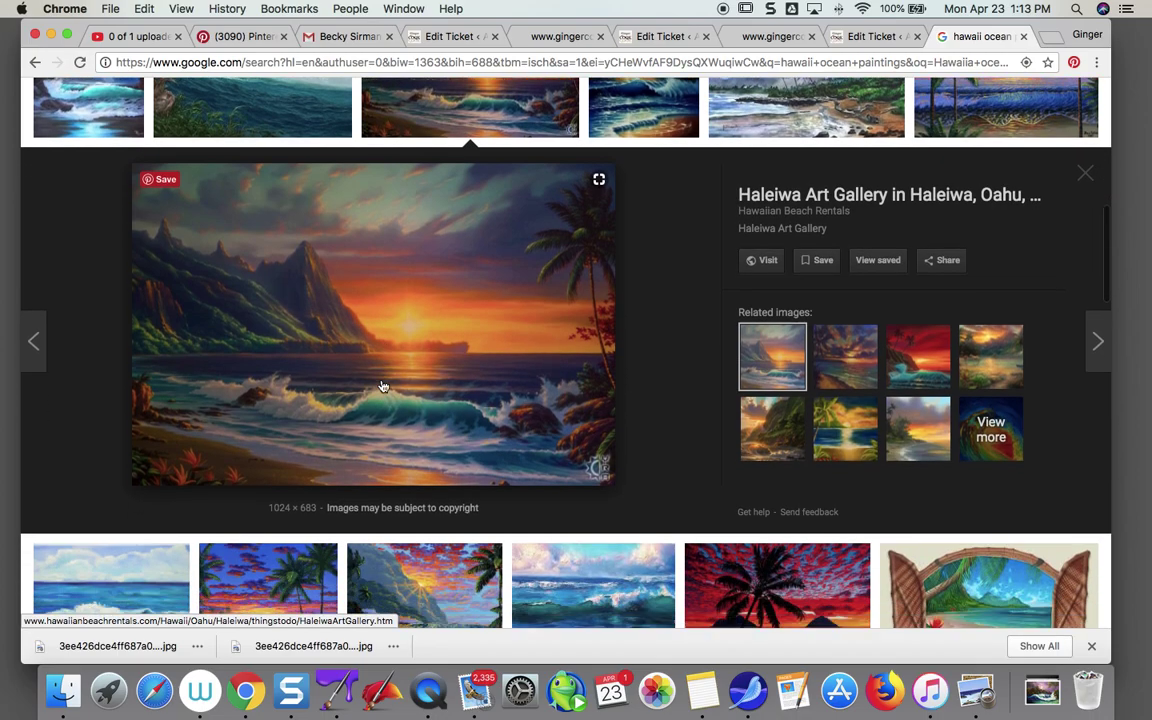
scroll(382, 386, down, 10)
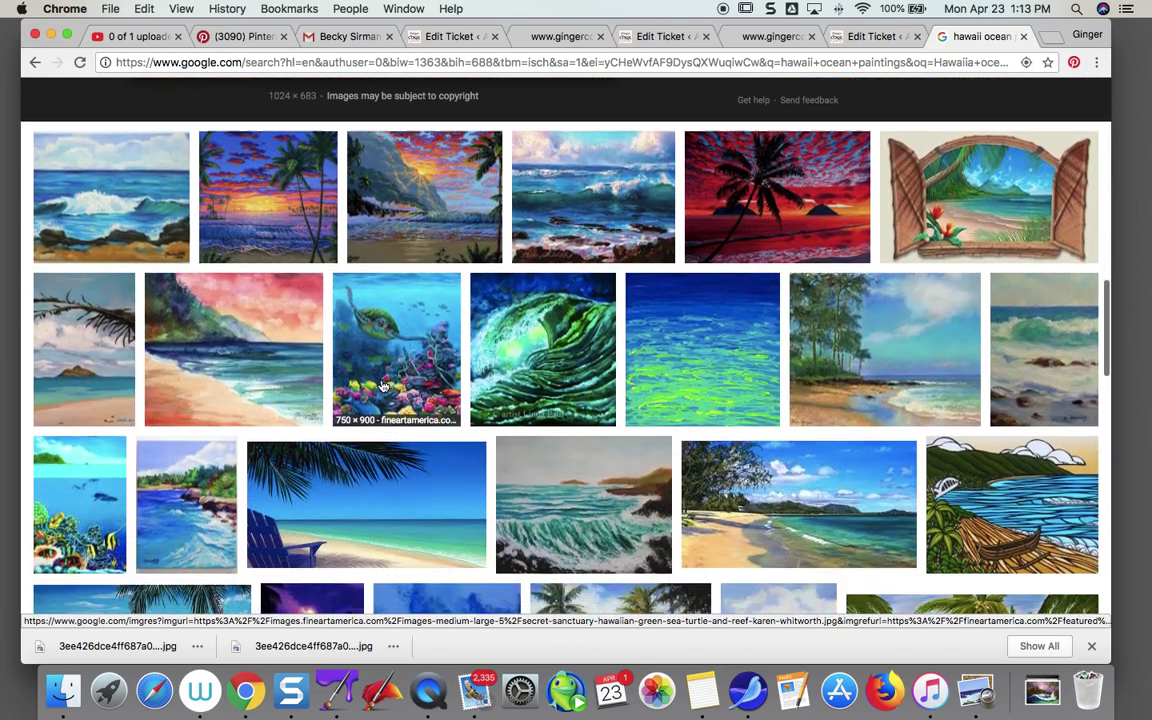
scroll(382, 386, down, 10)
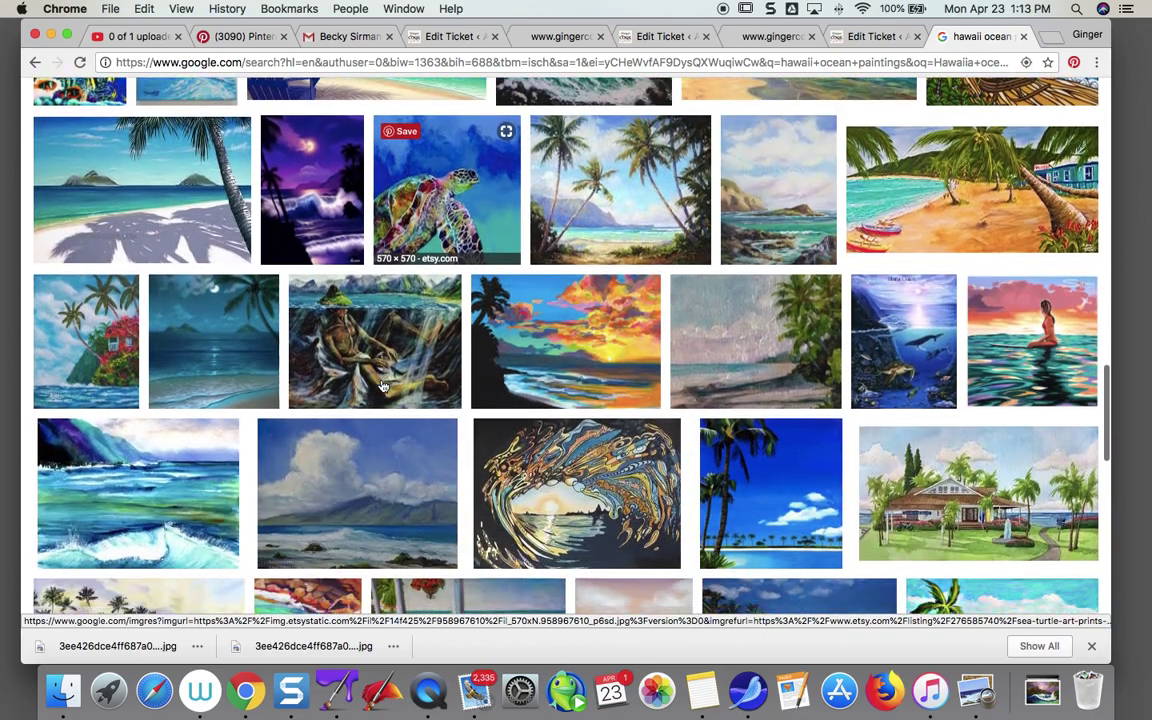
scroll(382, 386, down, 10)
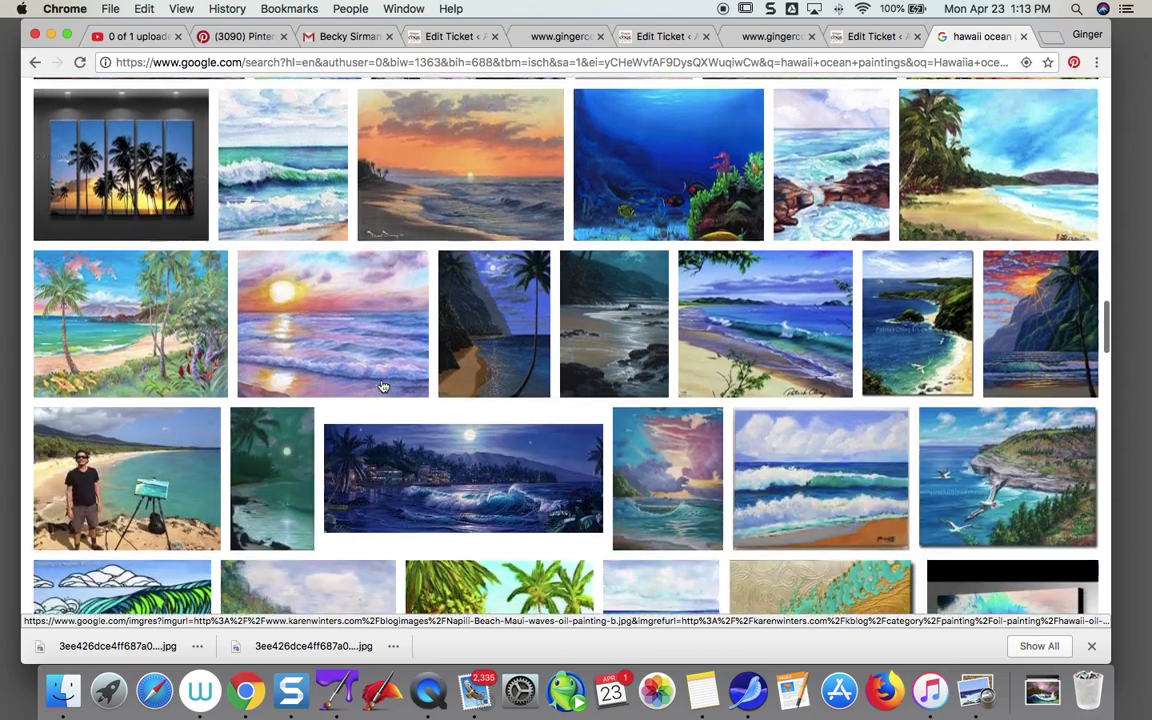
scroll(382, 386, down, 6)
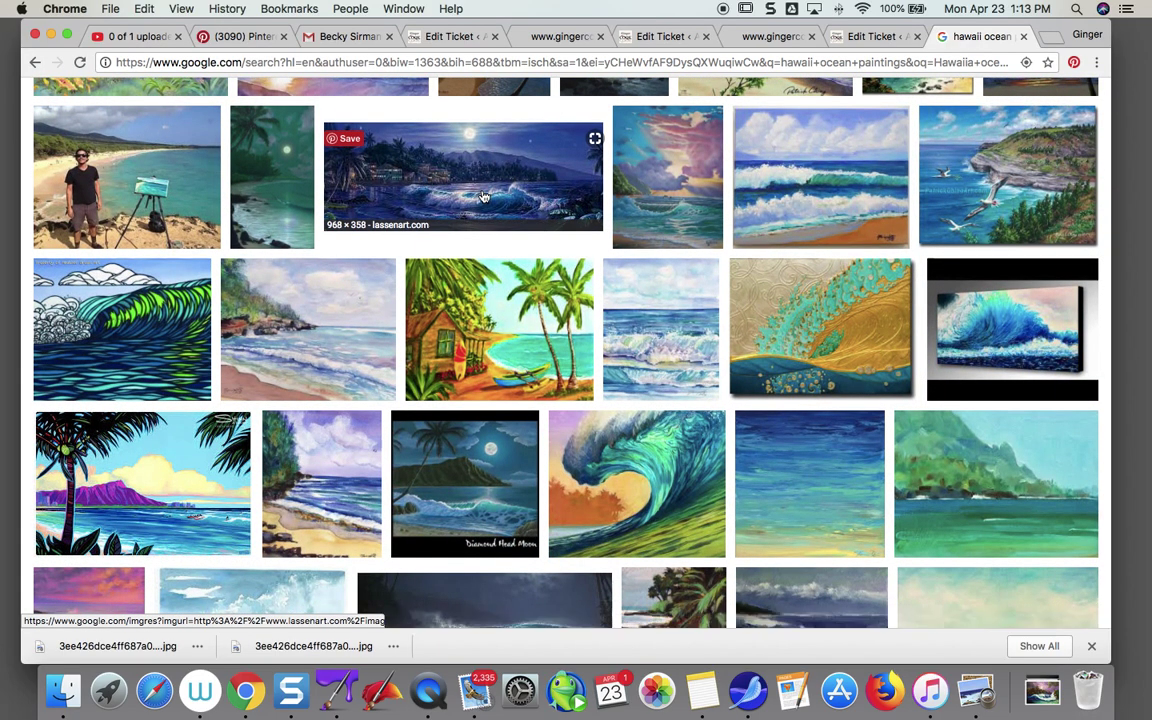
- Preview the moonlit Hawaiian wave painting, then bring Snagit with the student's painting forward
click(452, 215)
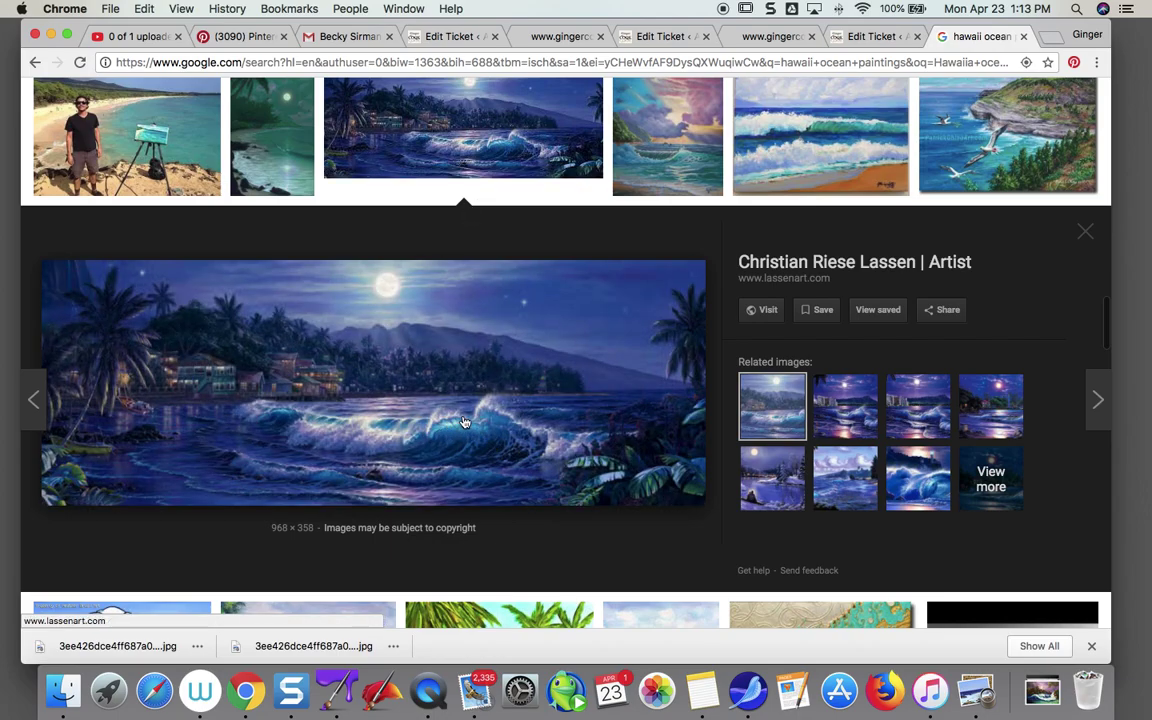
scroll(448, 437, up, 1)
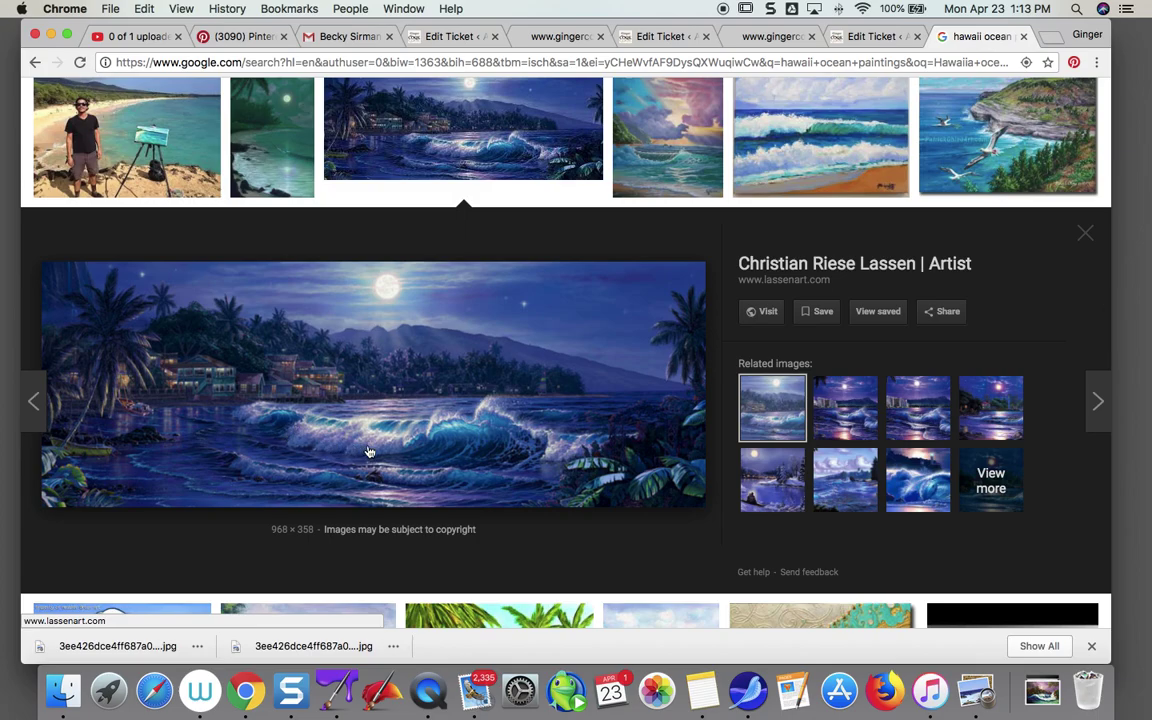
click(291, 690)
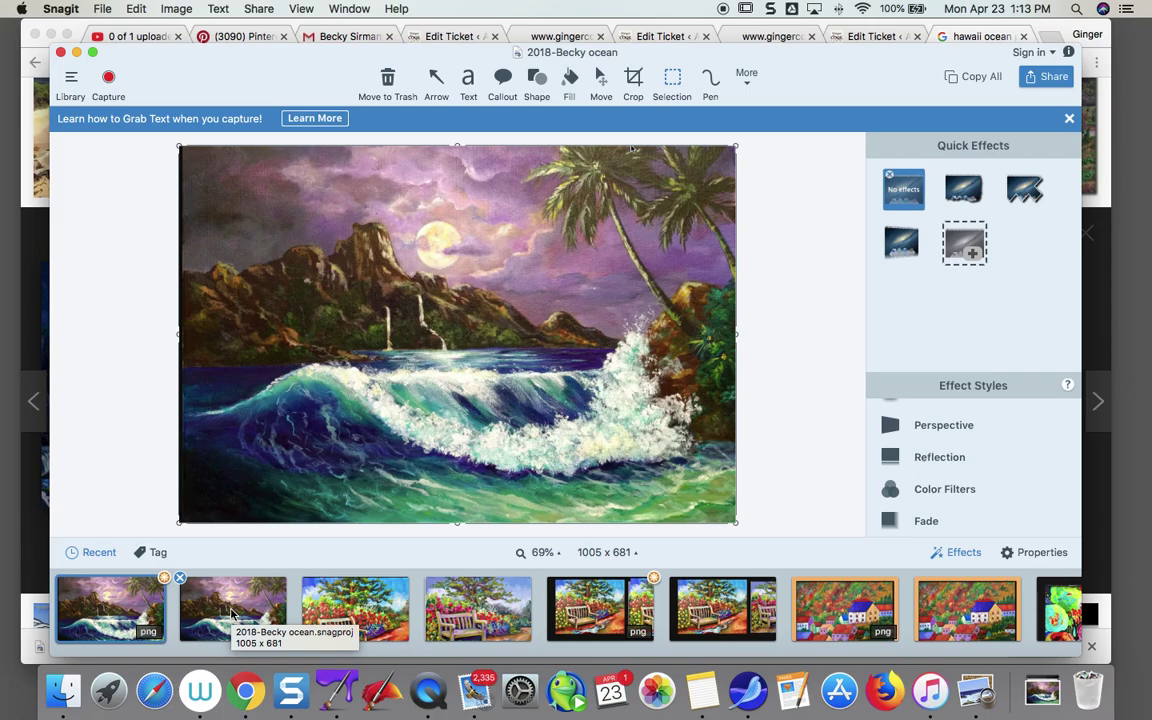
- Return to Chrome's Google Images preview of the moonlit Hawaiian wave painting
click(255, 691)
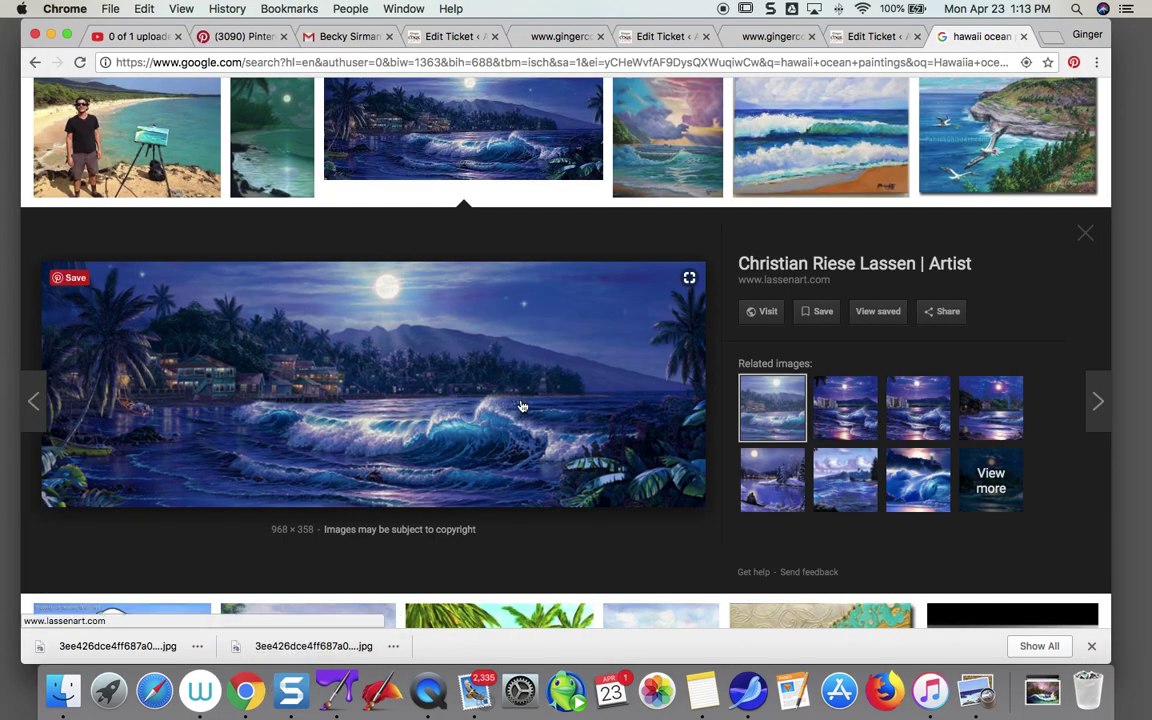
- Preview the related moonlit Waikiki skyline and The Great Search paintings
click(845, 407)
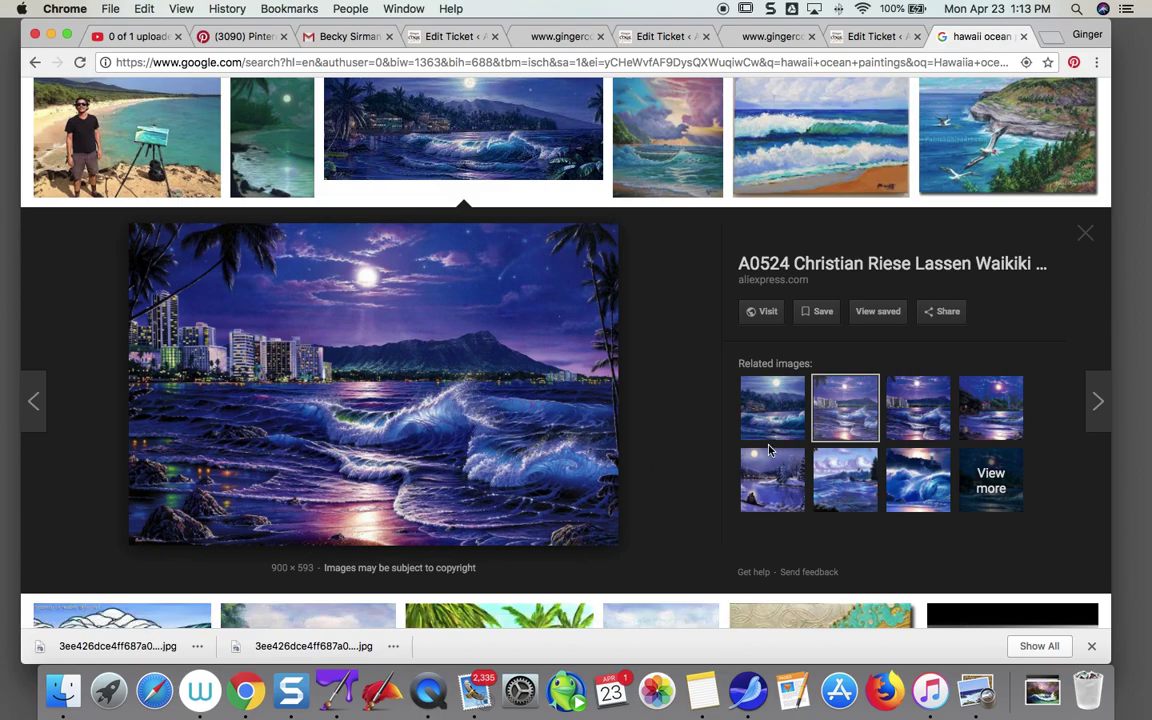
click(907, 484)
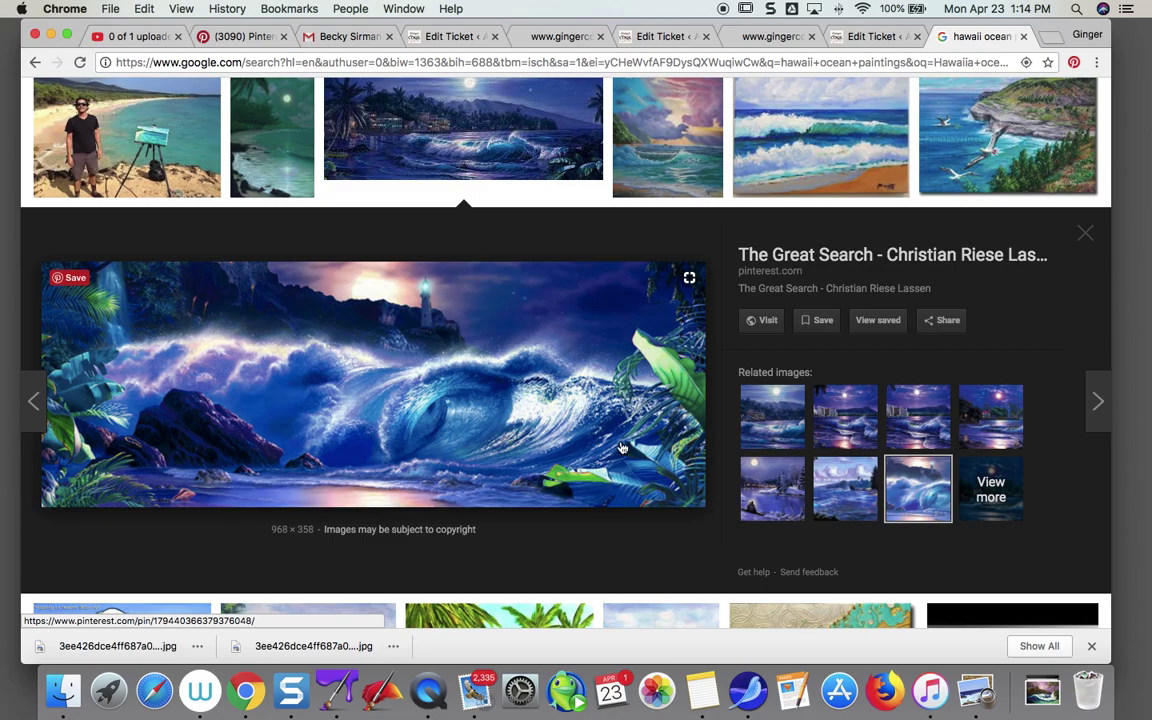
scroll(449, 441, down, 5)
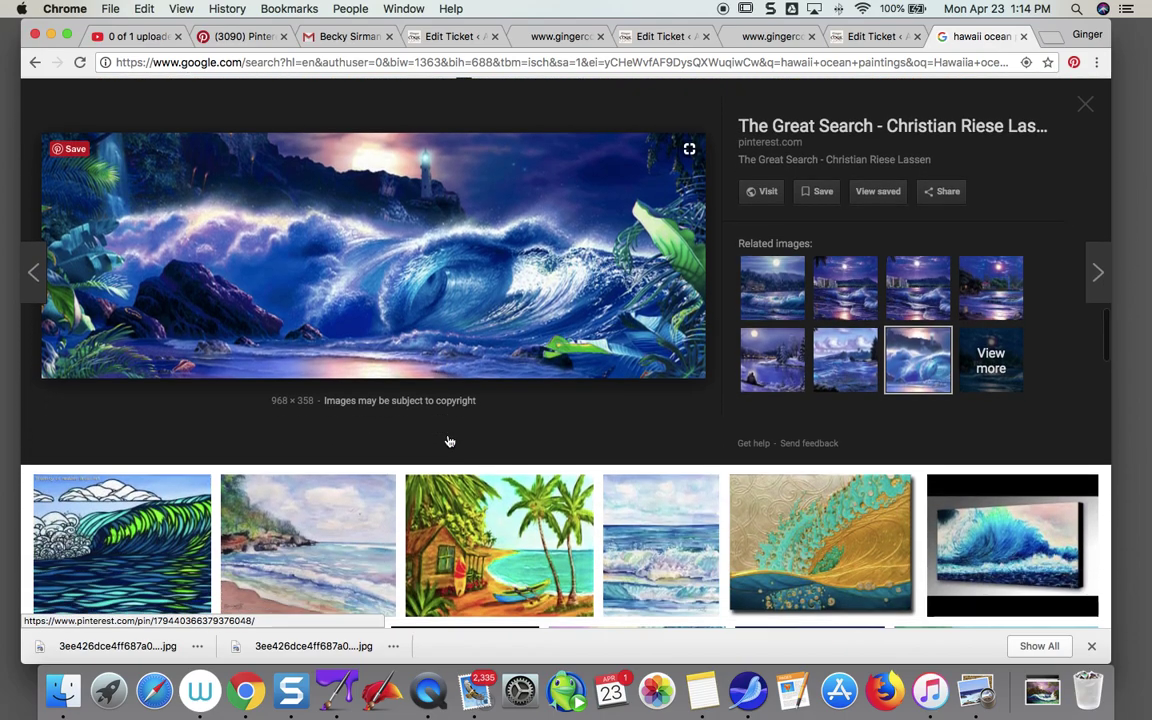
scroll(449, 441, down, 6)
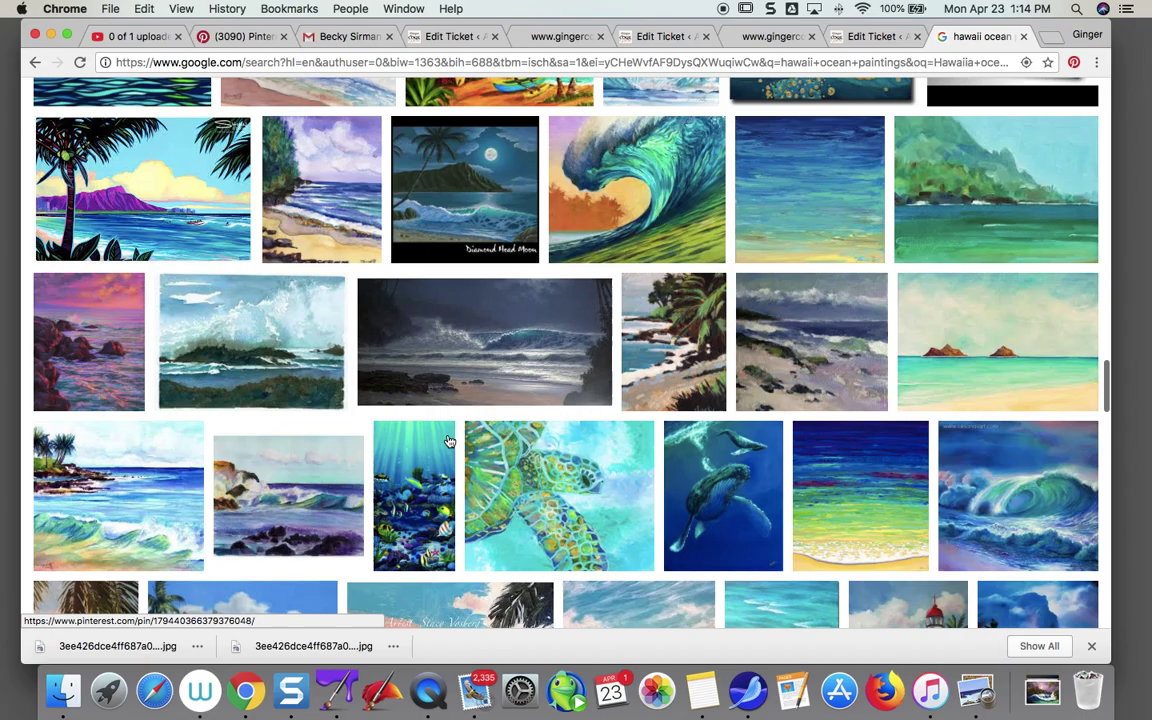
- Scroll far down through the hawaii ocean paintings results
scroll(449, 441, down, 6)
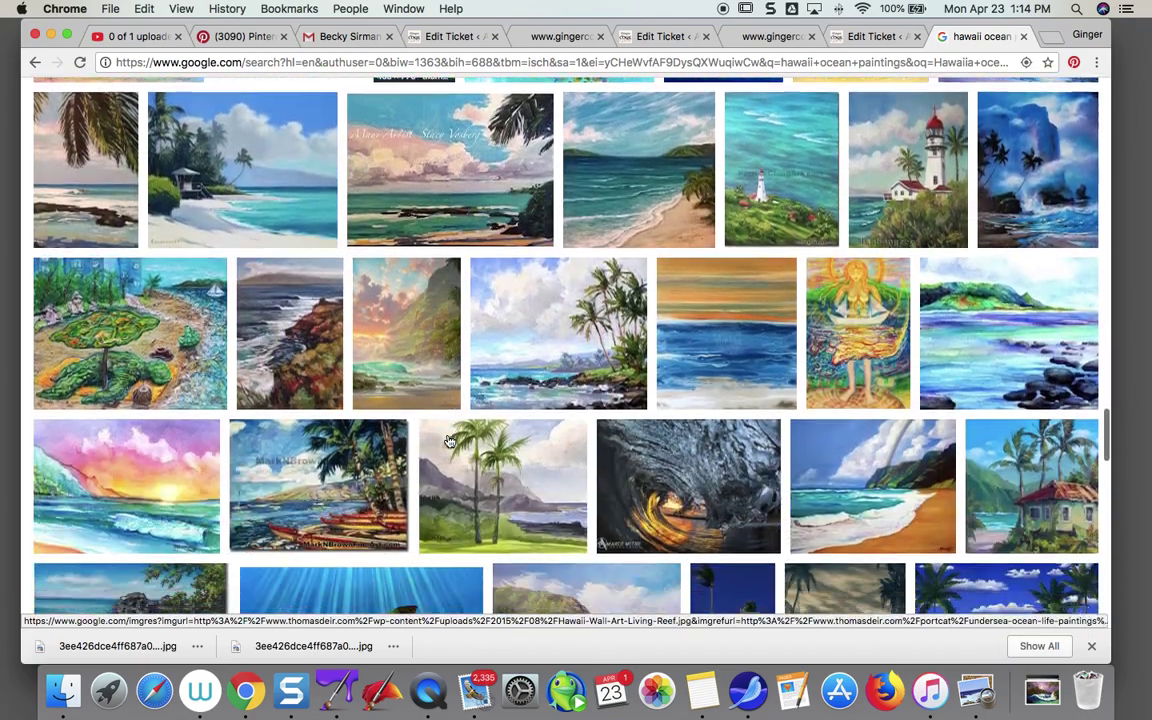
scroll(449, 441, down, 5)
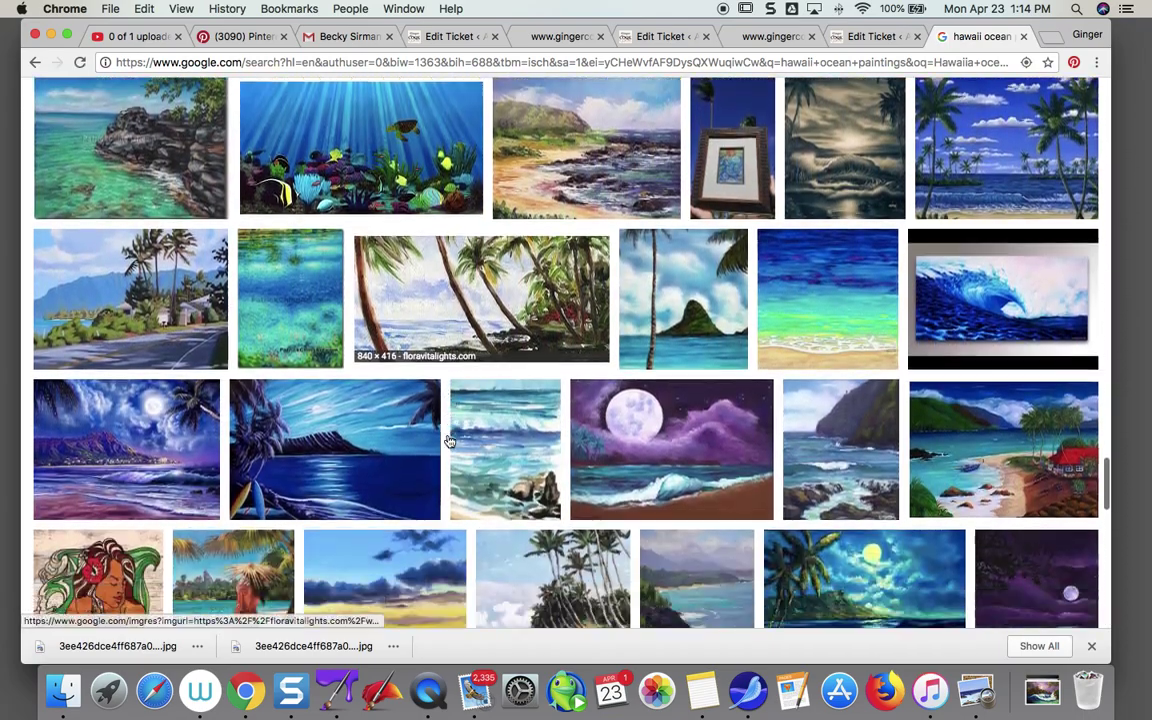
scroll(449, 441, down, 2)
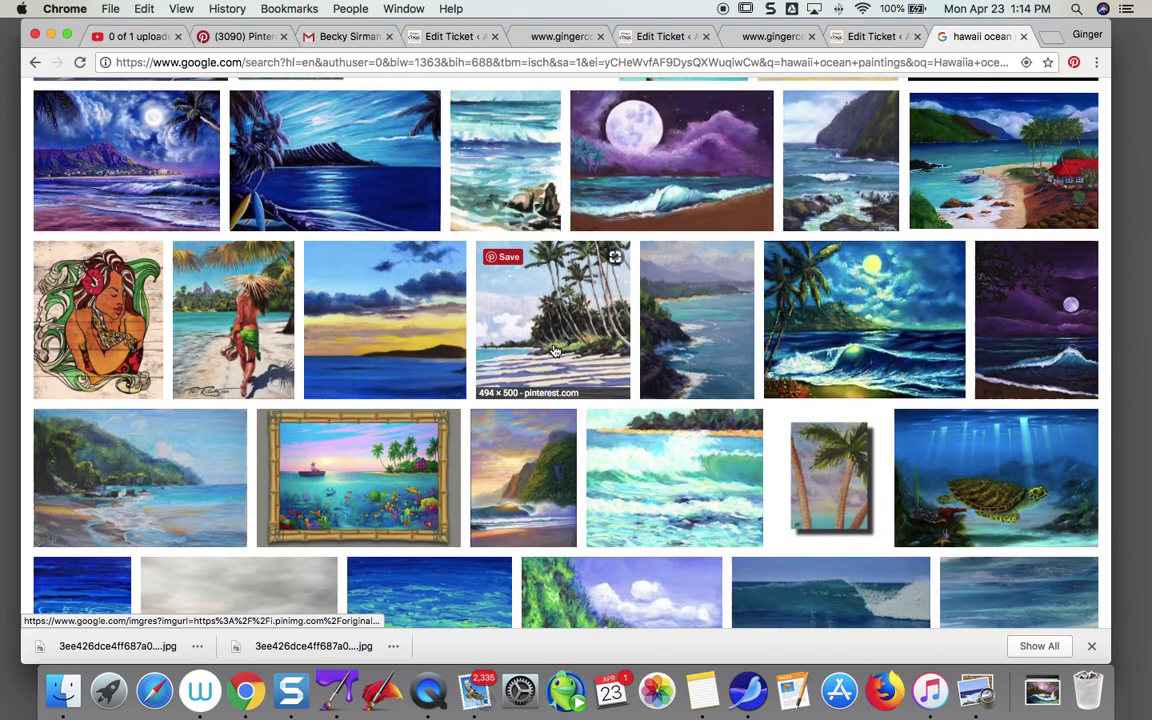
scroll(552, 360, down, 1)
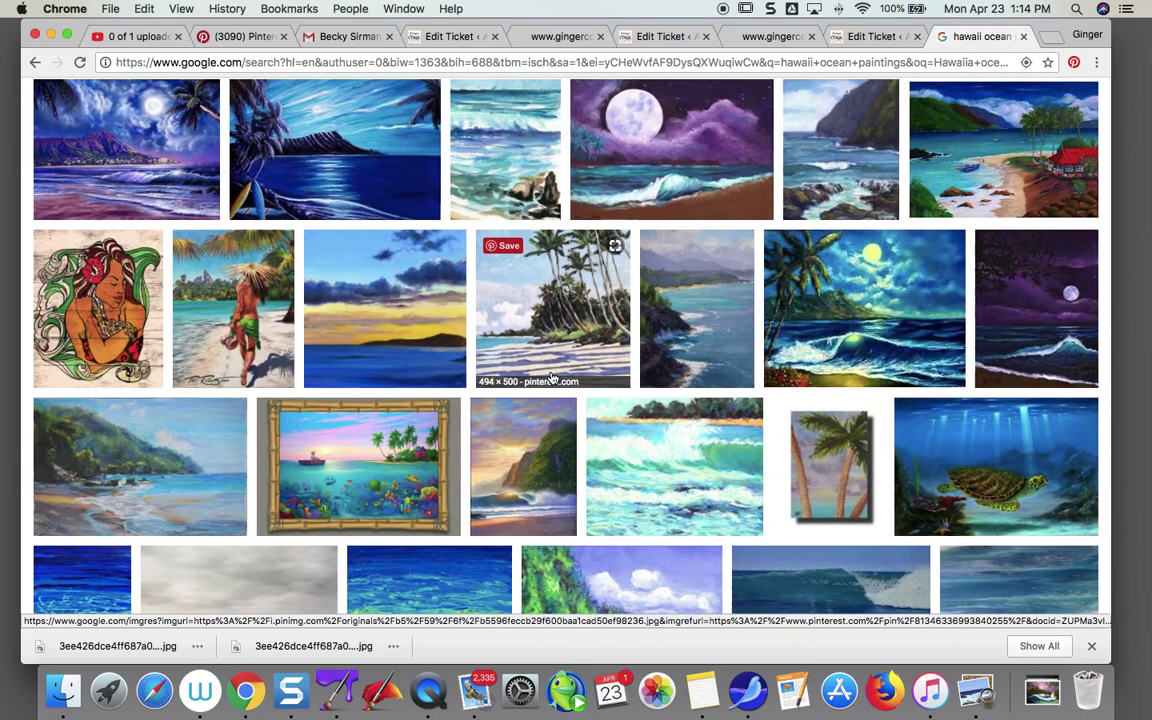
scroll(552, 376, down, 5)
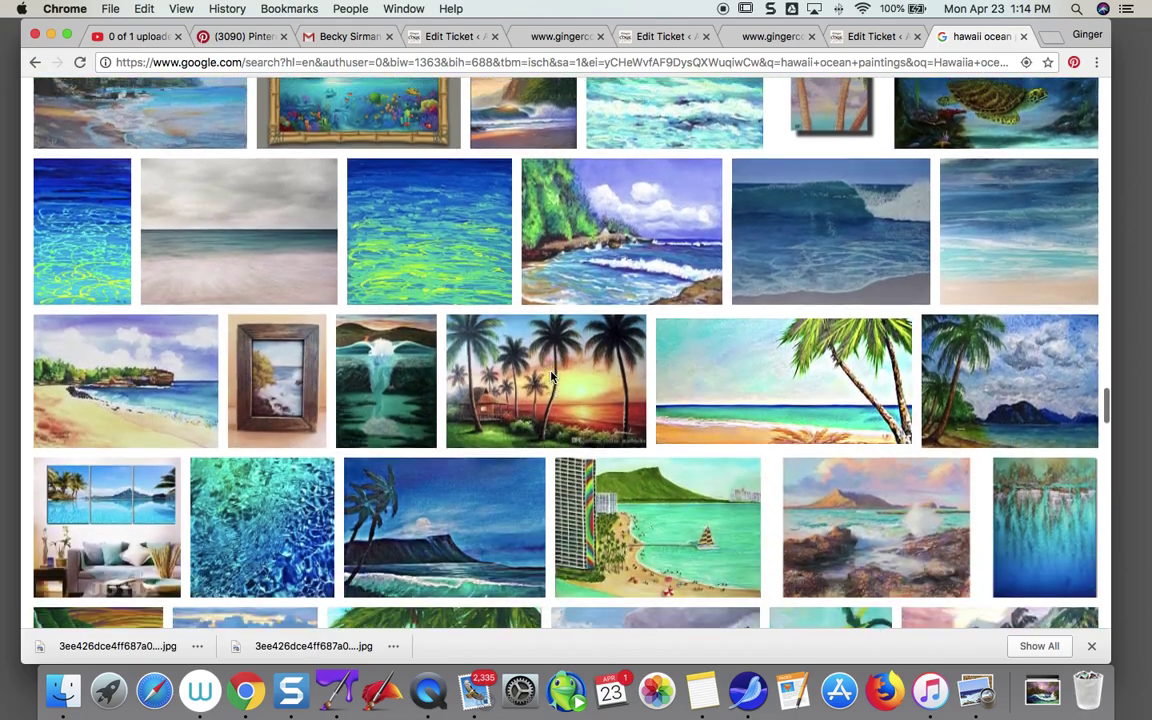
scroll(552, 376, down, 7)
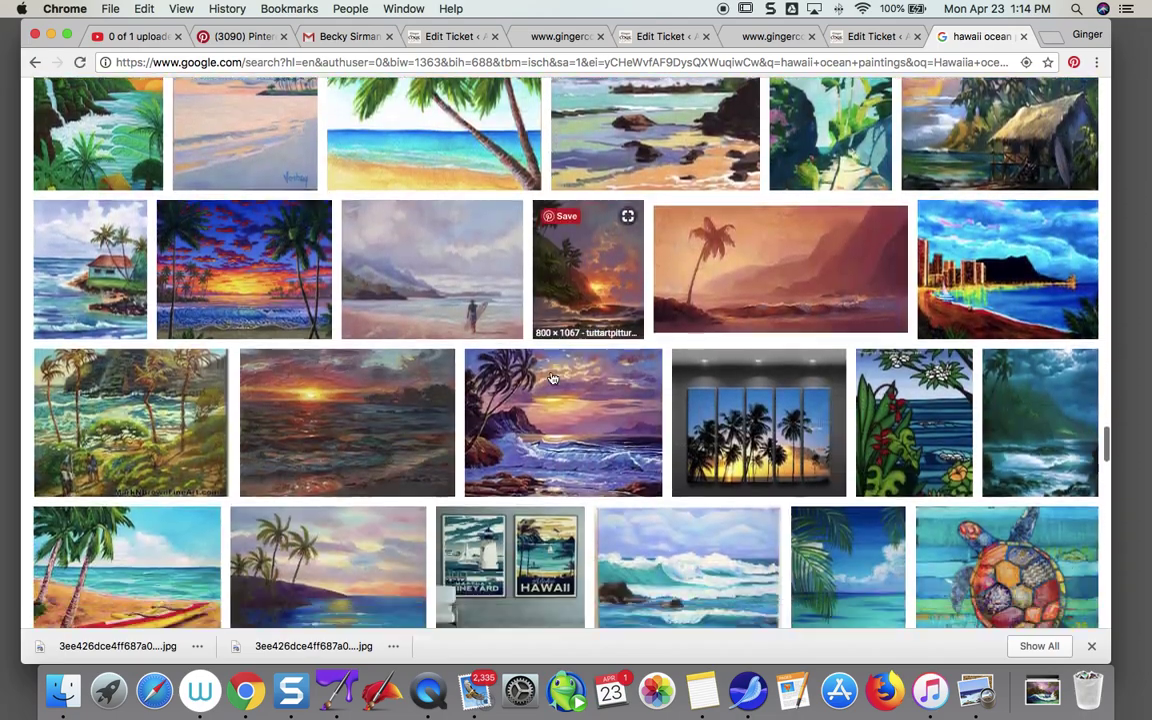
scroll(552, 377, down, 9)
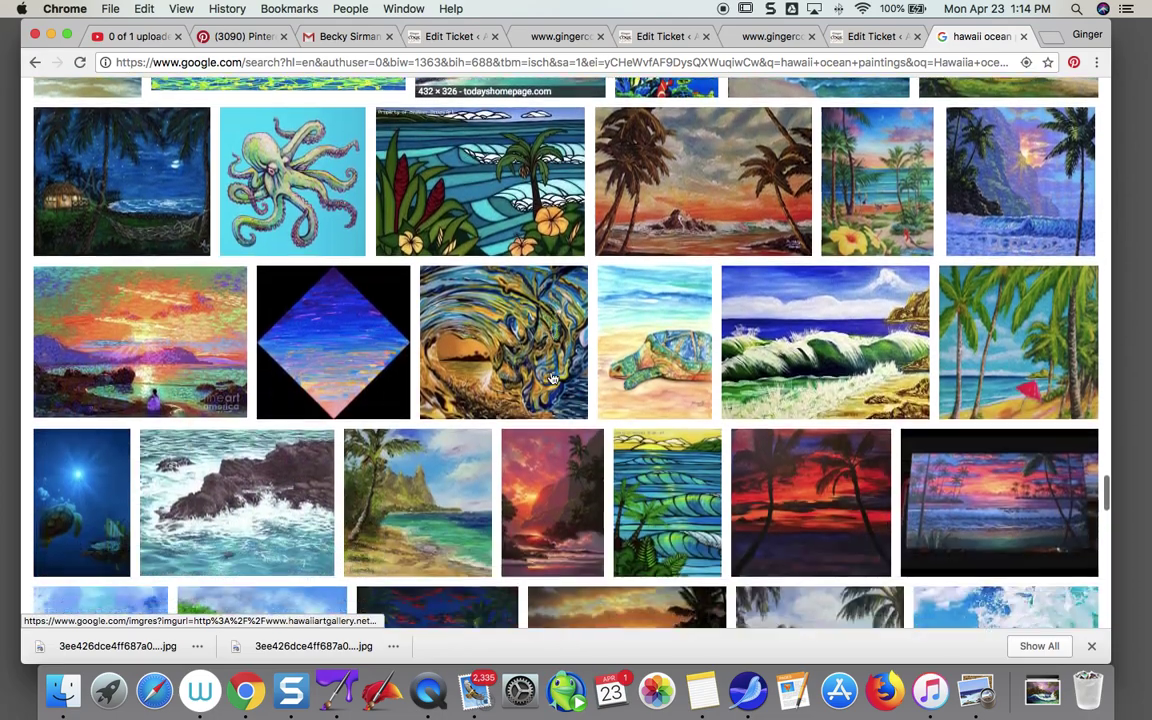
scroll(552, 377, down, 4)
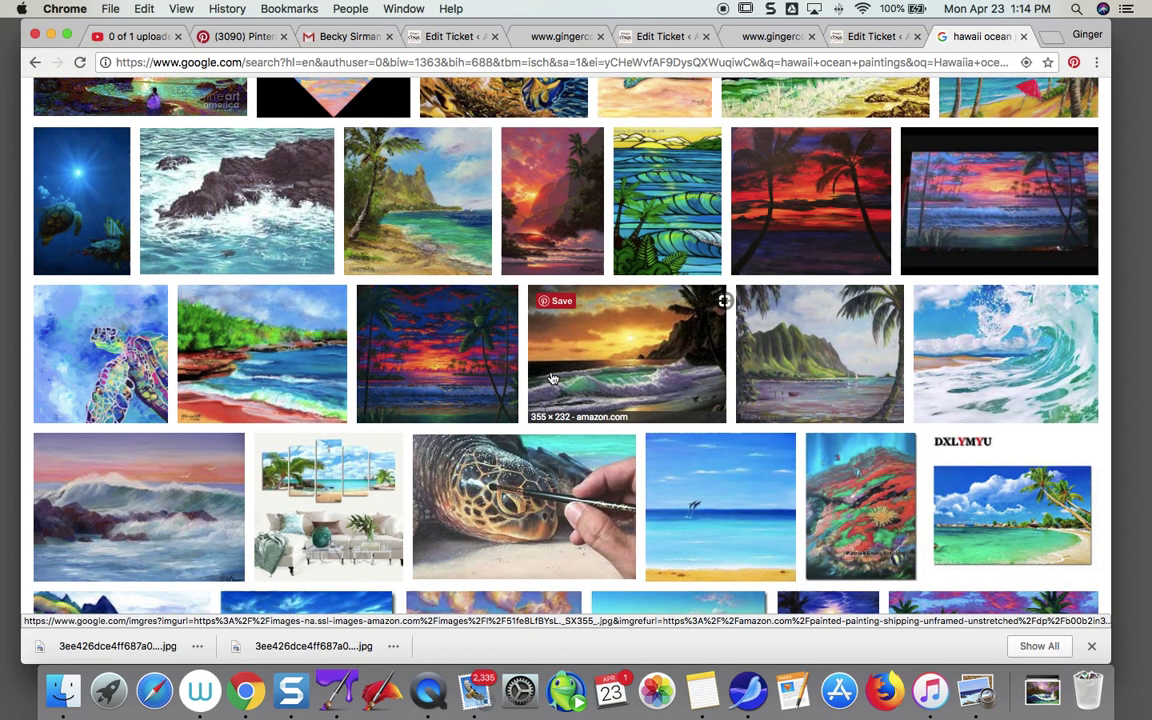
scroll(552, 377, down, 6)
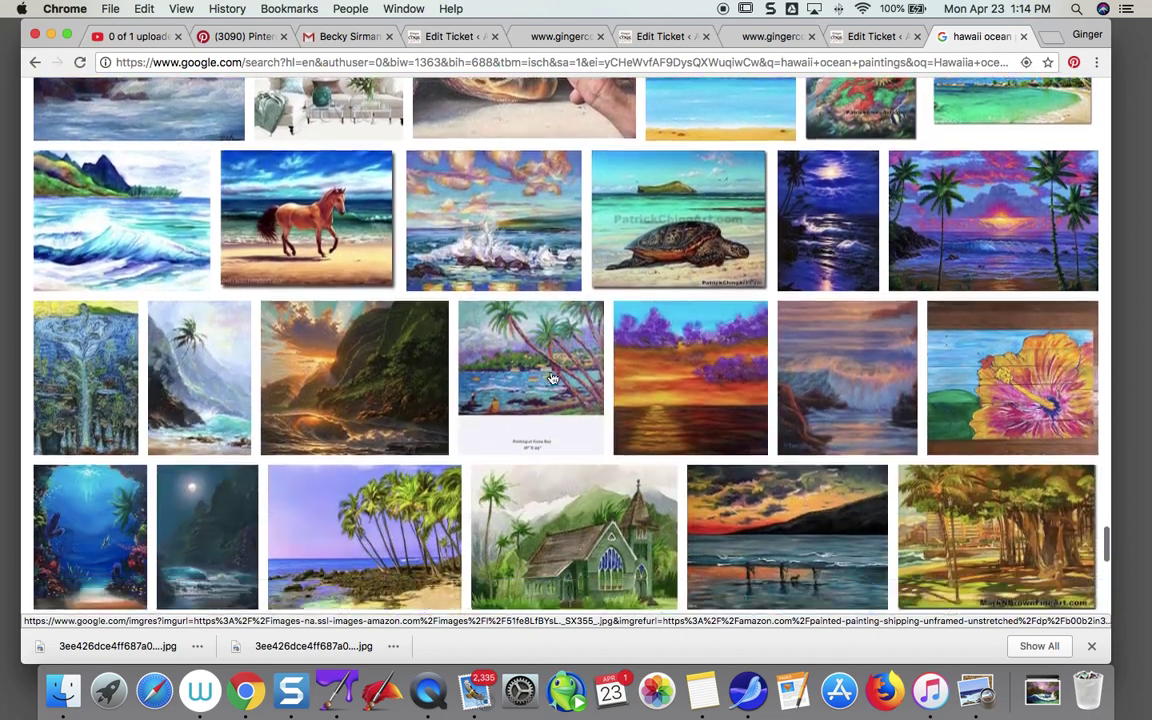
scroll(552, 377, down, 3)
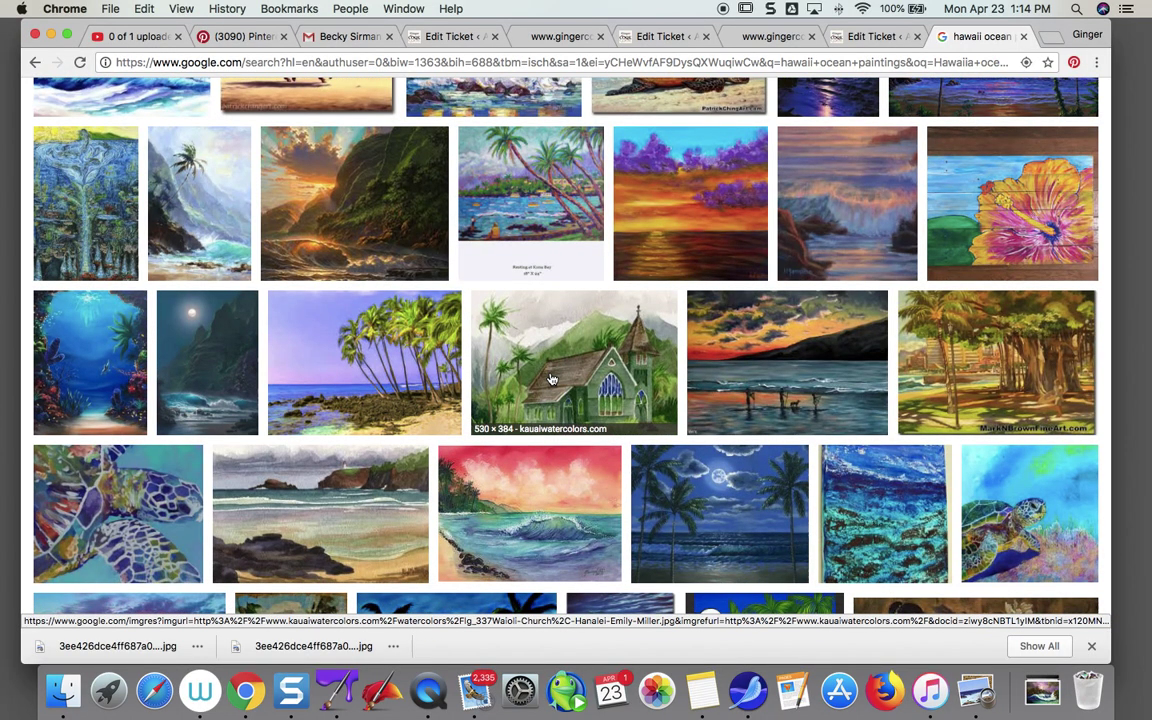
scroll(552, 377, down, 10)
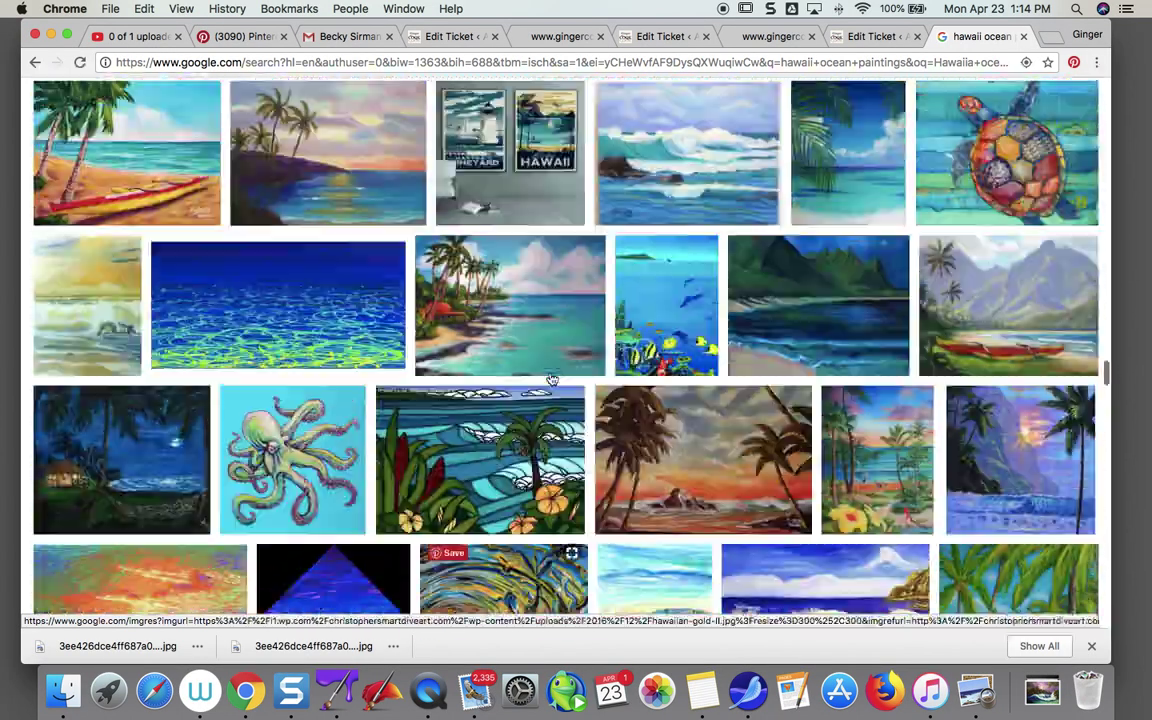
scroll(552, 379, down, 20)
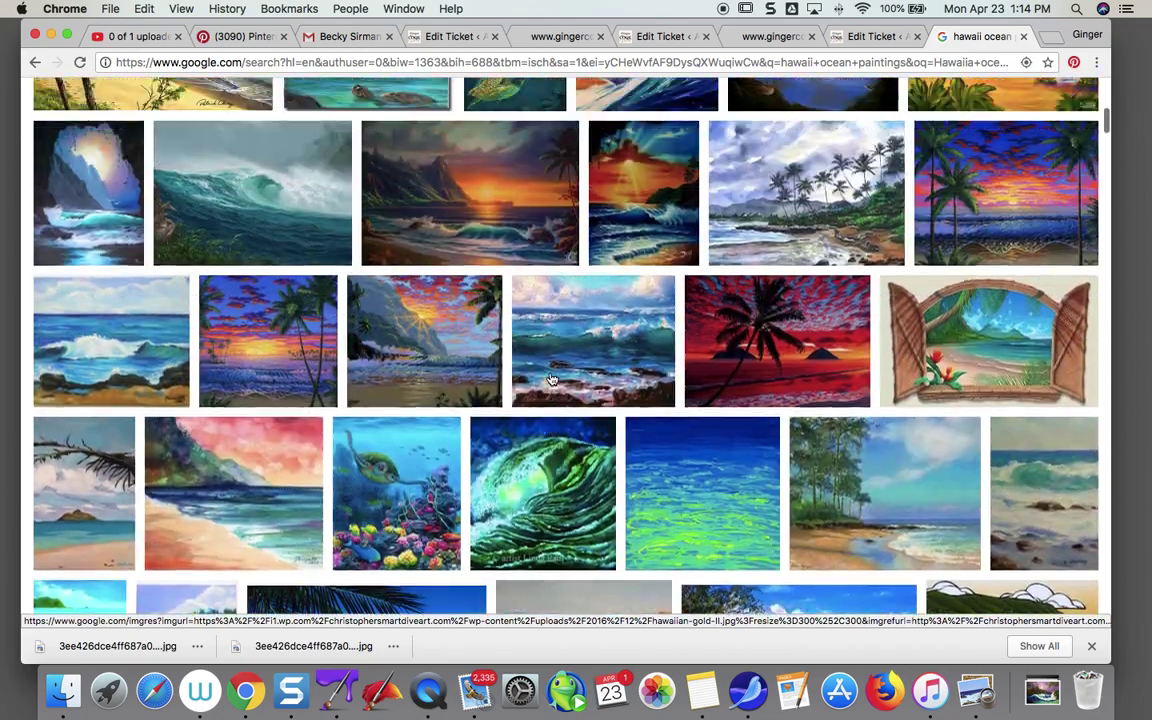
scroll(552, 379, up, 20)
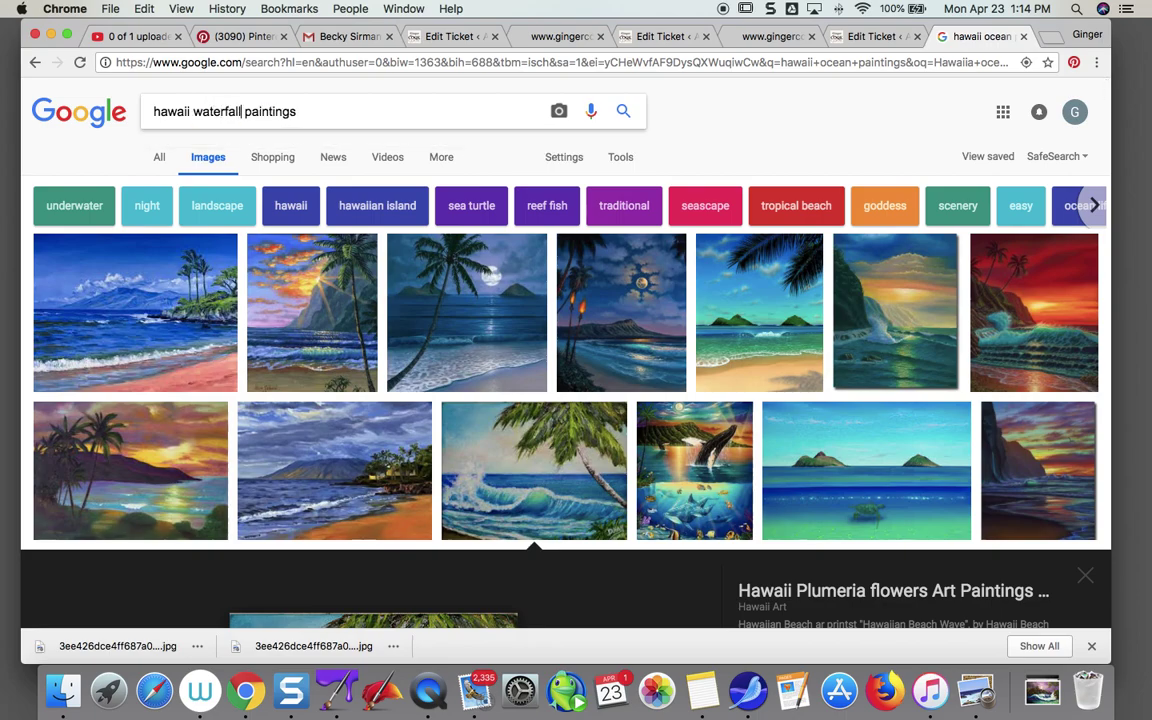
- Search for 'hawaii waterfall paintings' and browse down the jungle cascade results
key(Return)
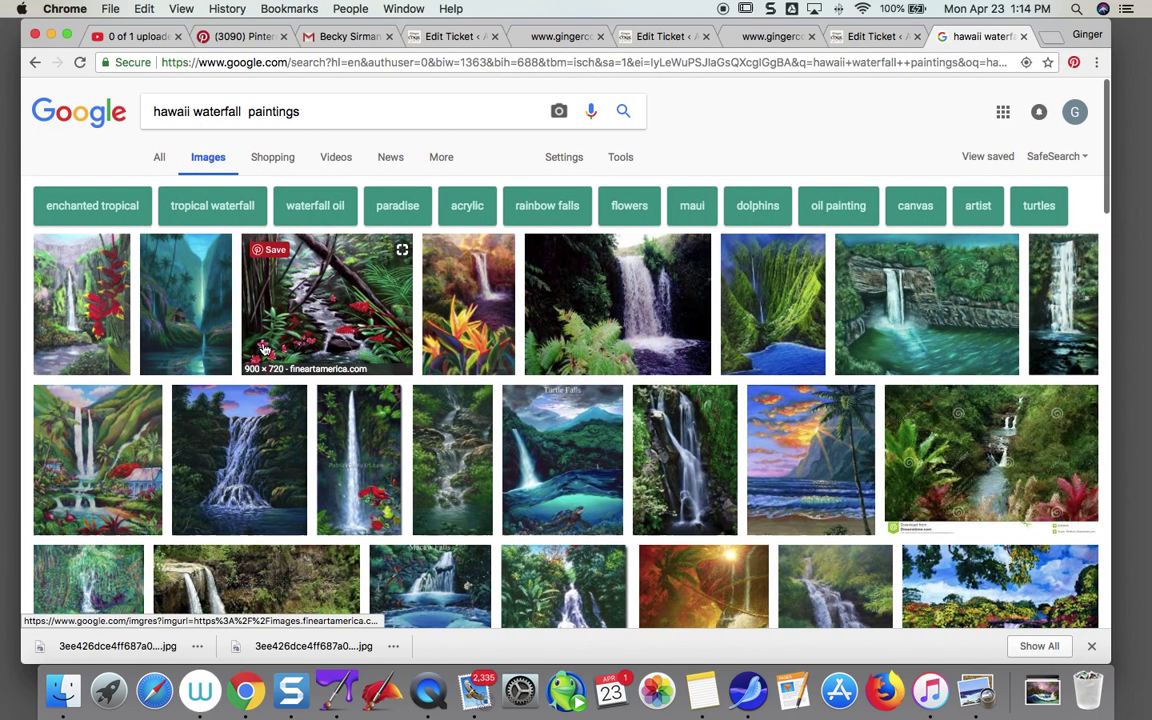
scroll(352, 370, down, 5)
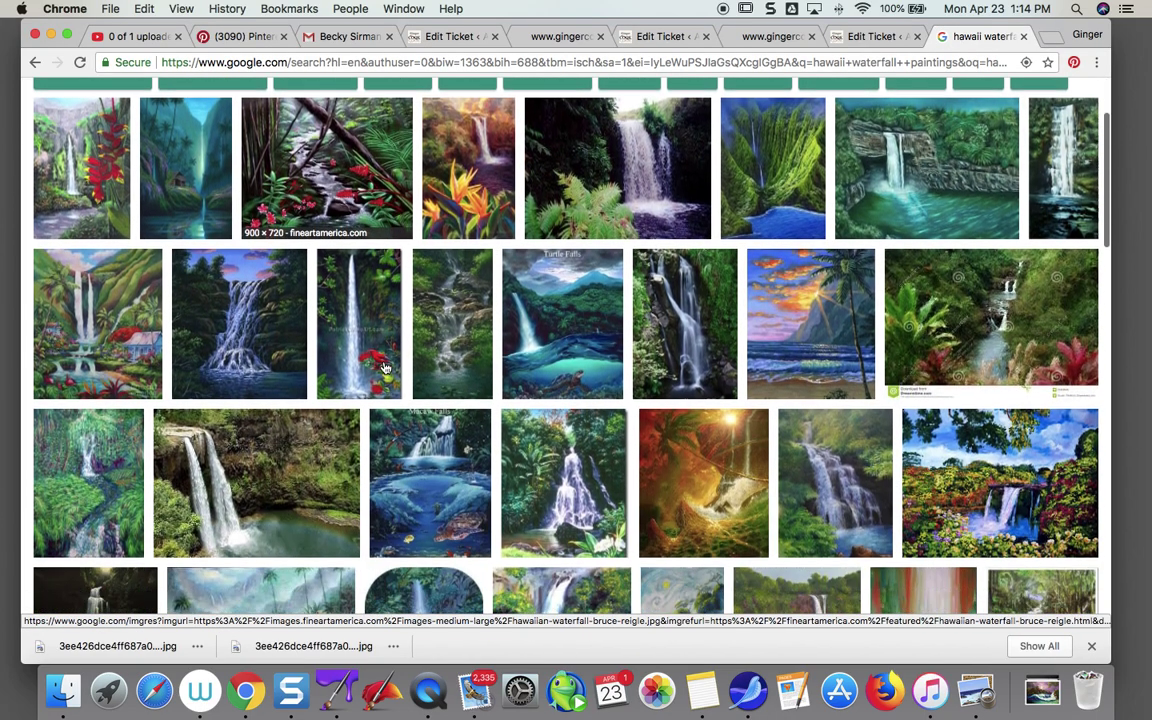
scroll(383, 368, down, 6)
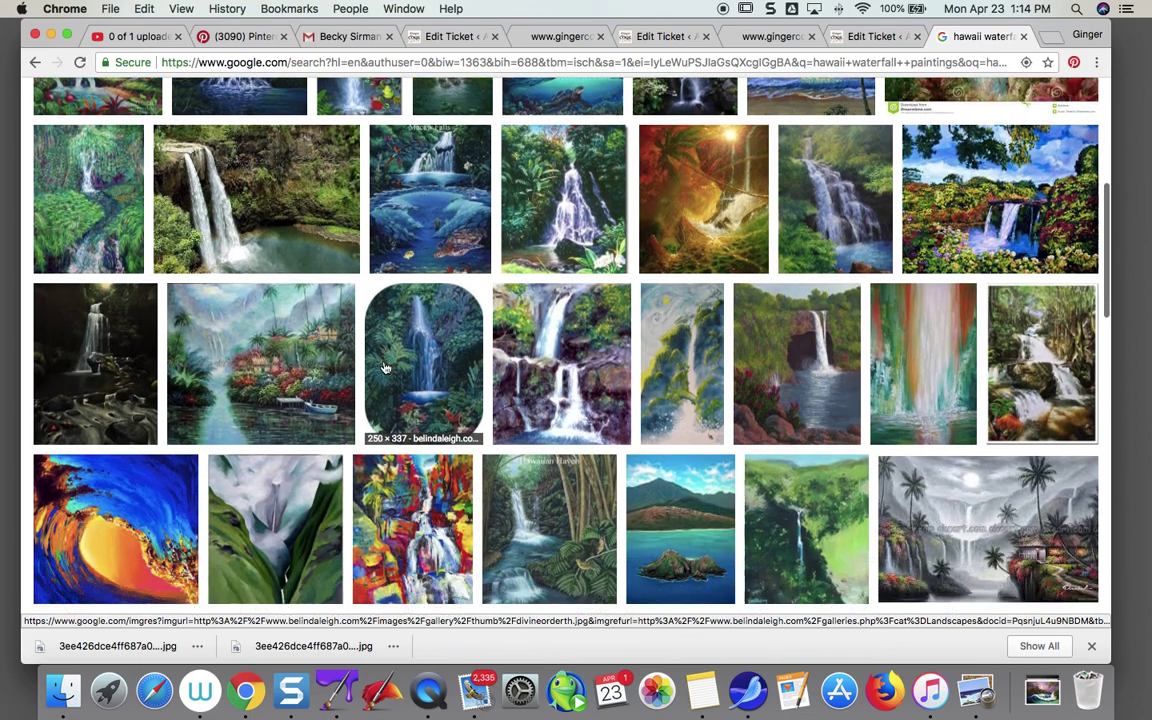
scroll(383, 368, down, 1)
scroll(398, 369, down, 7)
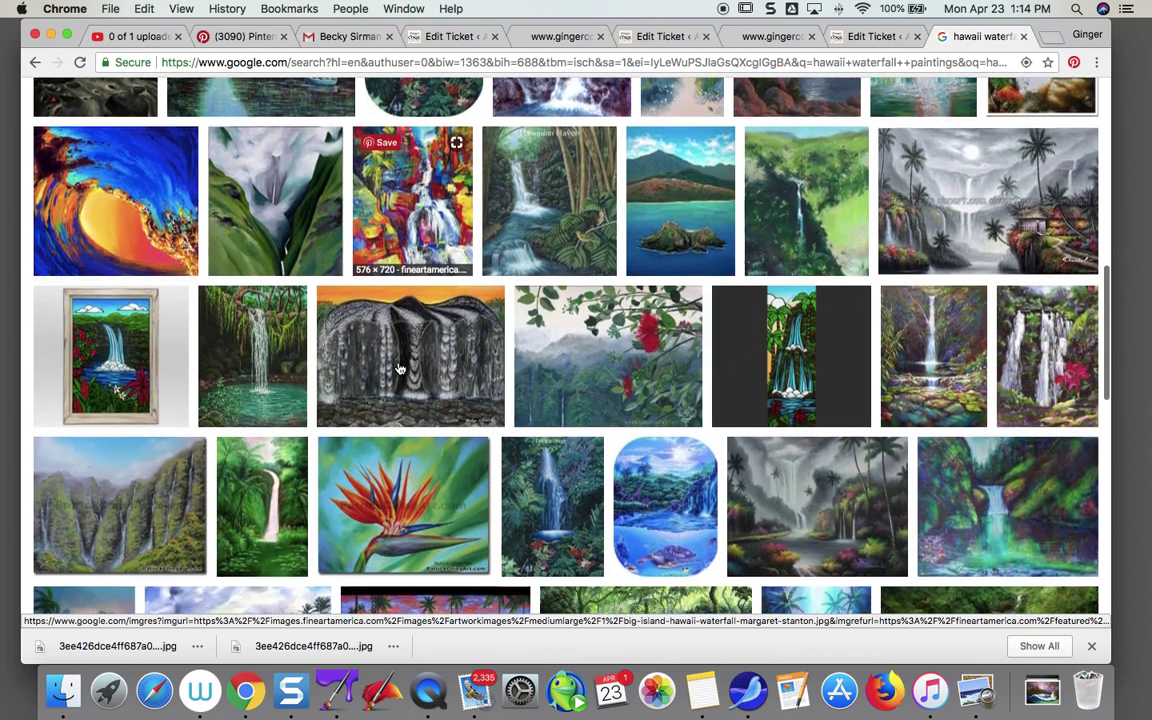
scroll(398, 369, down, 4)
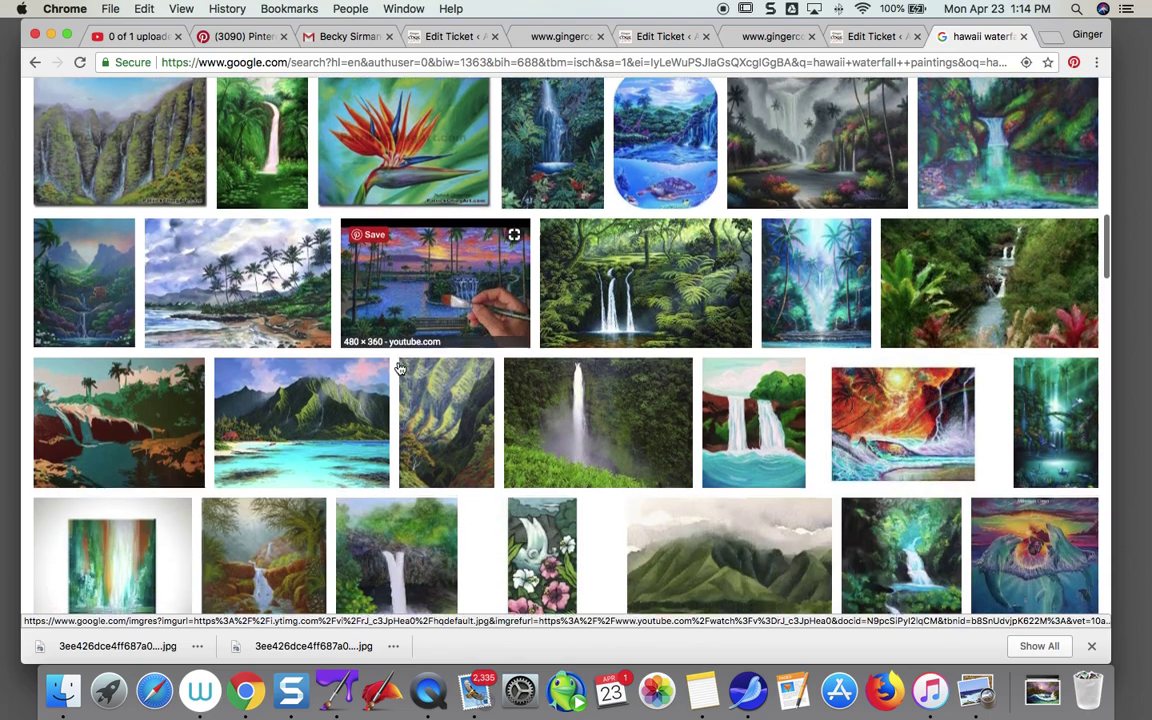
scroll(398, 369, down, 6)
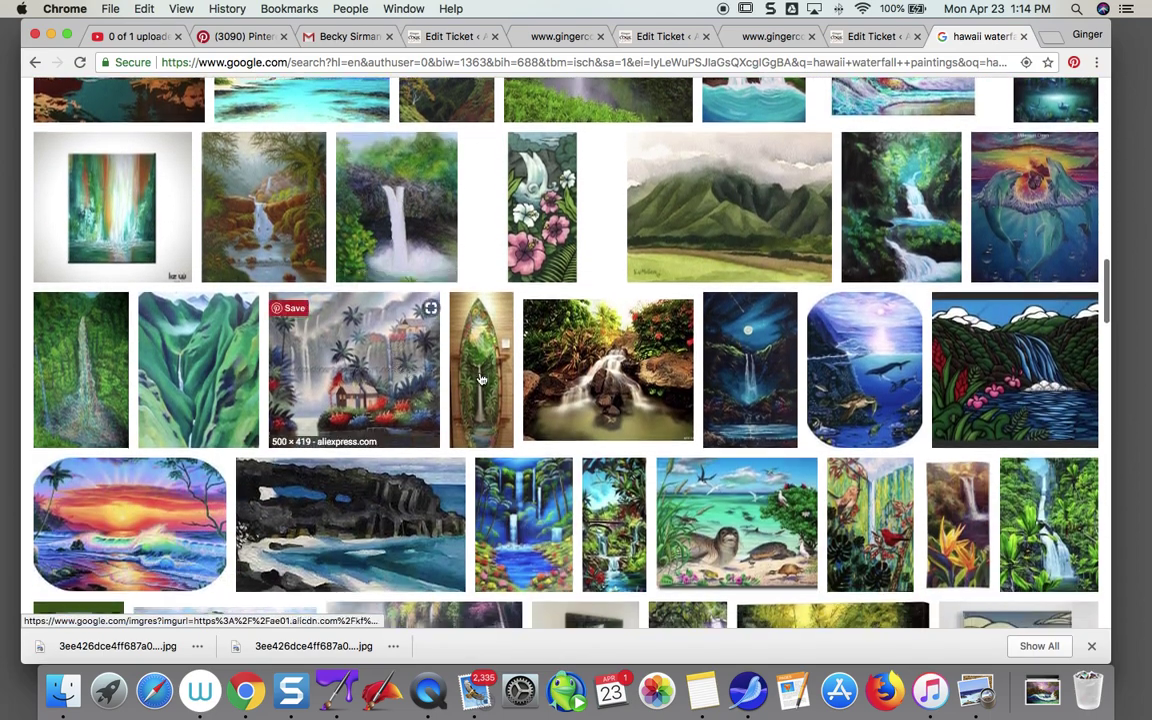
- Open a larger preview of the moonlit waterfall painting
click(702, 363)
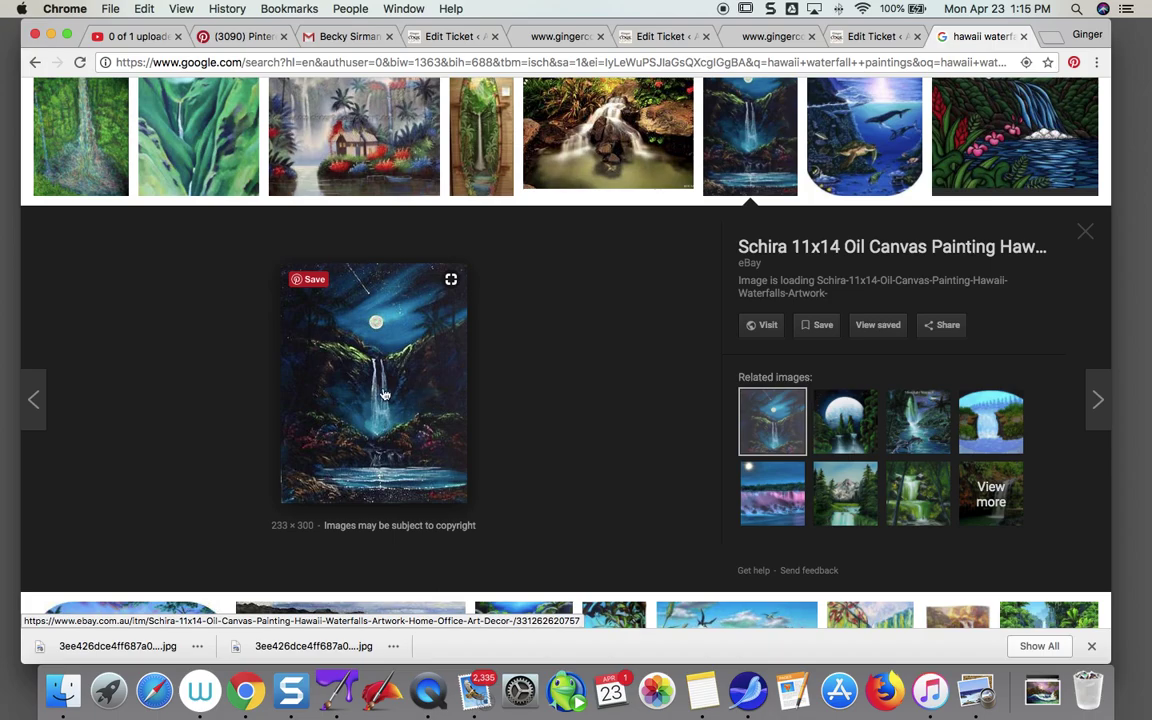
scroll(383, 395, down, 10)
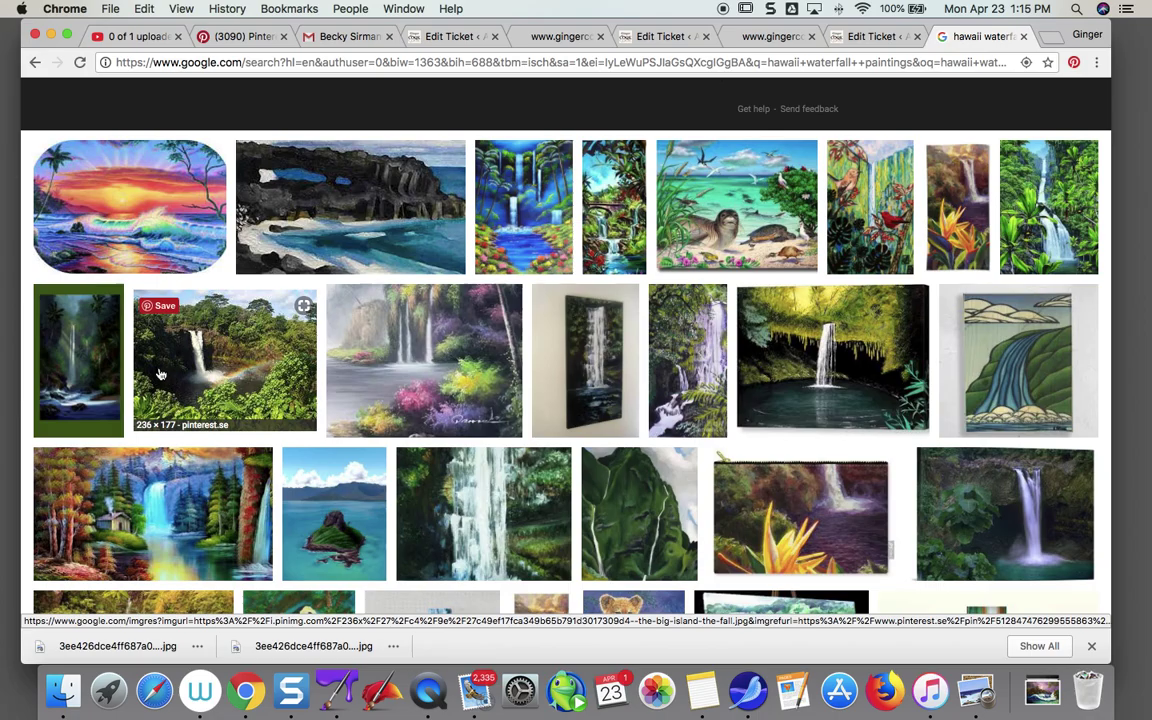
scroll(456, 393, down, 5)
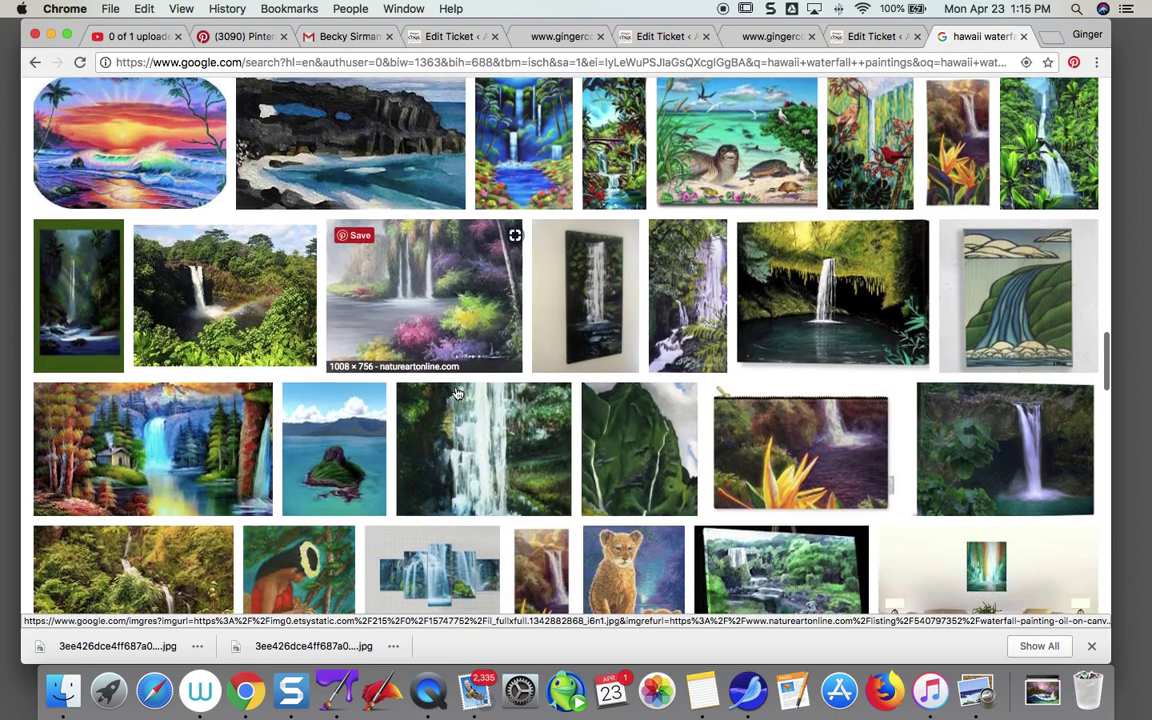
- Open the preview of the rainbow forest waterfall art print, 720 × 849
scroll(456, 393, down, 3)
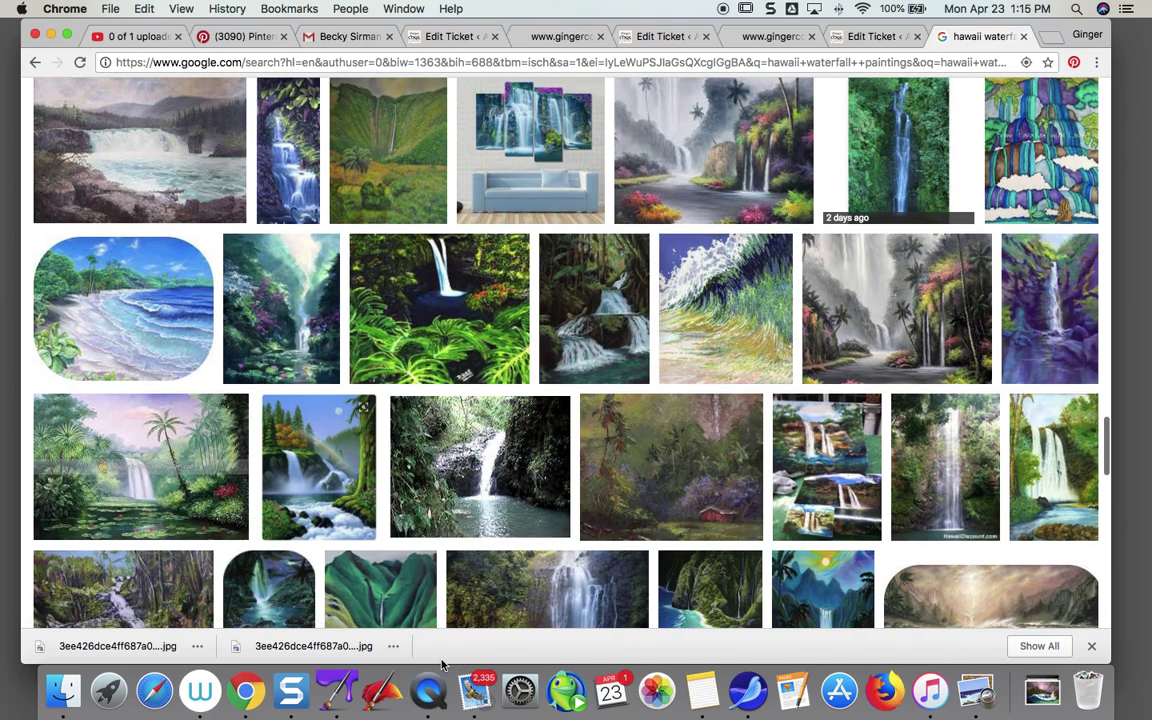
click(350, 505)
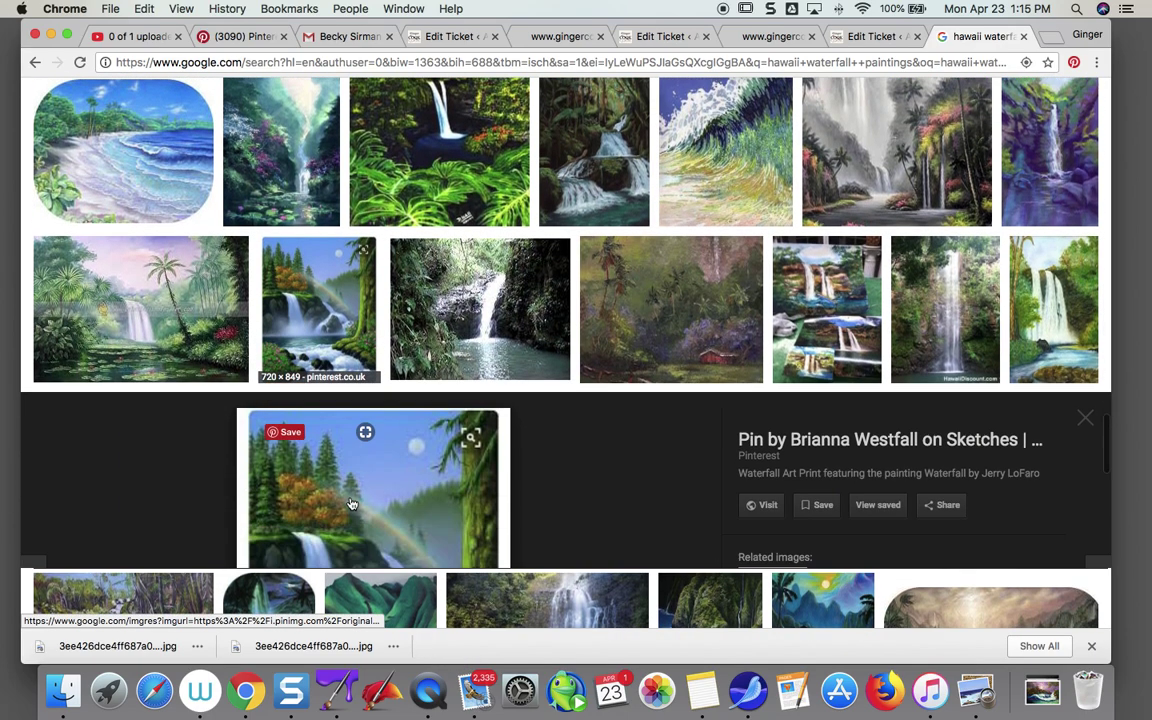
scroll(563, 545, down, 3)
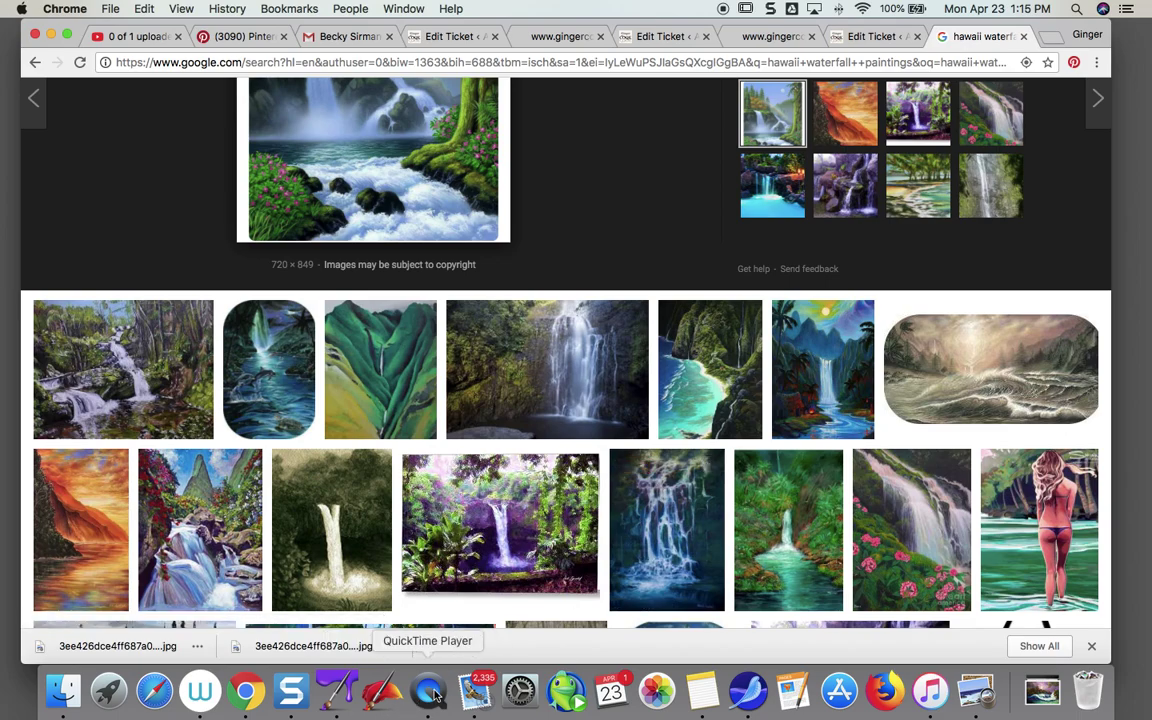
- View the moonlit ocean painting in Snagit, then bring Painter Essentials 6 forward
click(291, 691)
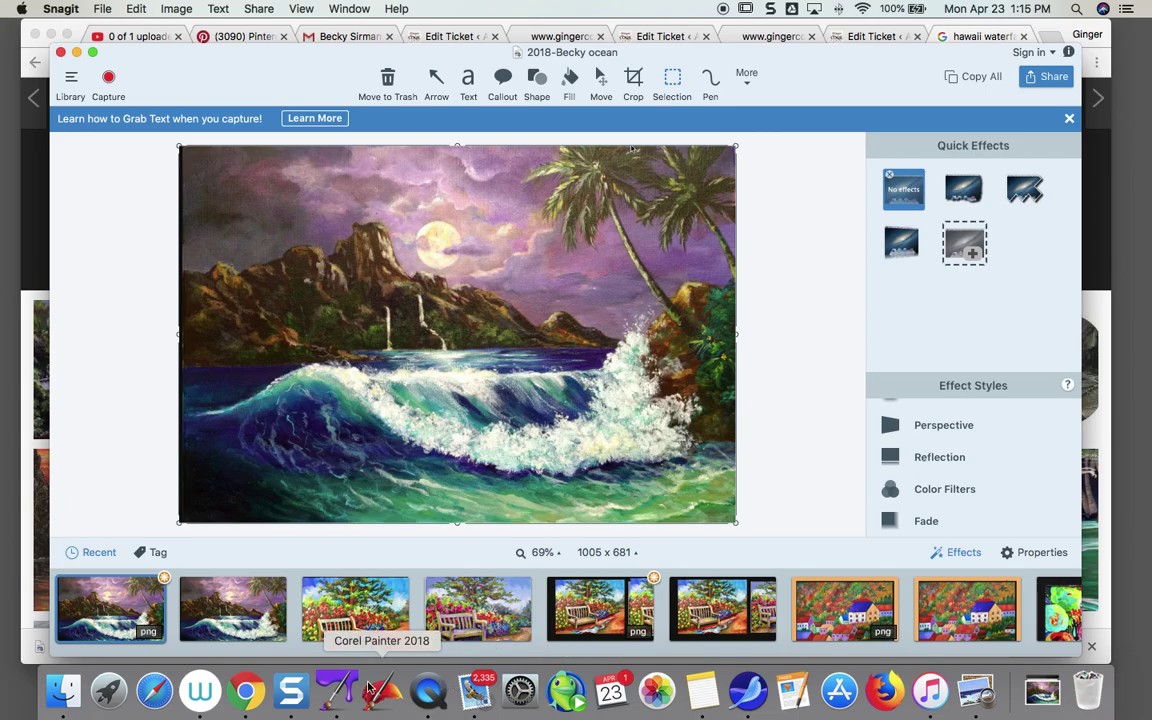
click(336, 688)
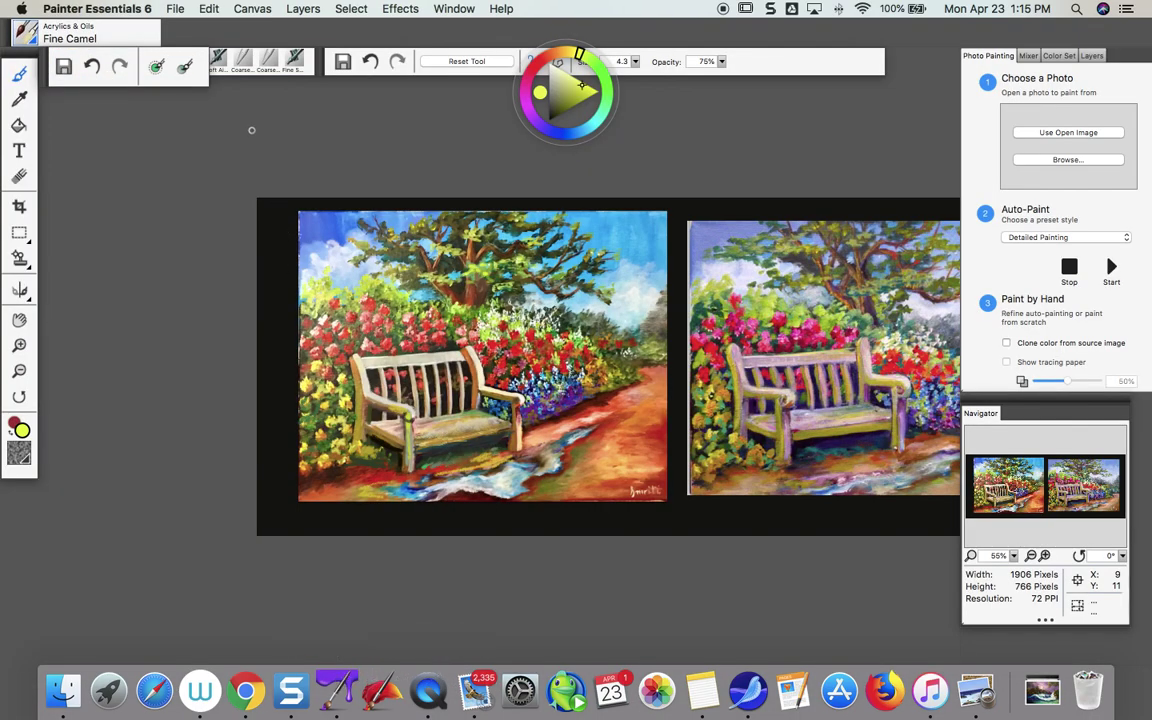
- Open the student's '2018-Becky ocean' painting from Downloads
click(176, 8)
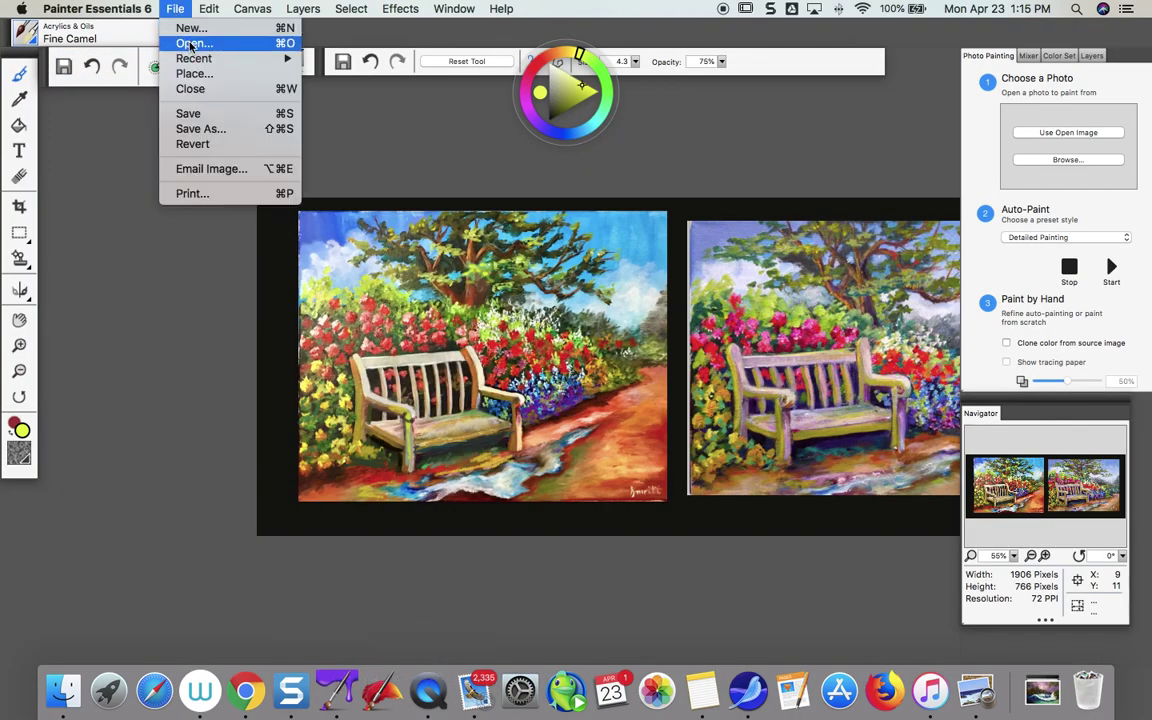
click(193, 44)
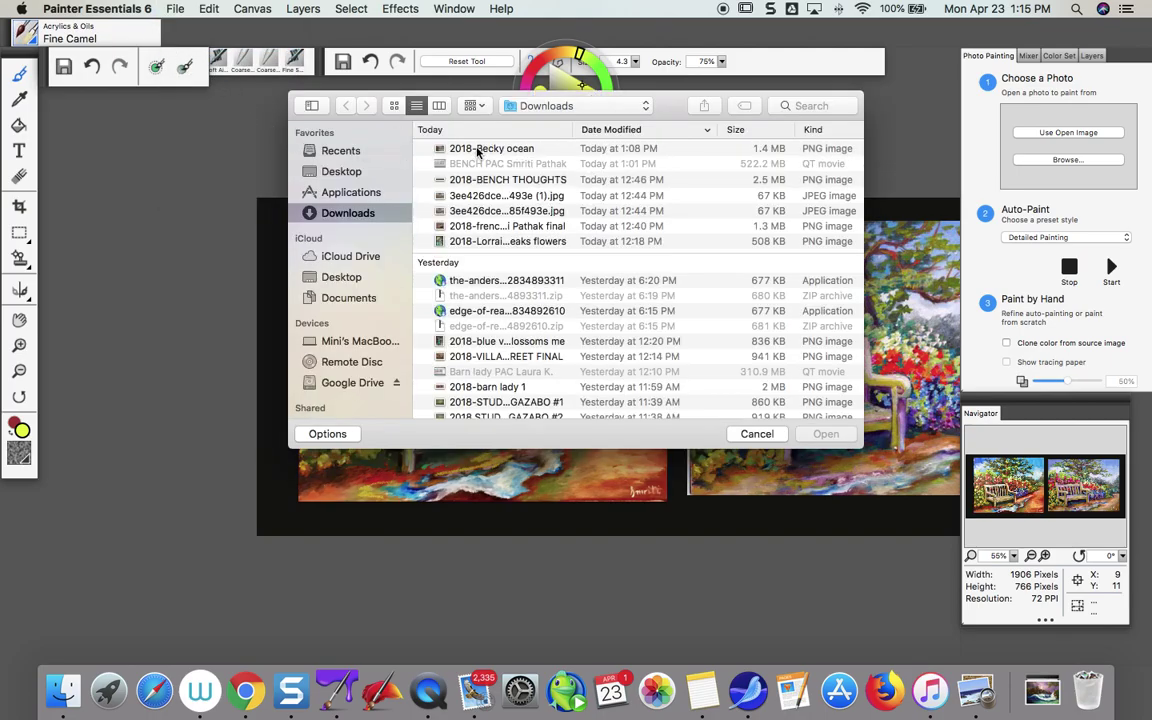
click(489, 150)
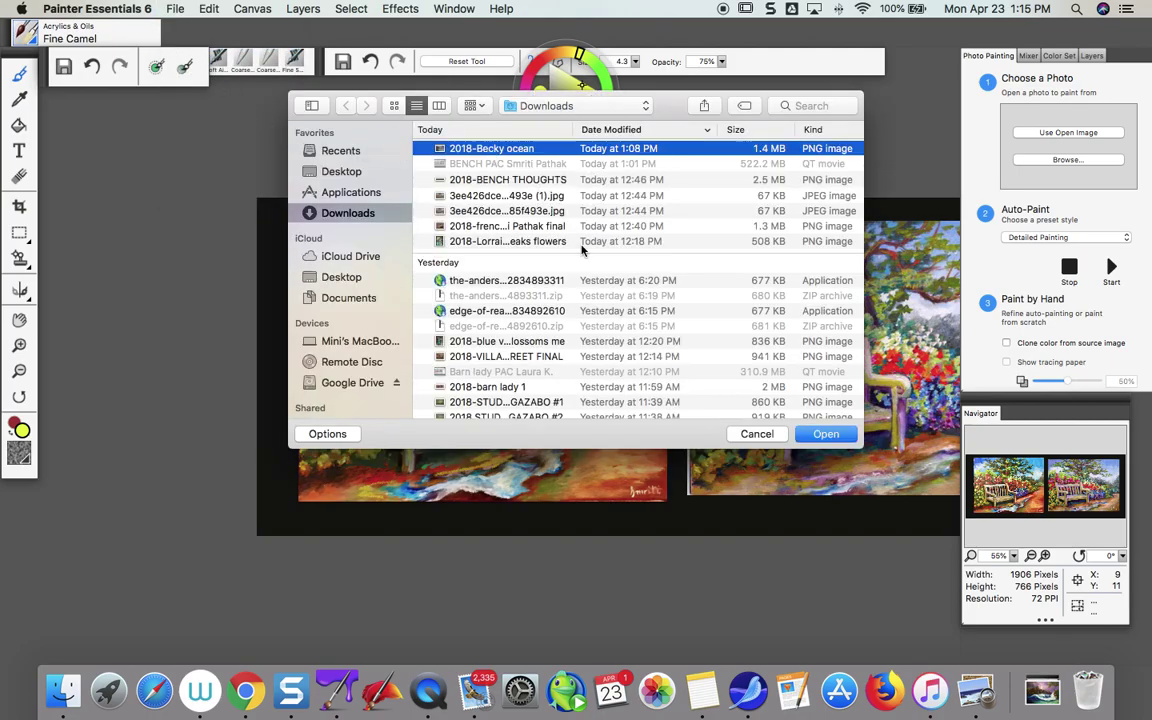
click(845, 438)
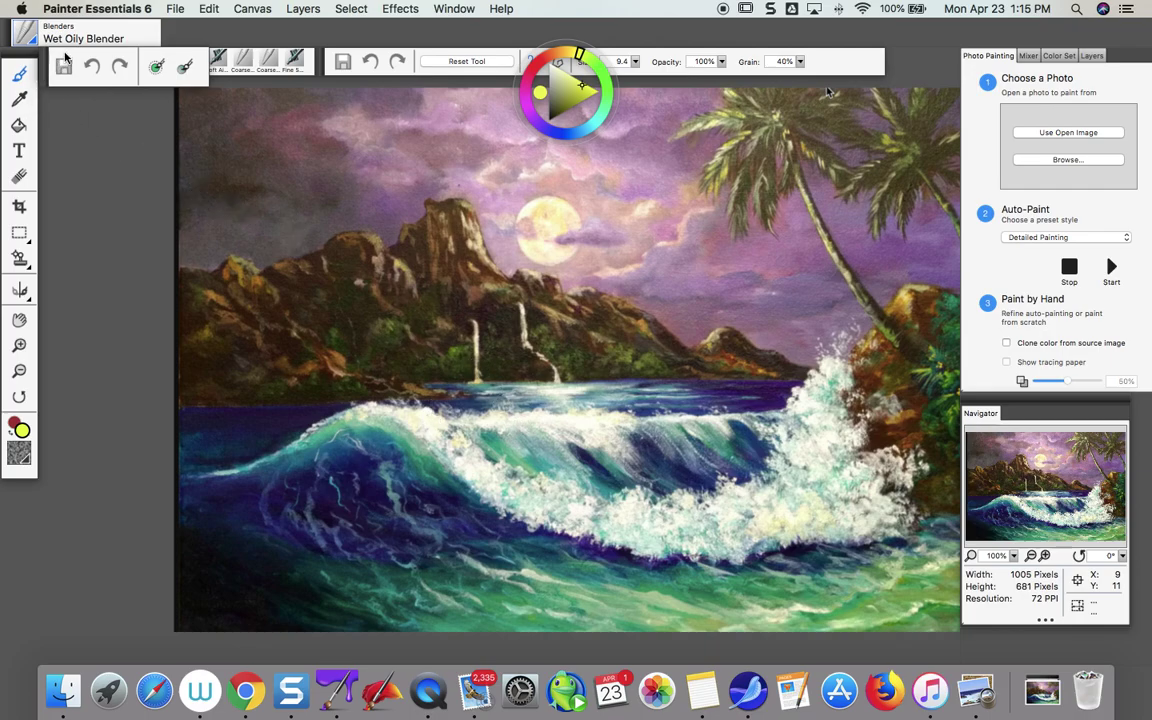
- Add a new layer and choose the Digital Watercolor Wash Brush
click(303, 8)
click(322, 28)
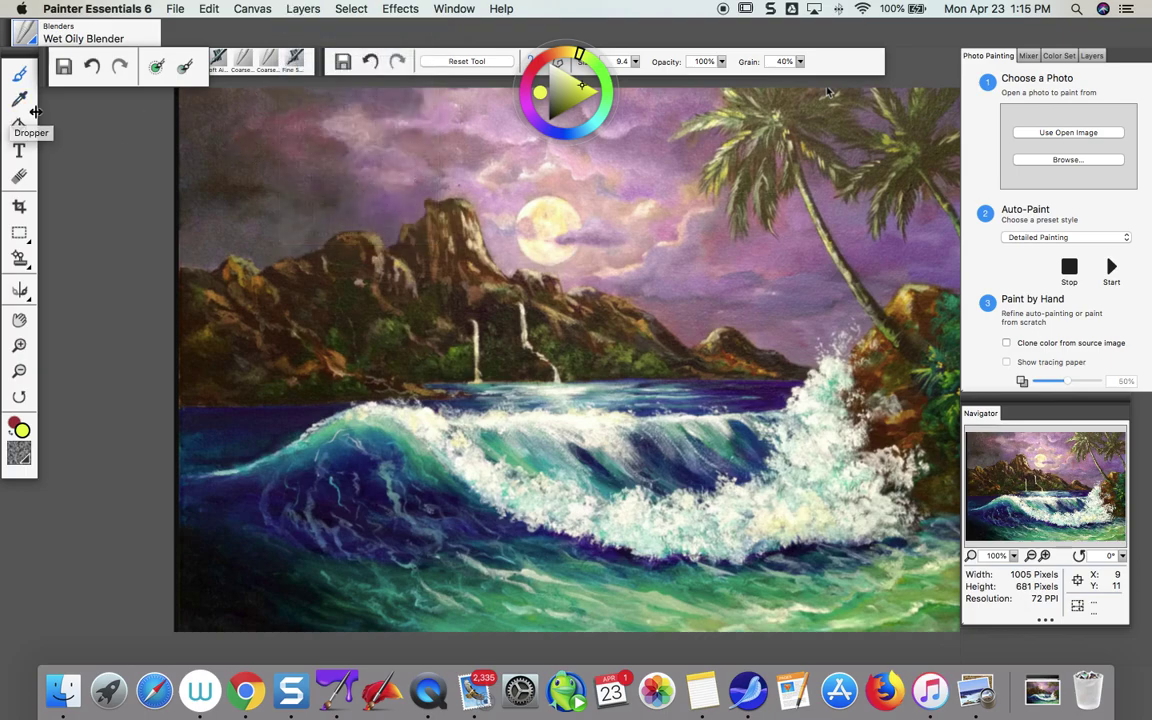
click(26, 40)
click(40, 207)
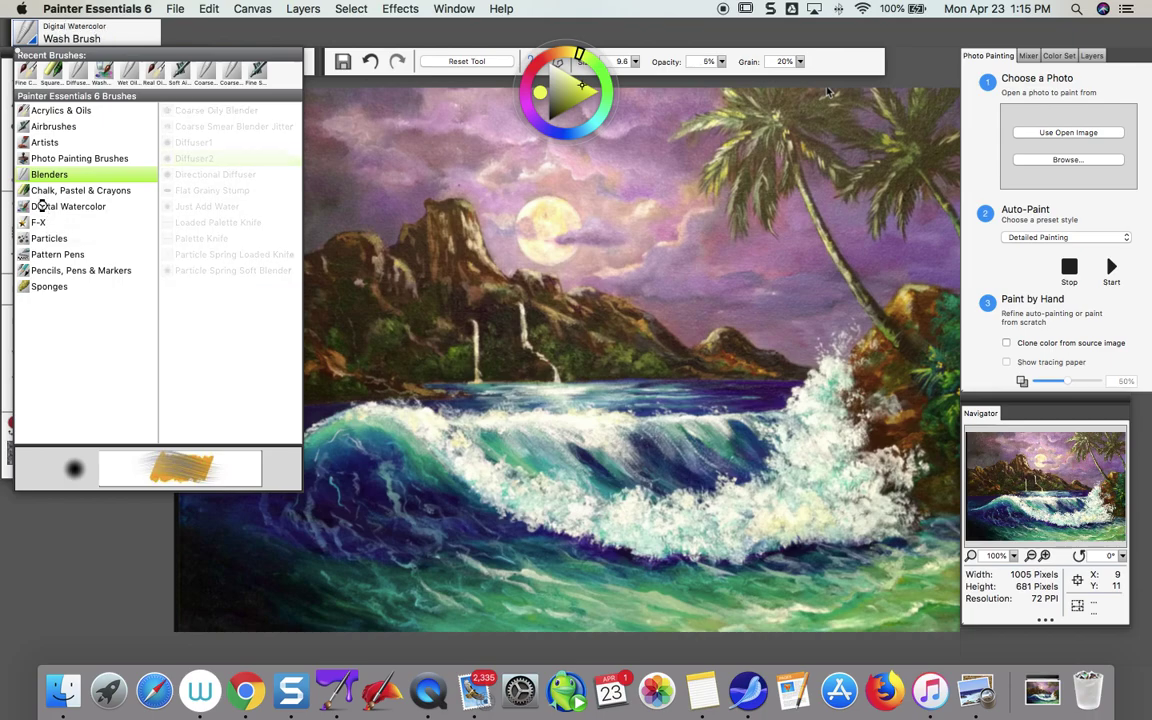
- Sample pink from the sky and brush a faint 5%-opacity wash over the wave crest
click(364, 437)
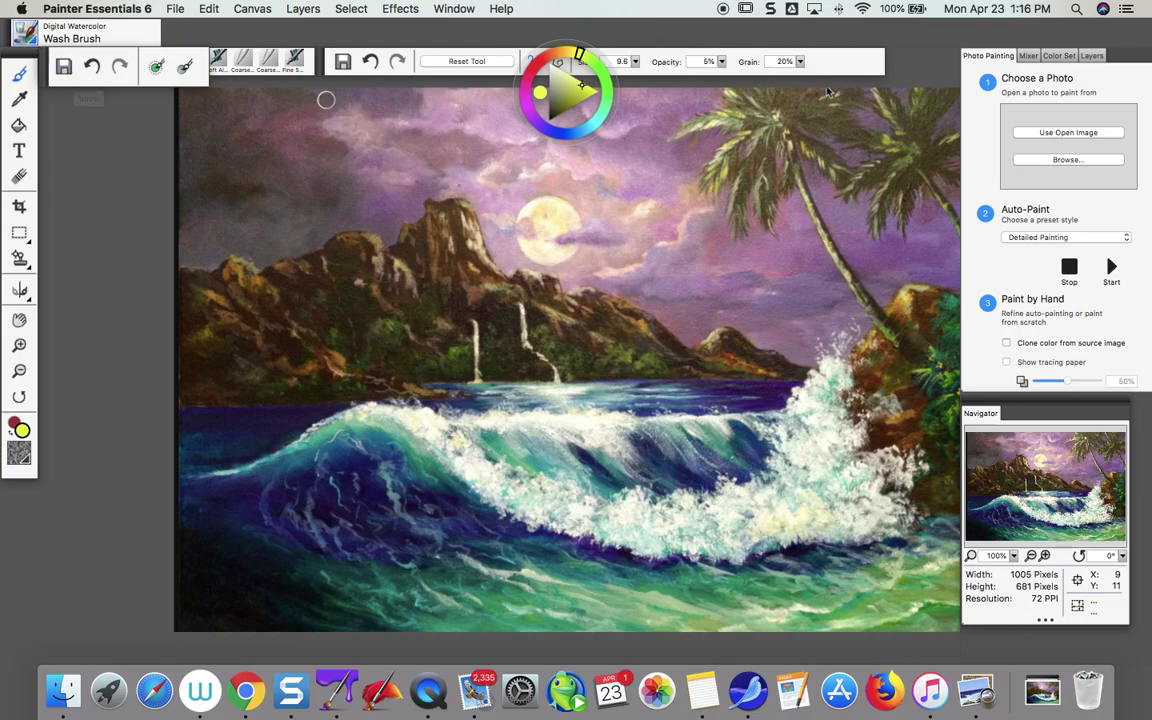
click(19, 98)
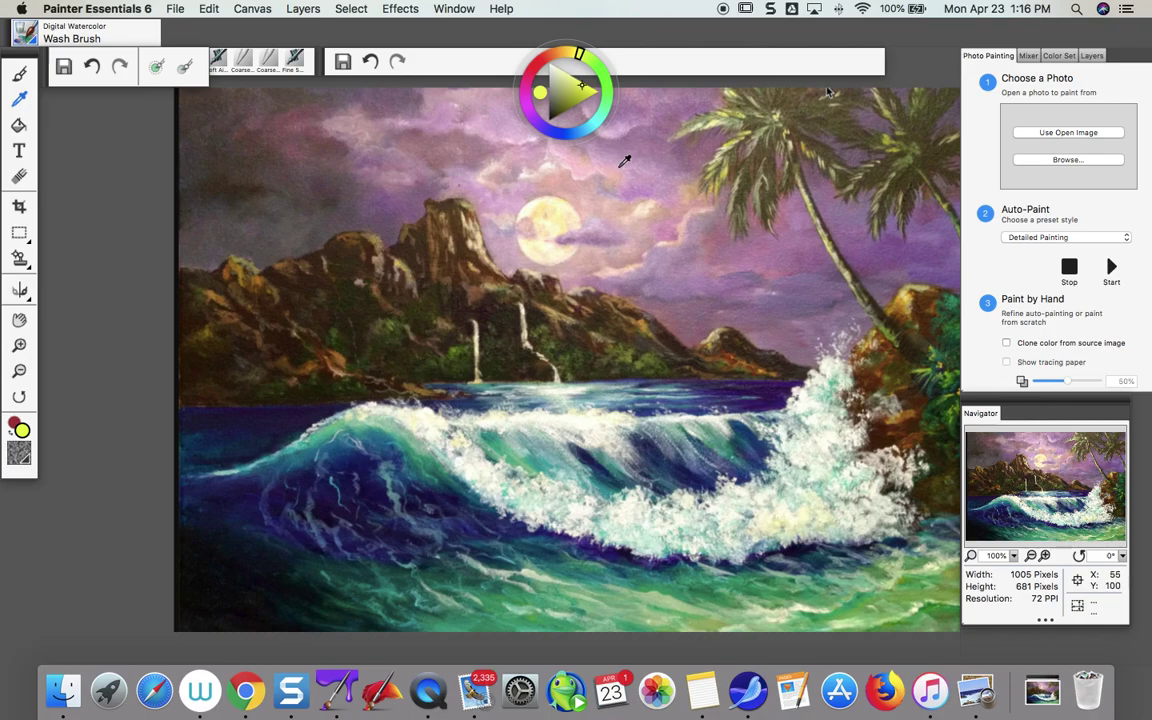
click(626, 168)
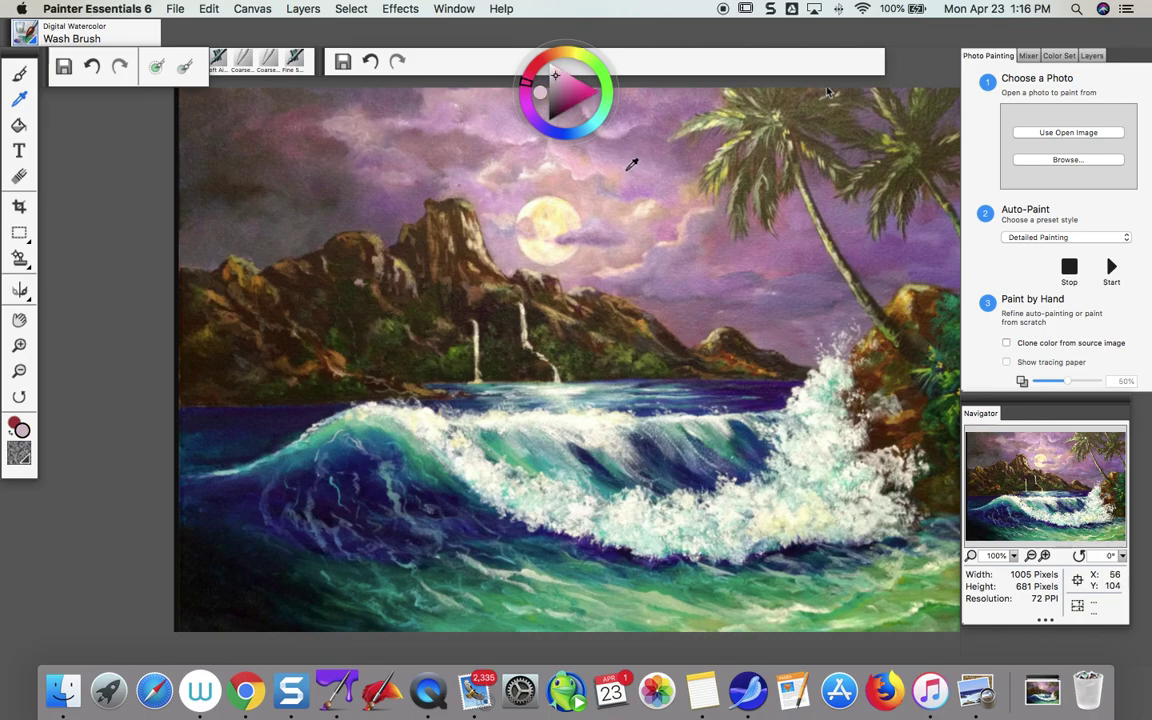
click(19, 73)
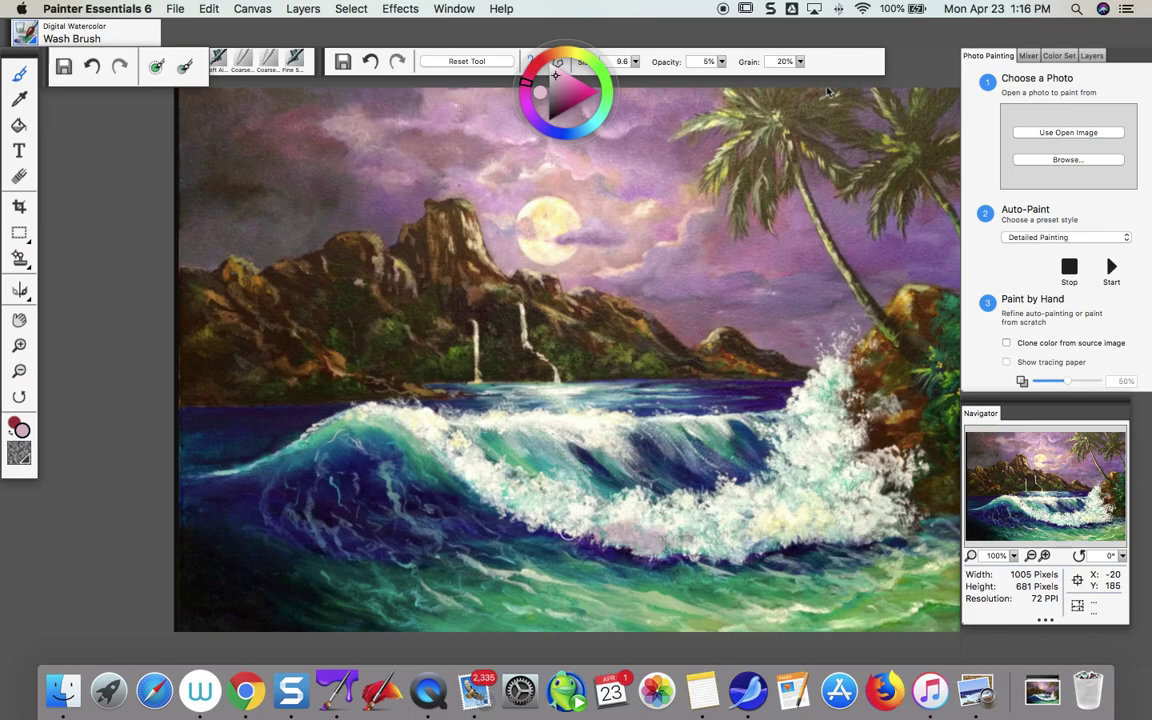
mouse_move(505, 470)
mouse_down()
mouse_move(434, 436)
mouse_move(660, 488)
mouse_move(595, 500)
mouse_move(680, 490)
mouse_move(710, 470)
mouse_move(698, 468)
mouse_up()
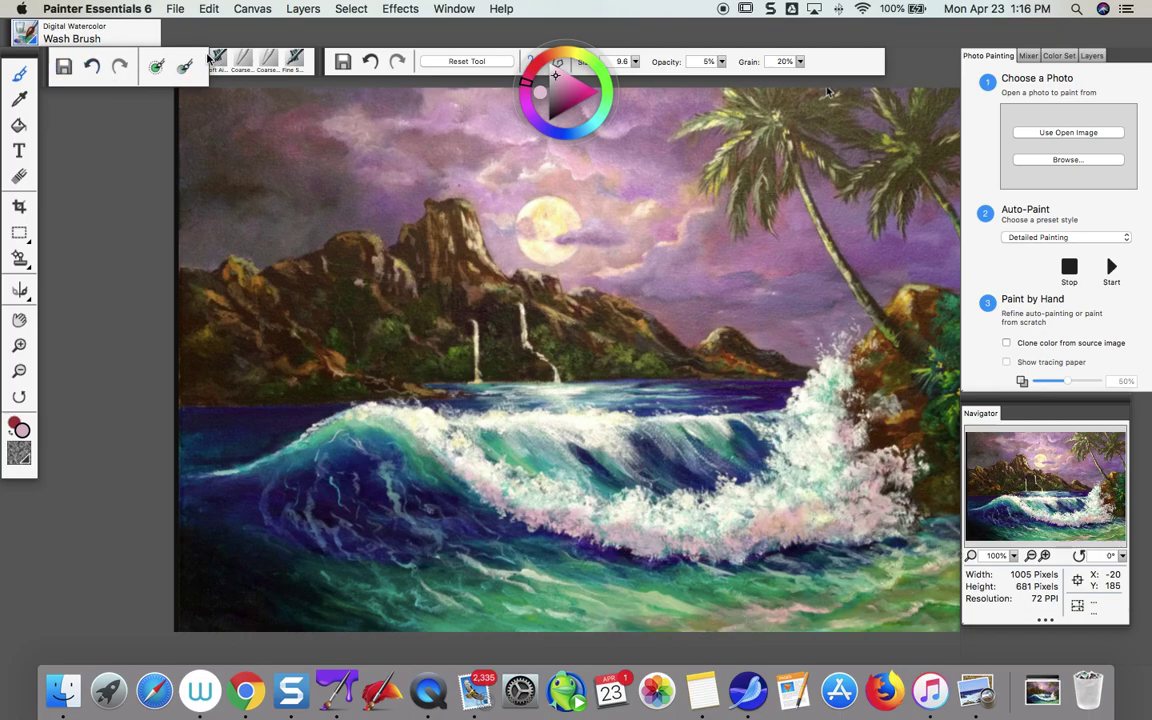
- Sample deeper magenta, then purple, from the sky and glaze them into the wave foam
click(19, 98)
click(673, 258)
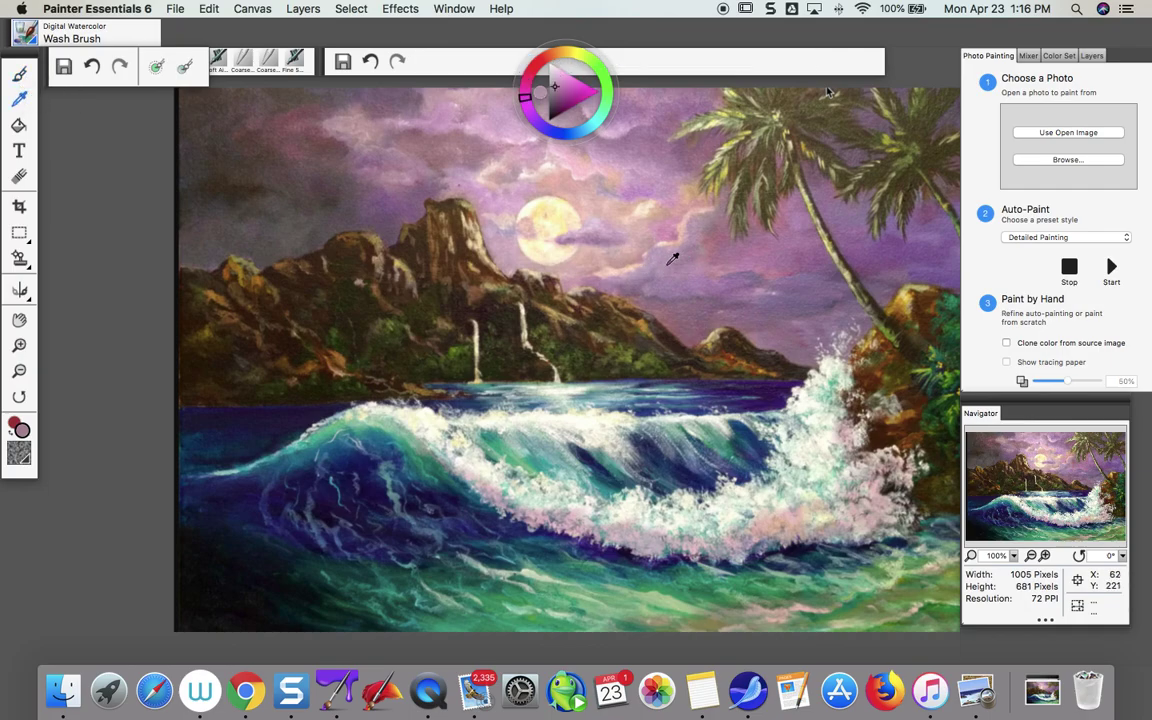
click(19, 73)
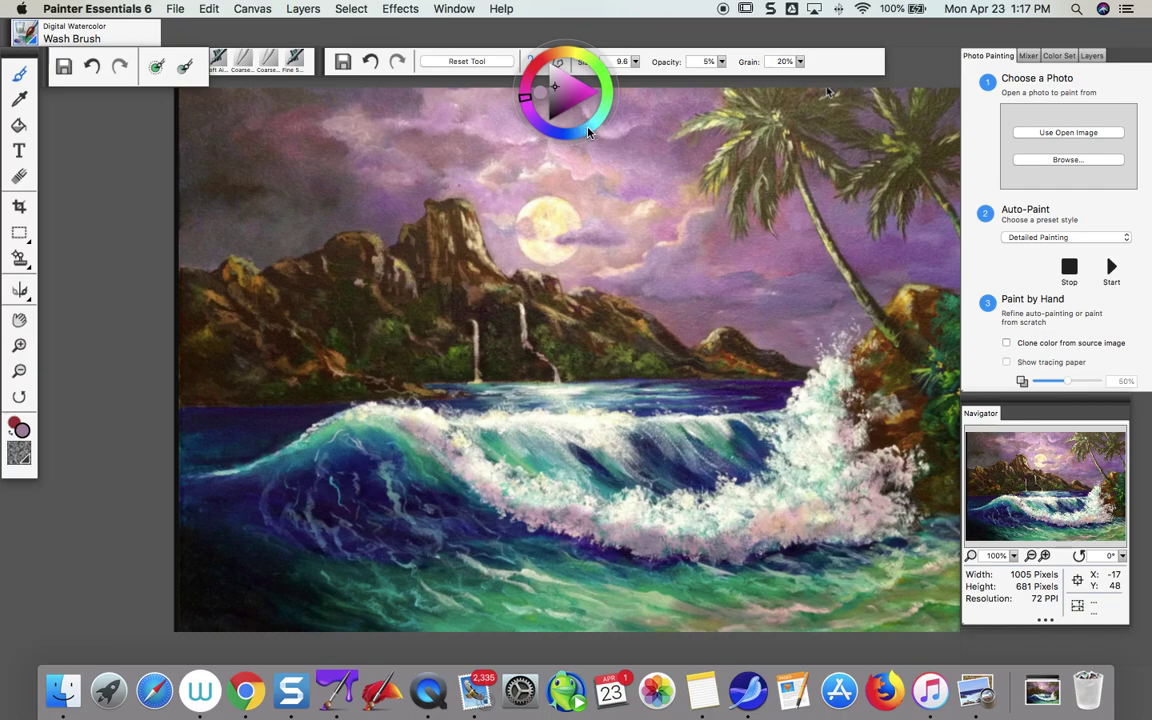
click(19, 98)
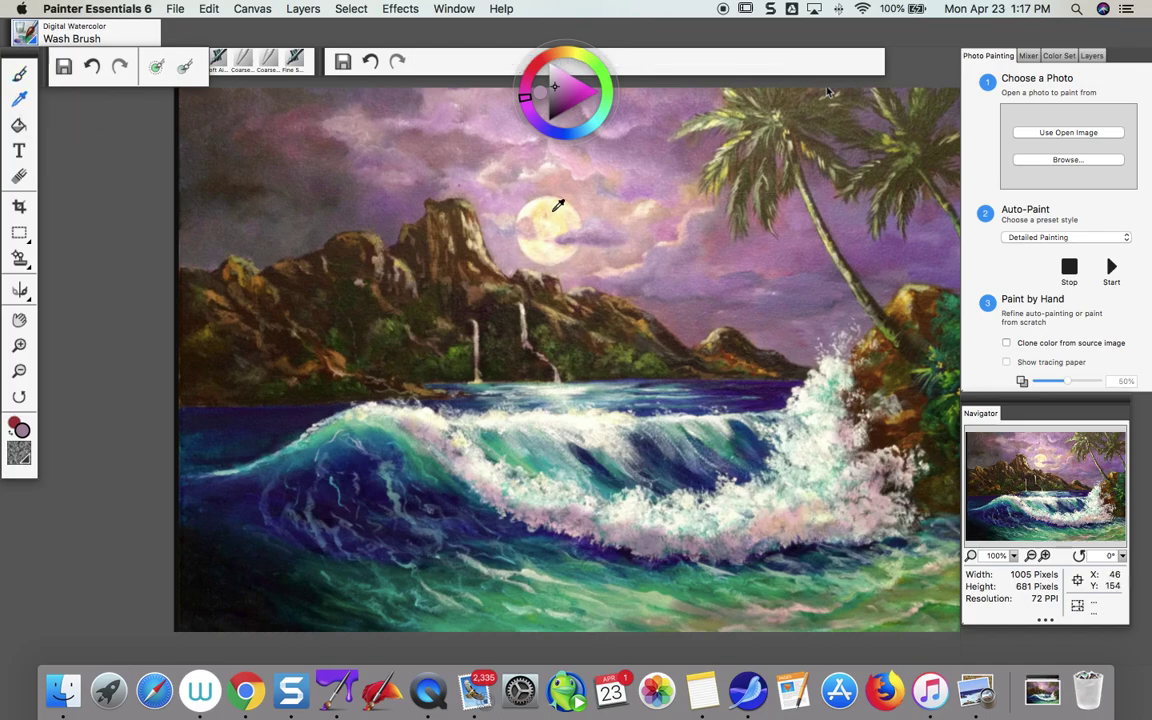
click(809, 272)
click(19, 73)
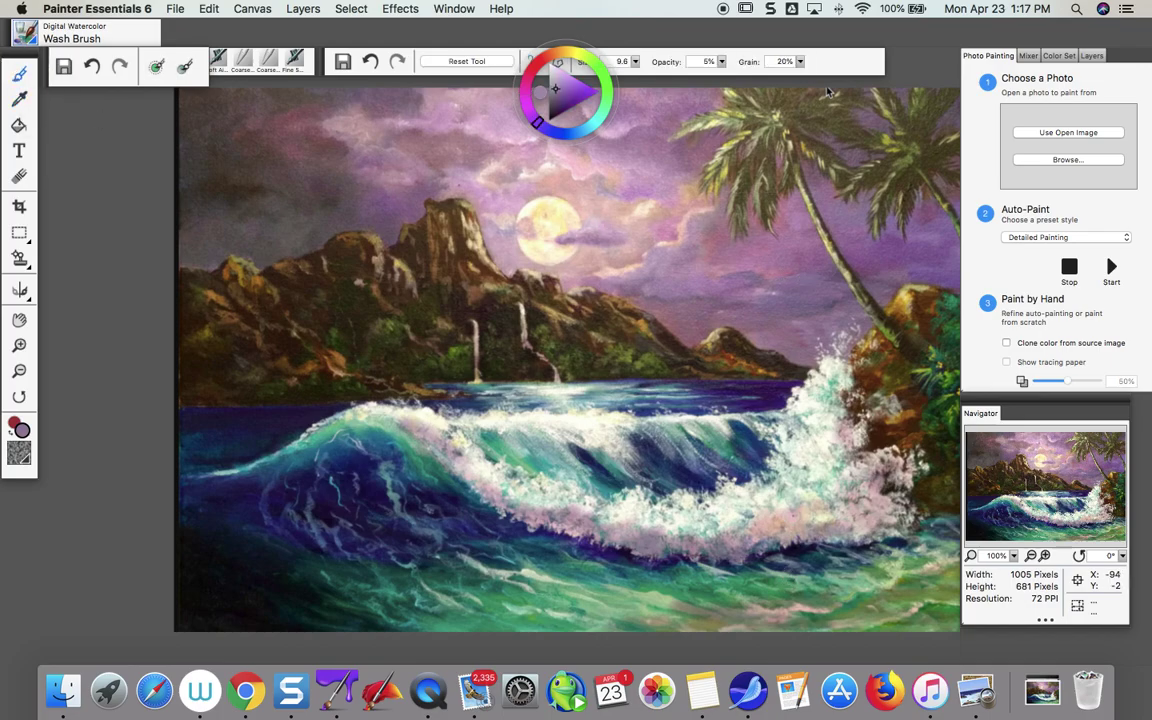
mouse_move(795, 505)
mouse_down()
mouse_move(814, 535)
mouse_move(779, 535)
mouse_move(878, 521)
mouse_up()
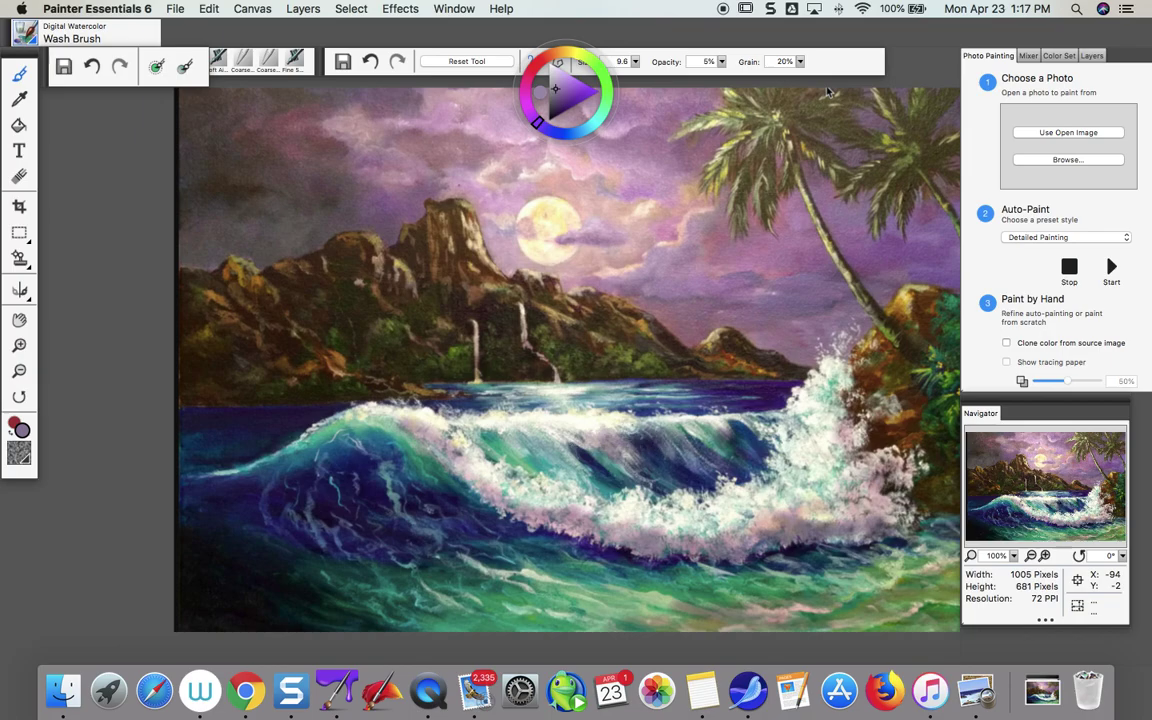
- Add another new layer over the painting
click(30, 35)
click(309, 9)
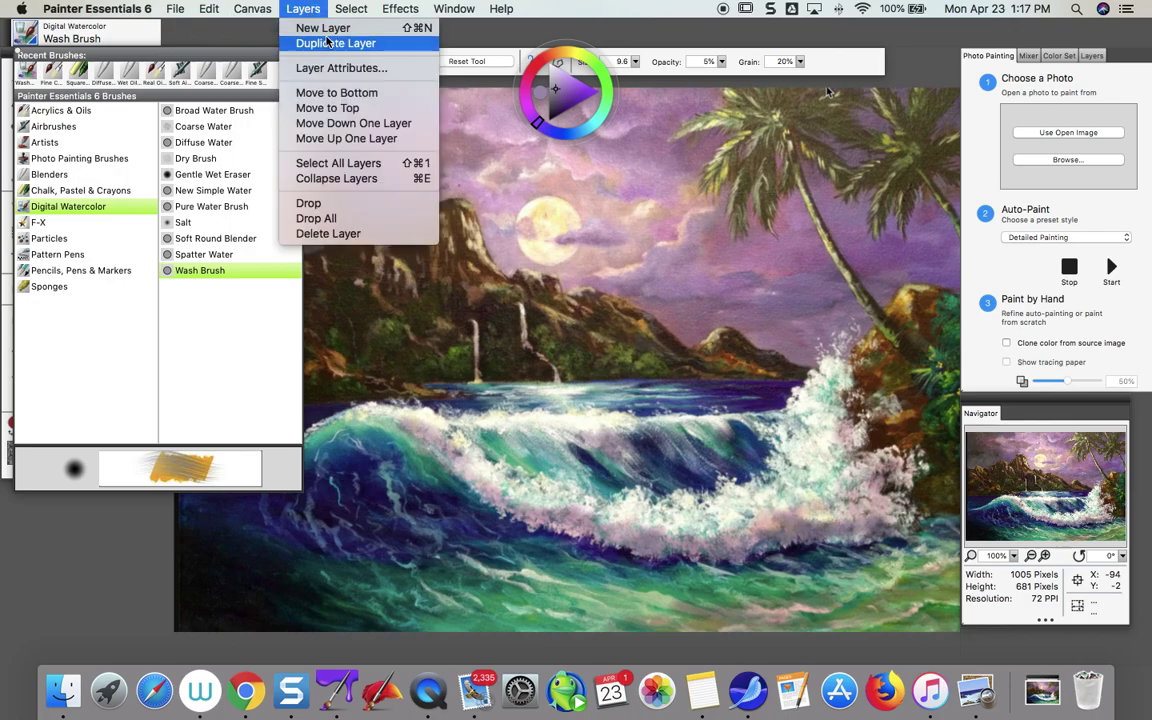
click(305, 28)
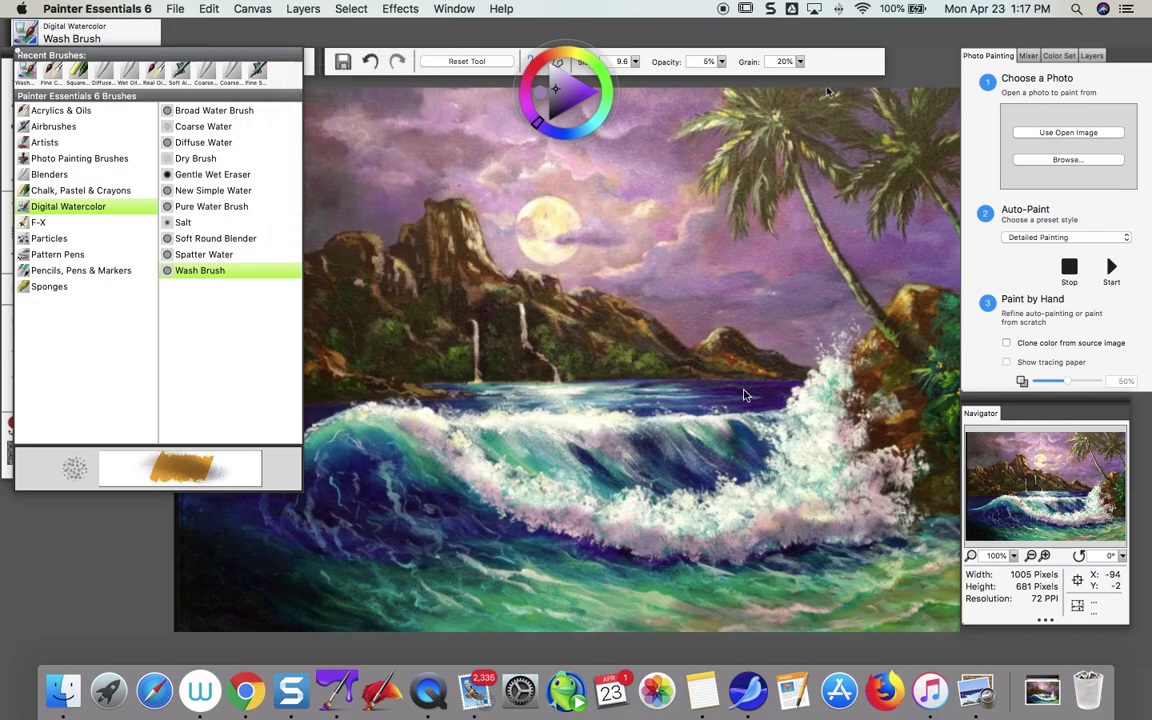
click(652, 420)
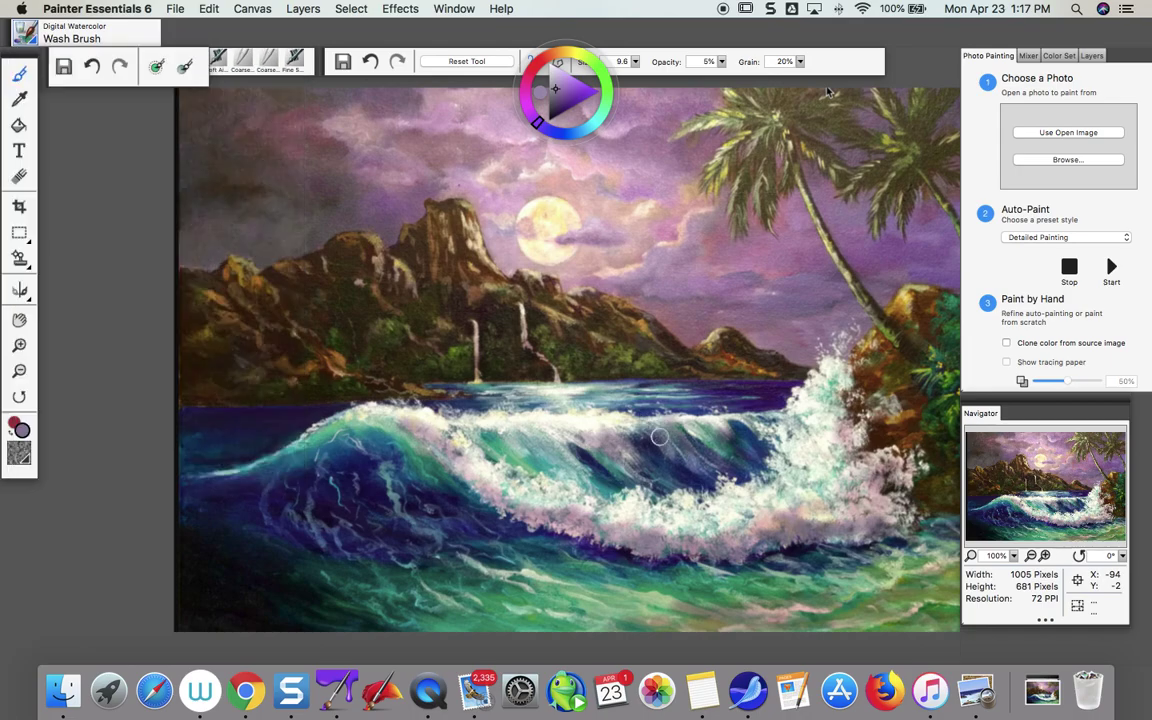
click(18, 80)
- Choose the Acrylics & Oils Fine Camel brush and raise its size from 4.3 to 14.0
click(30, 40)
click(68, 112)
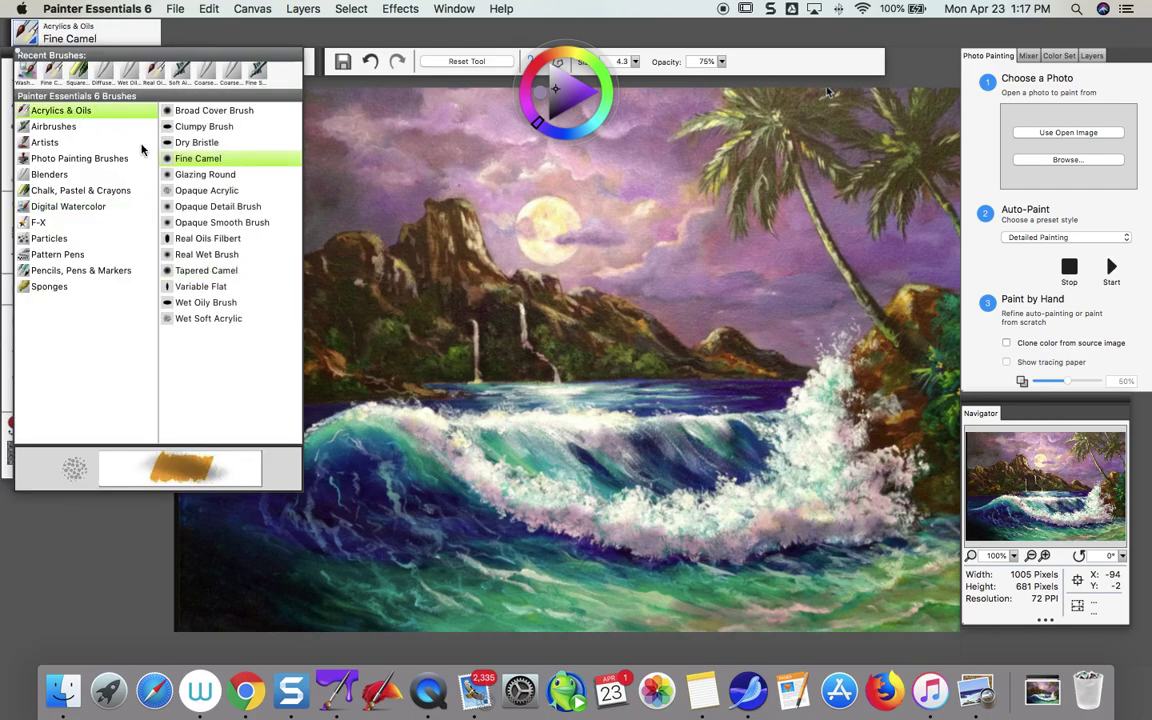
click(643, 429)
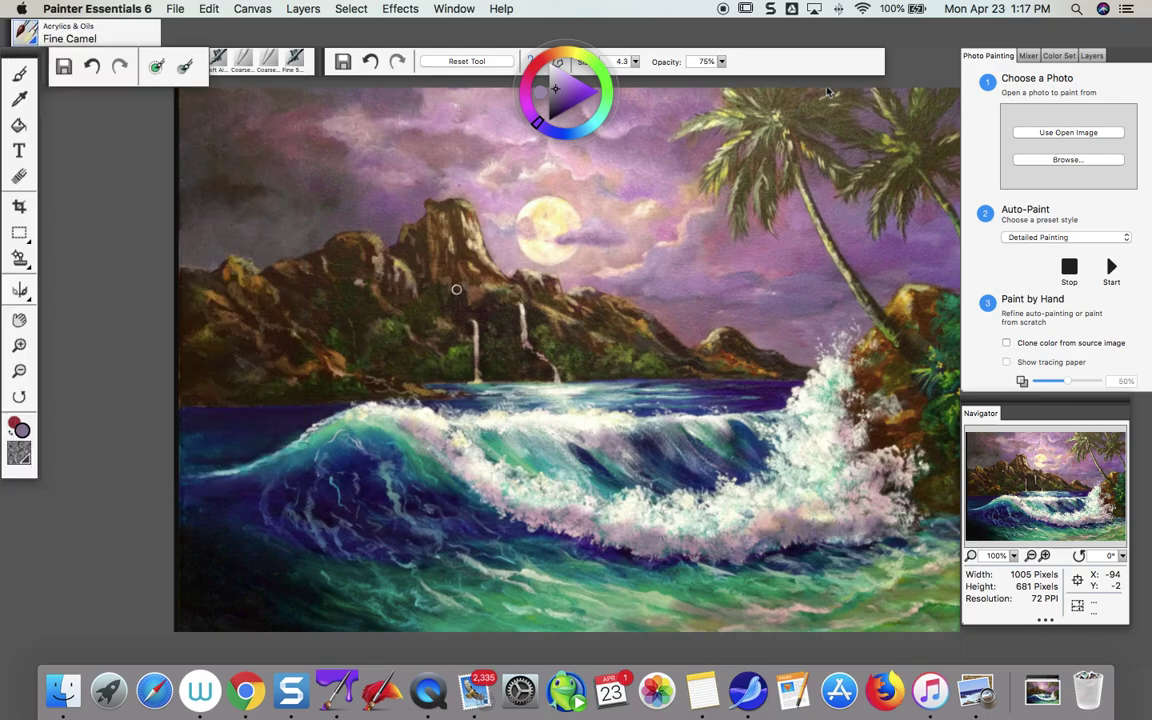
click(621, 70)
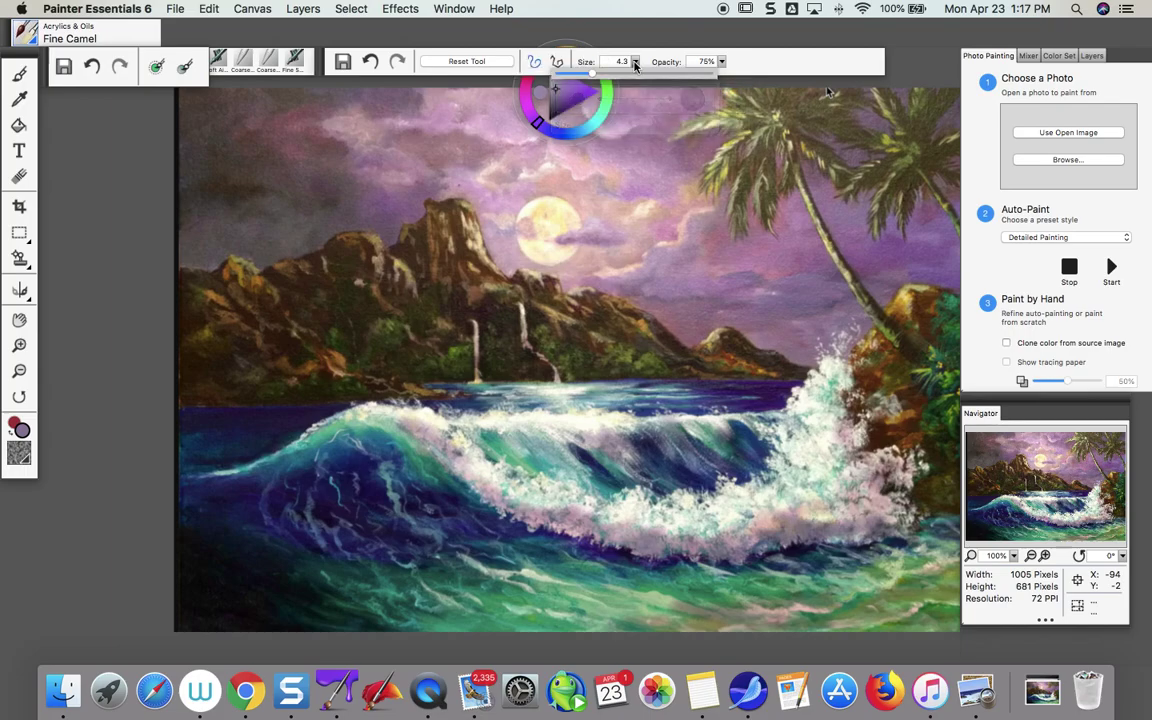
click(621, 74)
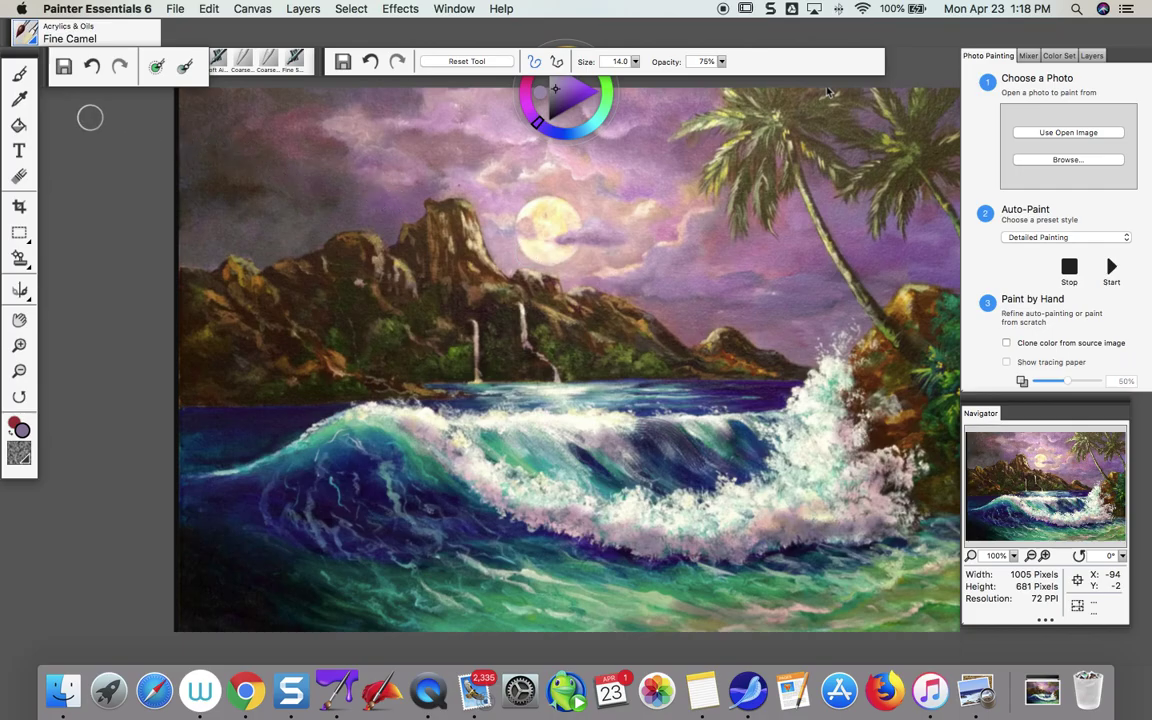
- Sample teal from the wave as the painting colour
scroll(828, 92, up, 10)
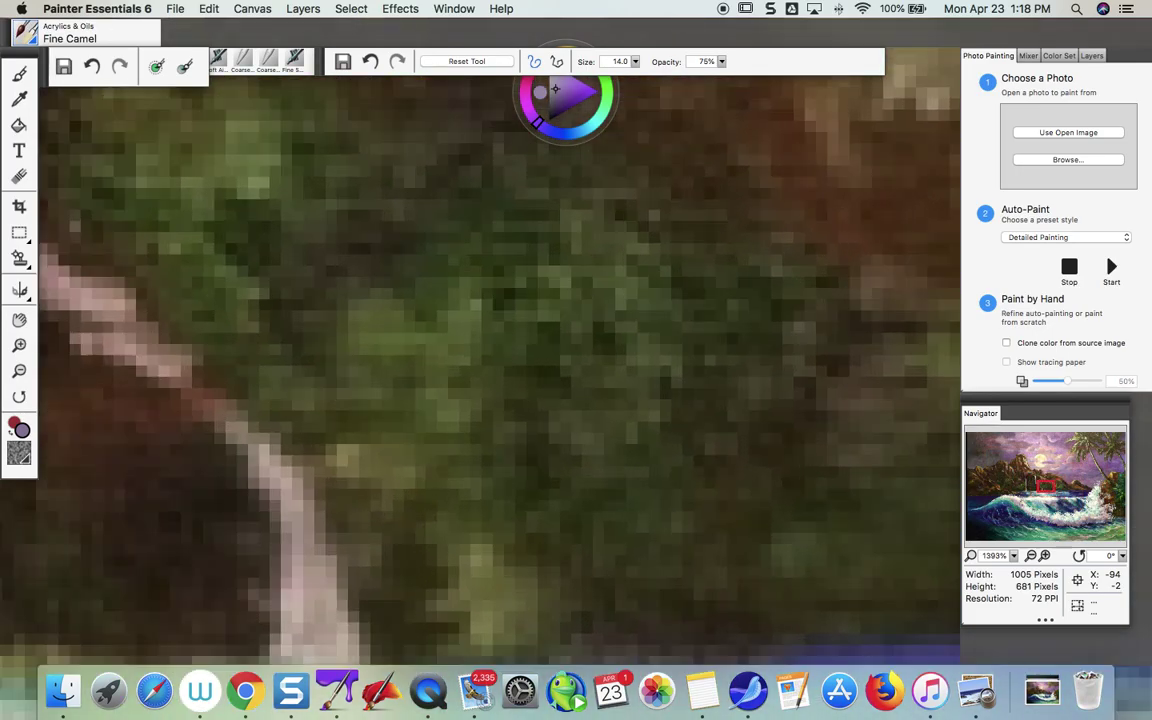
scroll(828, 92, down, 8)
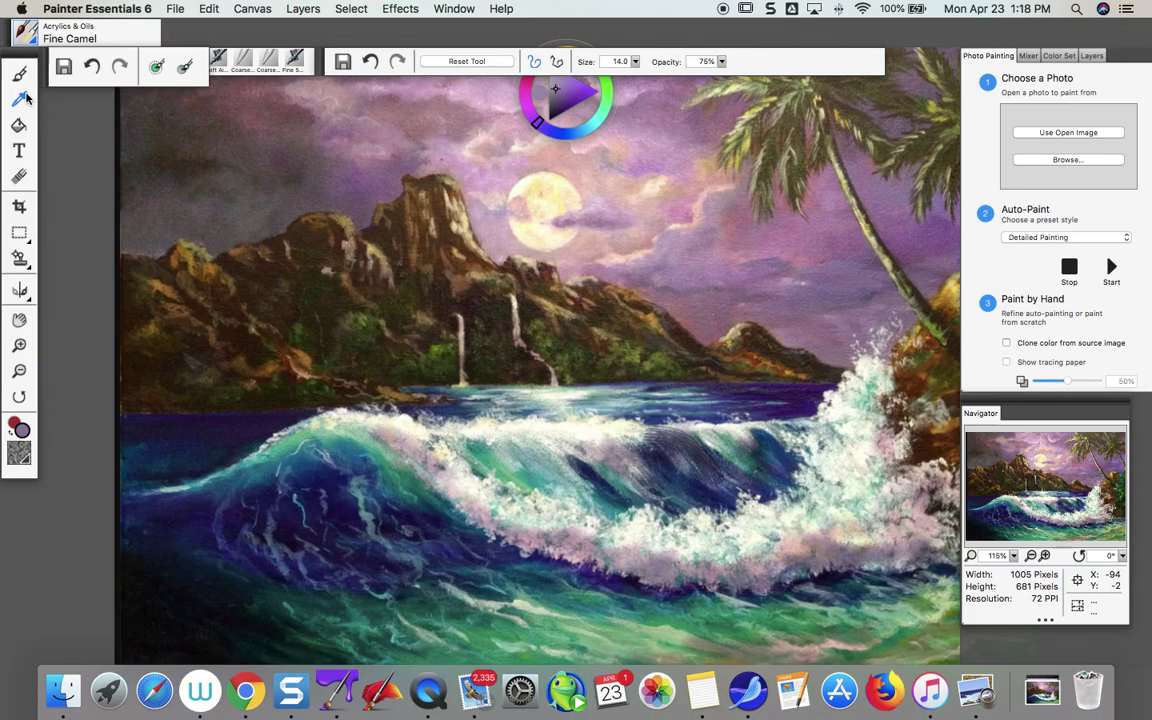
click(19, 98)
click(487, 447)
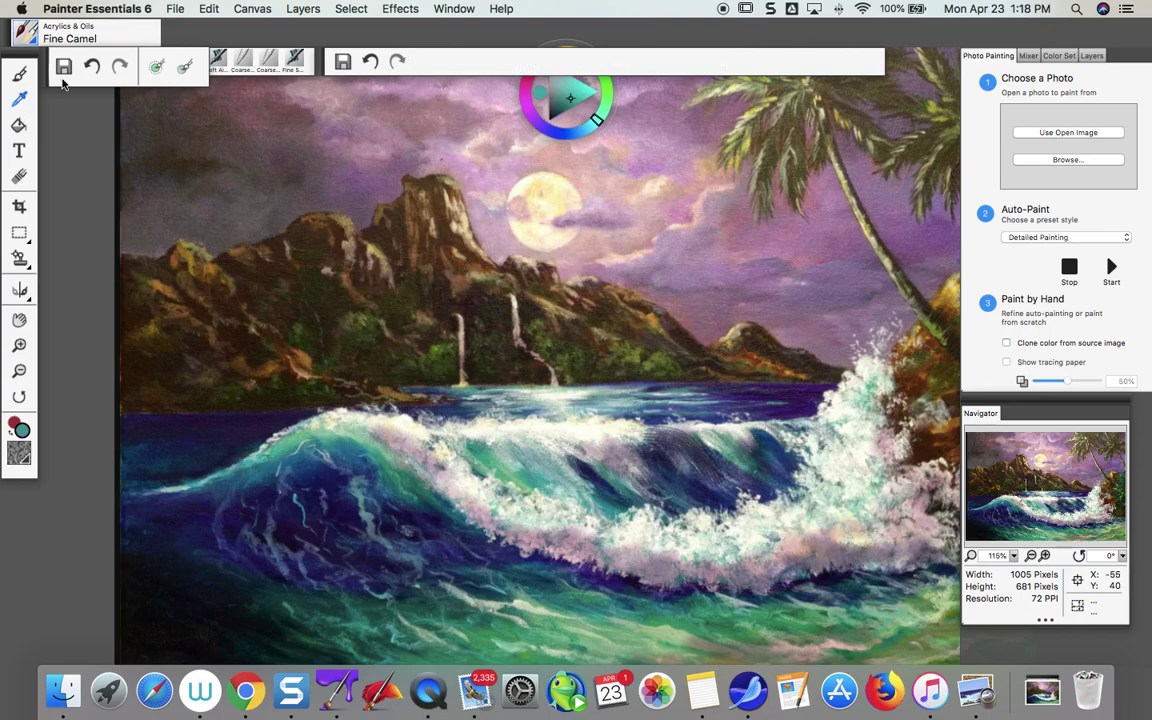
click(19, 73)
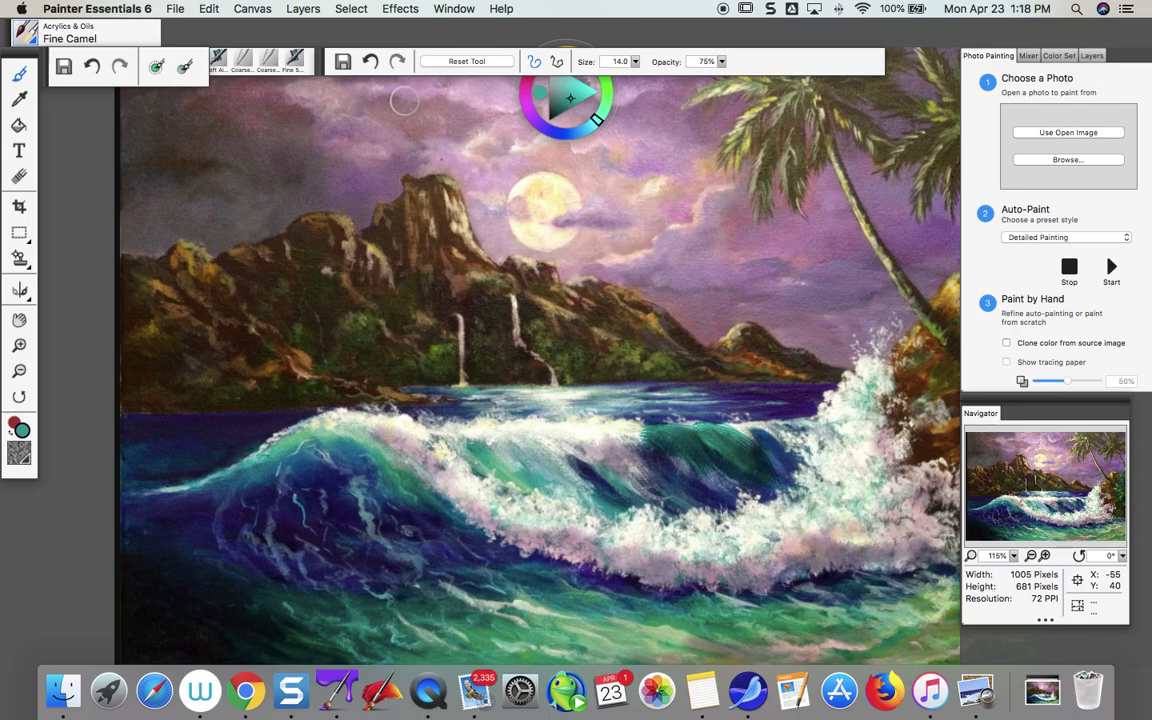
- Shift the colour hue on the wheel to a pale mint green
scroll(548, 232, up, 5)
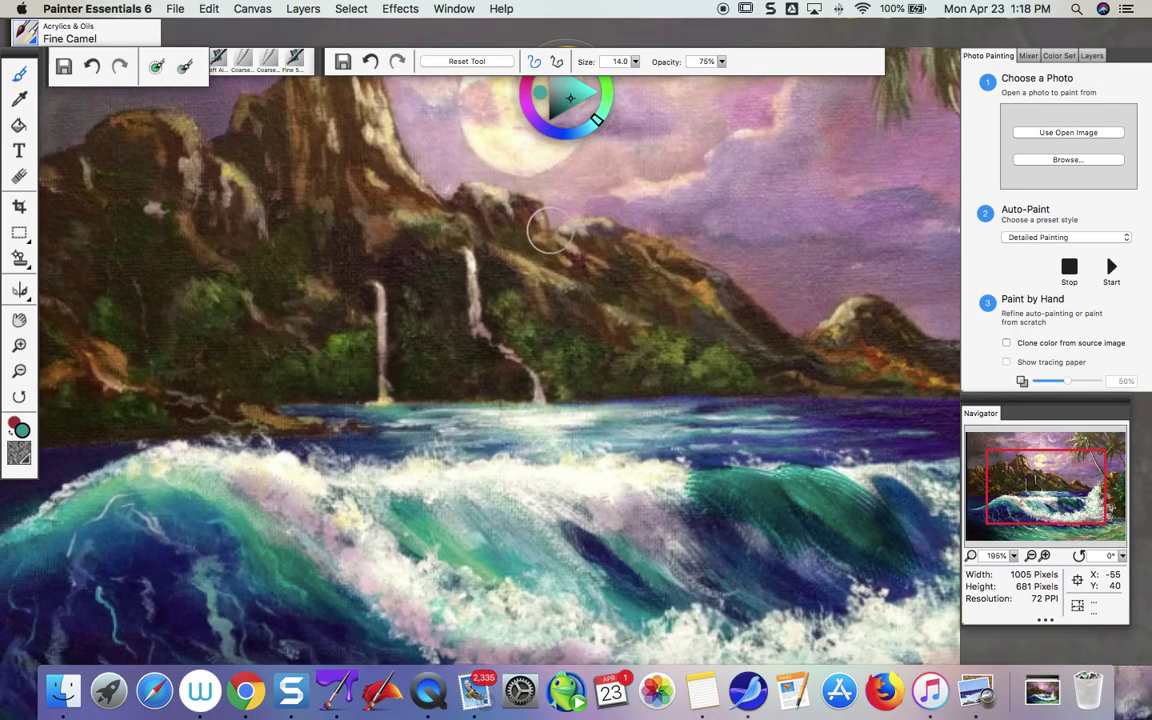
mouse_move(596, 119)
mouse_down()
mouse_move(567, 132)
mouse_move(570, 112)
mouse_move(583, 121)
mouse_up()
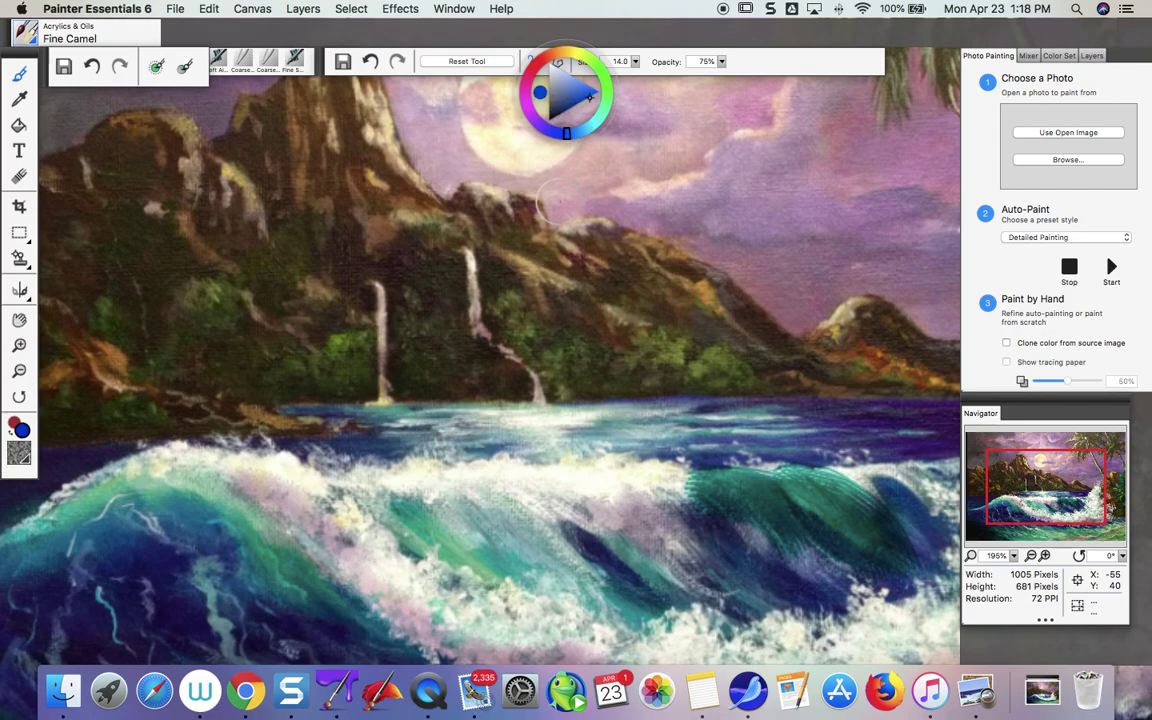
scroll(550, 200, down, 3)
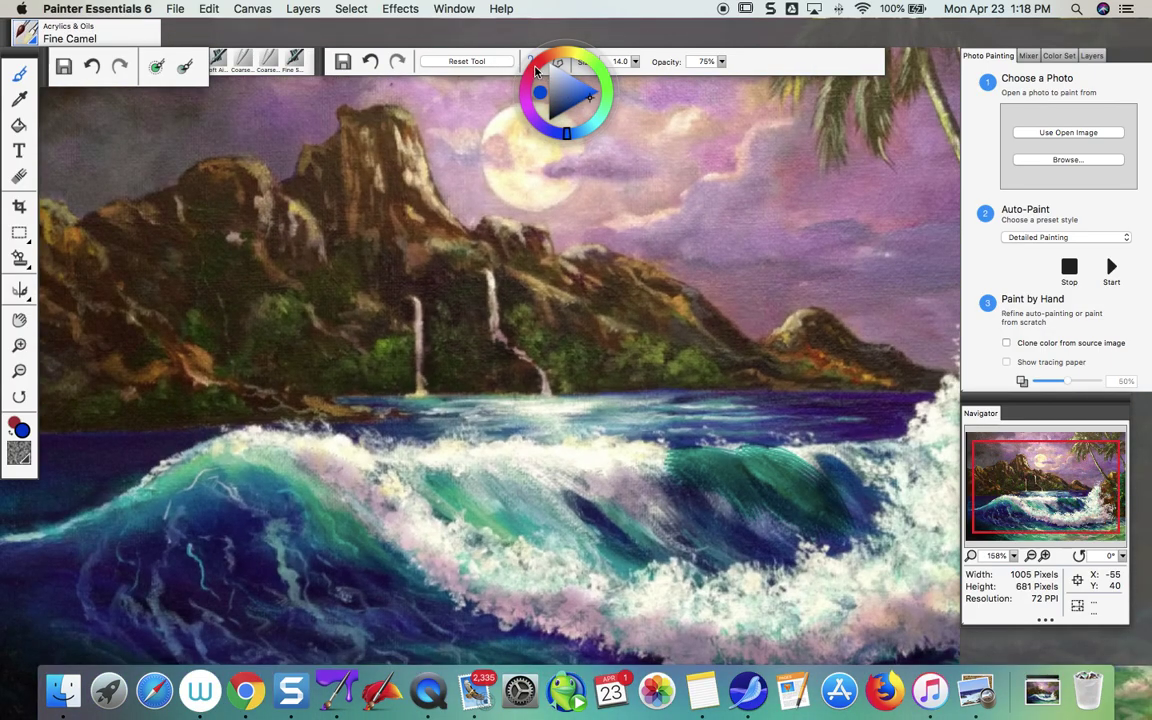
drag(572, 97, 627, 370)
click(660, 372)
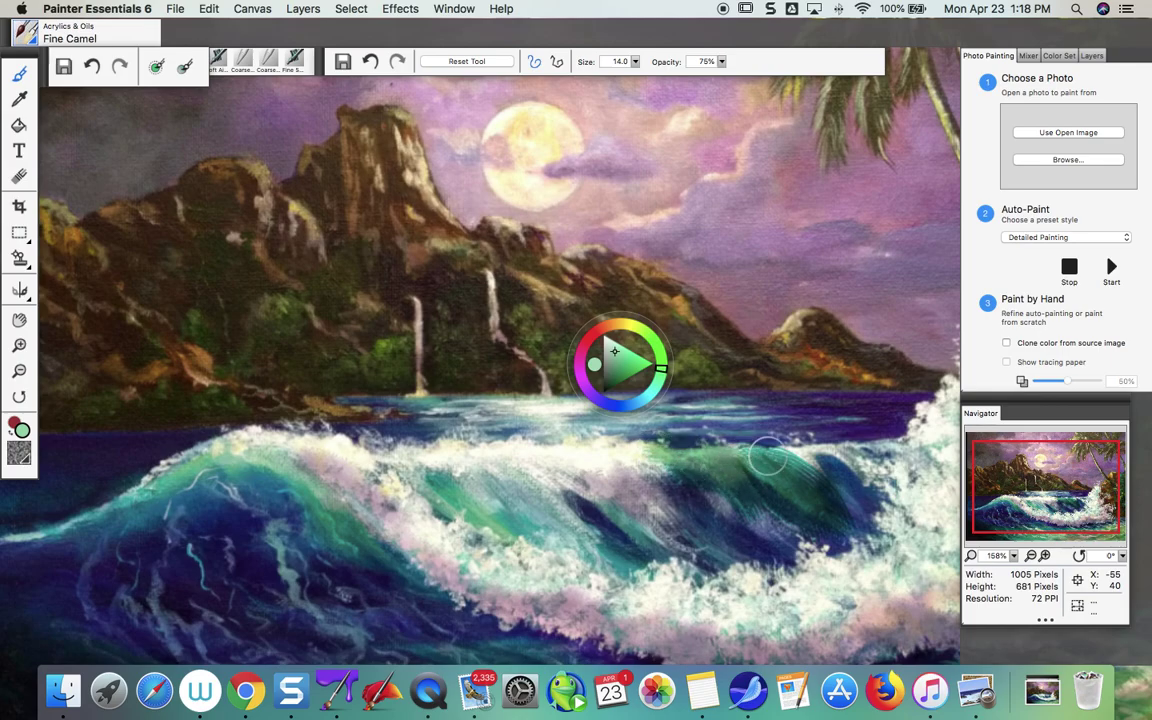
click(634, 61)
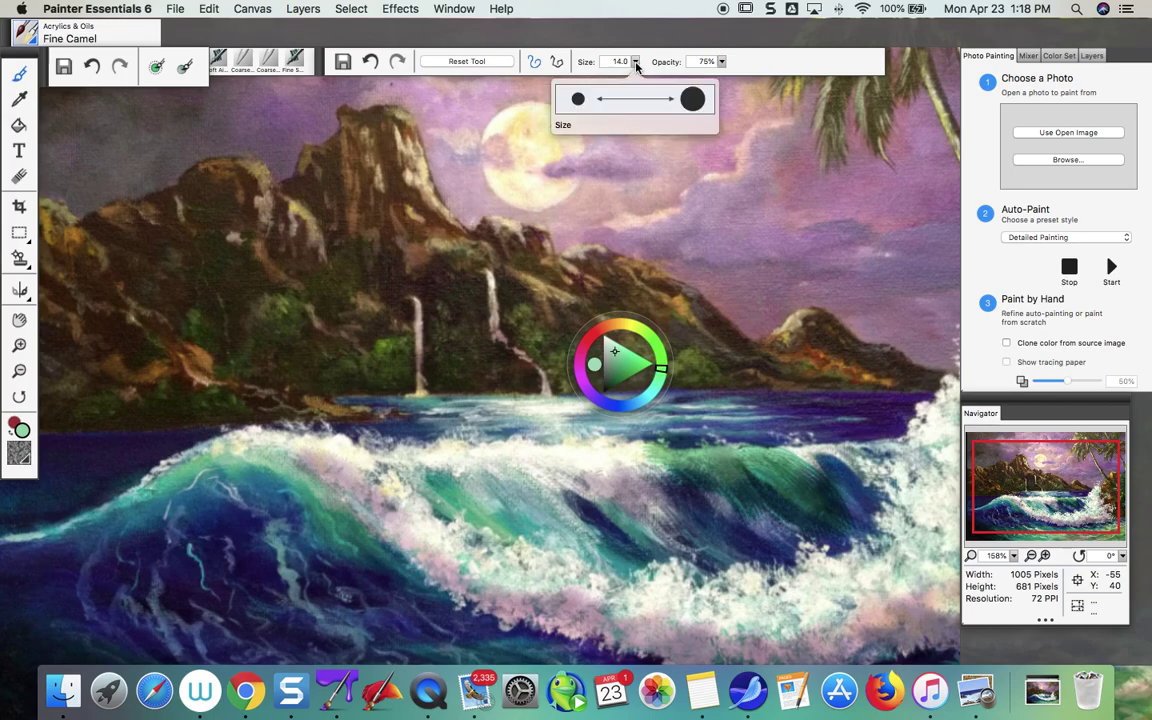
- Glaze a faint stroke along the wave with Real Oils Filbert at size 6.2, 14% opacity
click(33, 38)
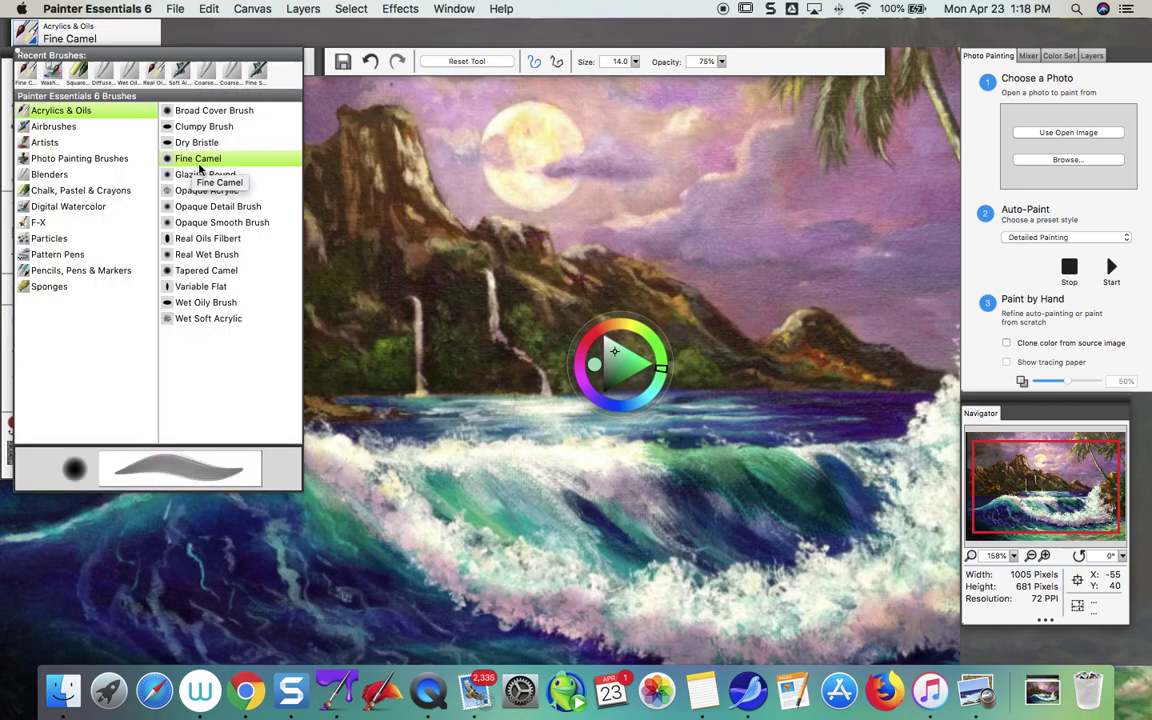
click(237, 240)
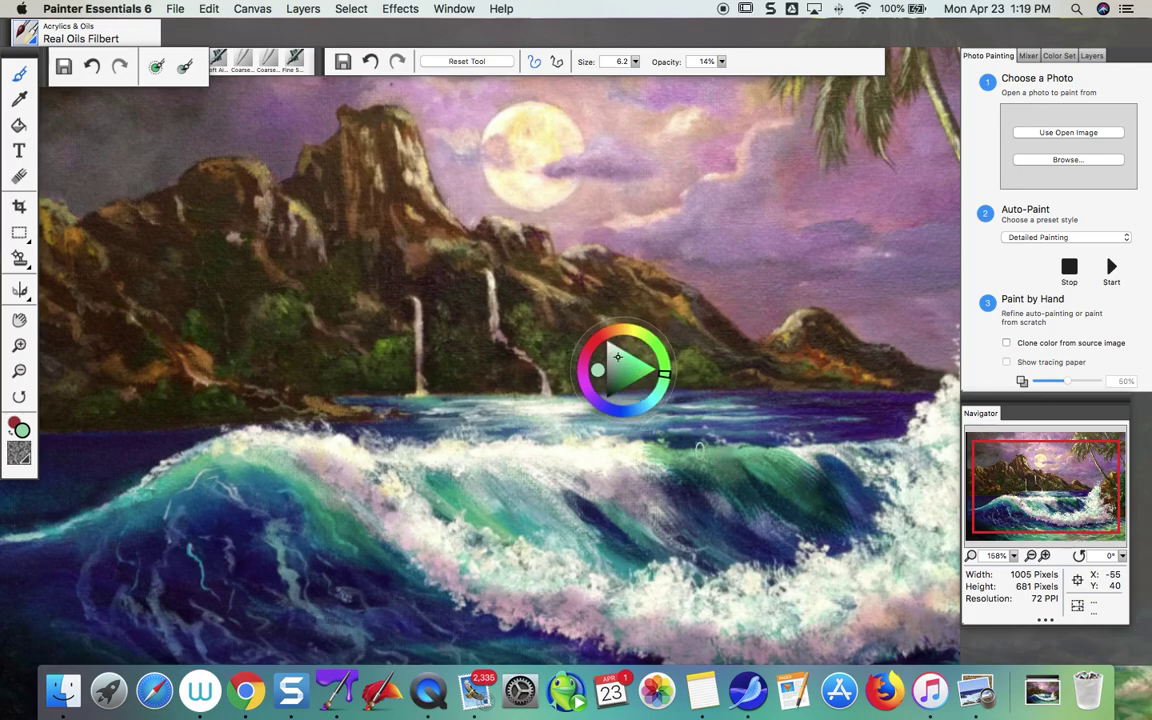
drag(756, 473, 833, 457)
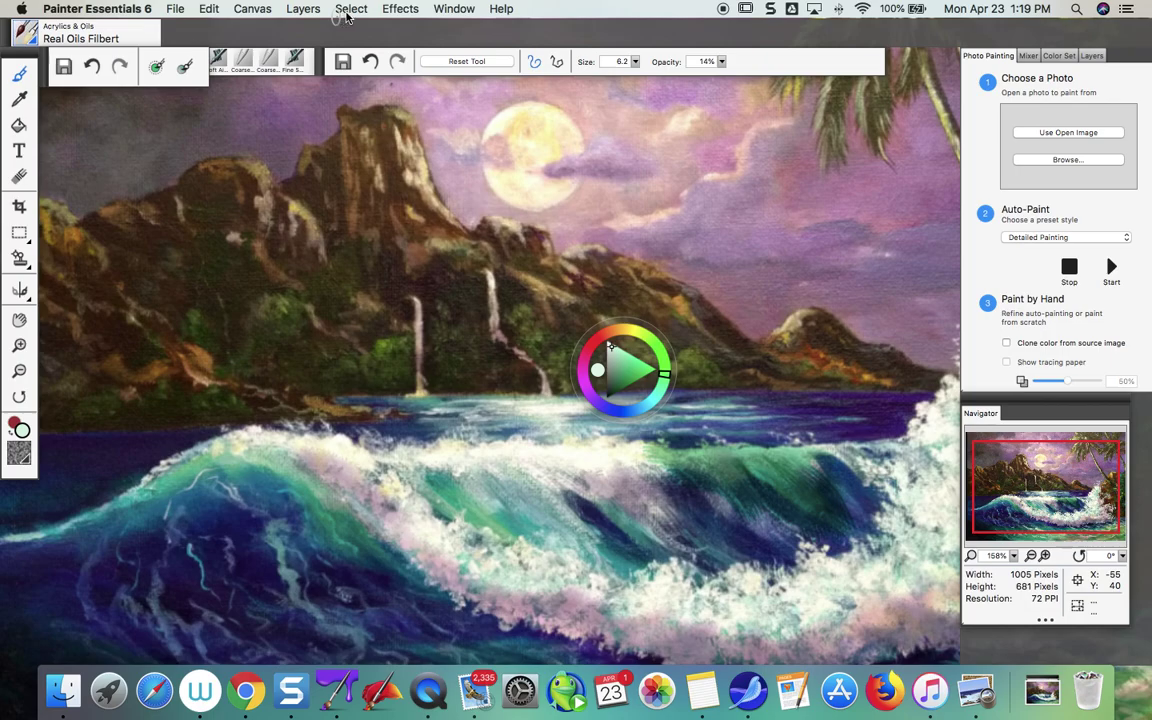
click(303, 9)
click(318, 26)
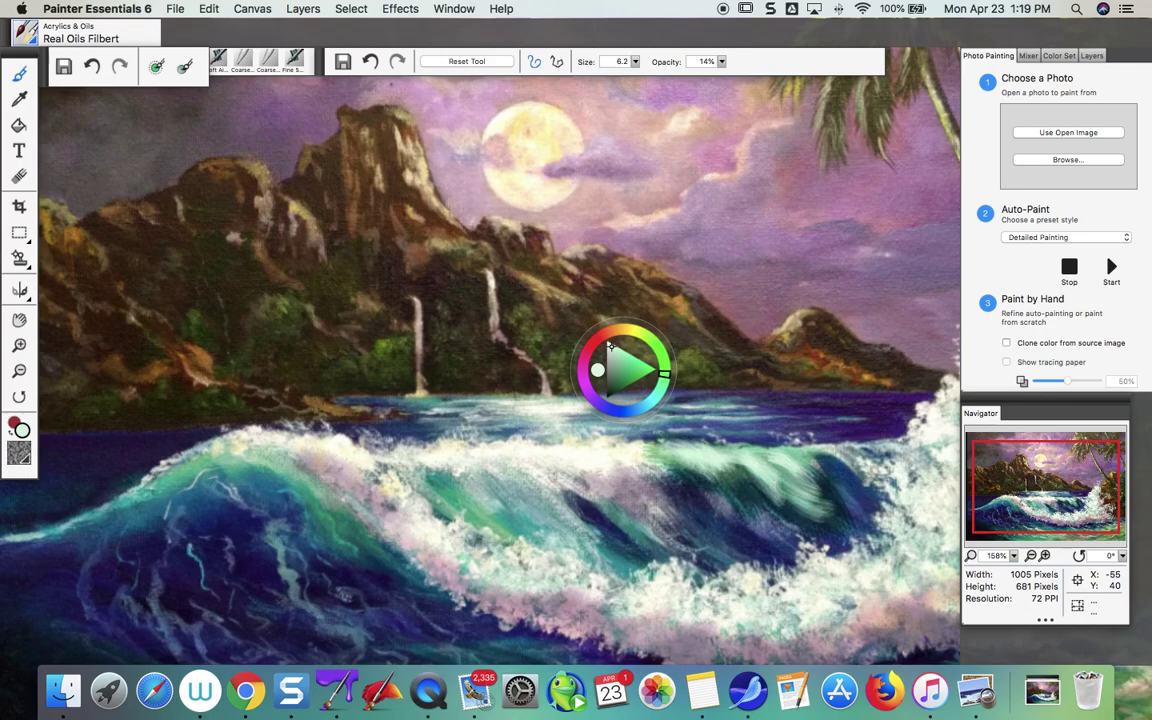
- Fit the painting in view, move the colour wheel aside, and shift the colour from green to teal
key(super+0)
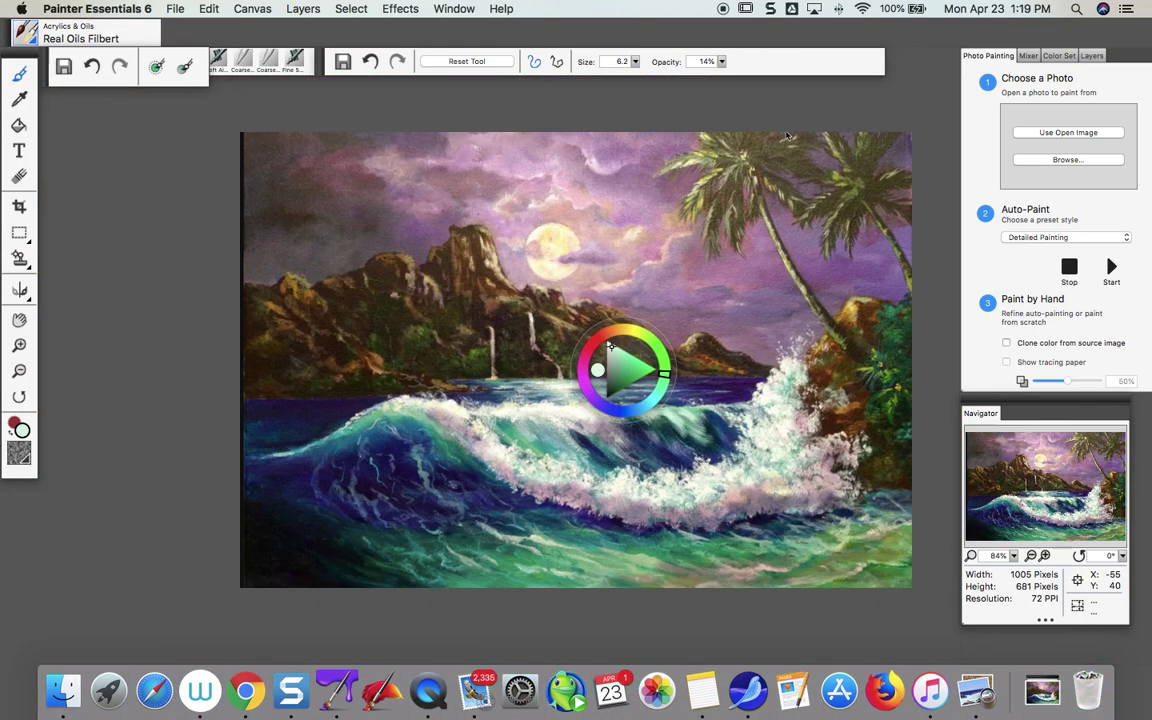
drag(594, 366, 160, 372)
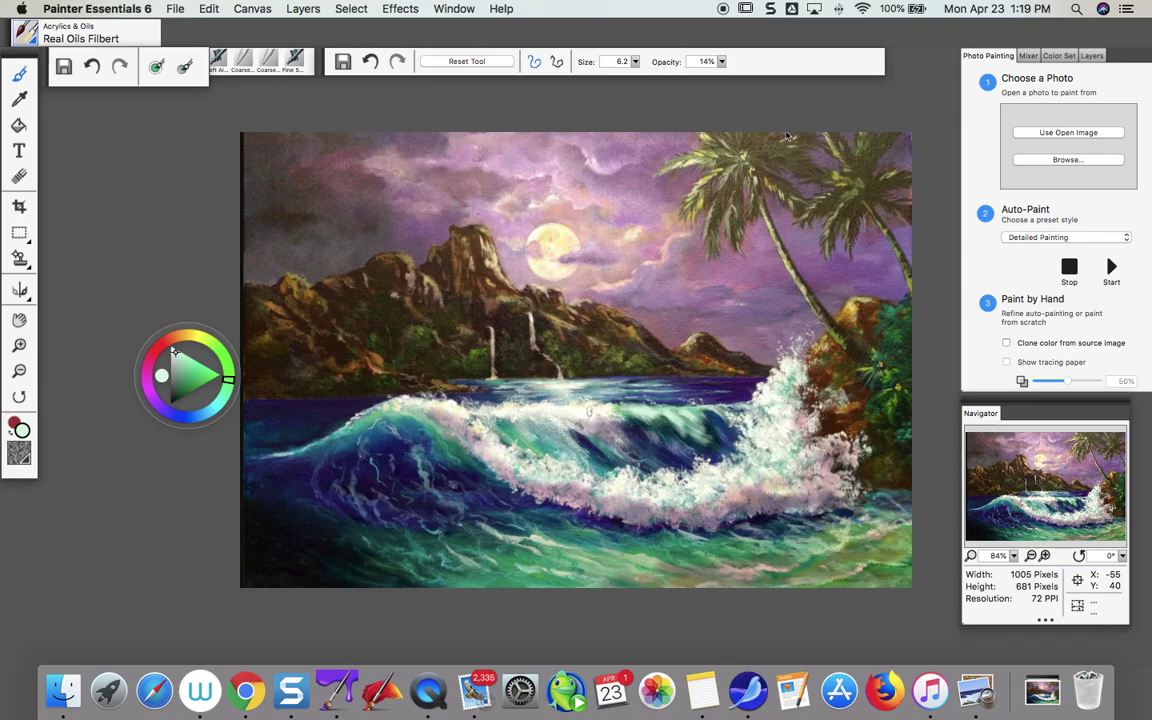
click(213, 376)
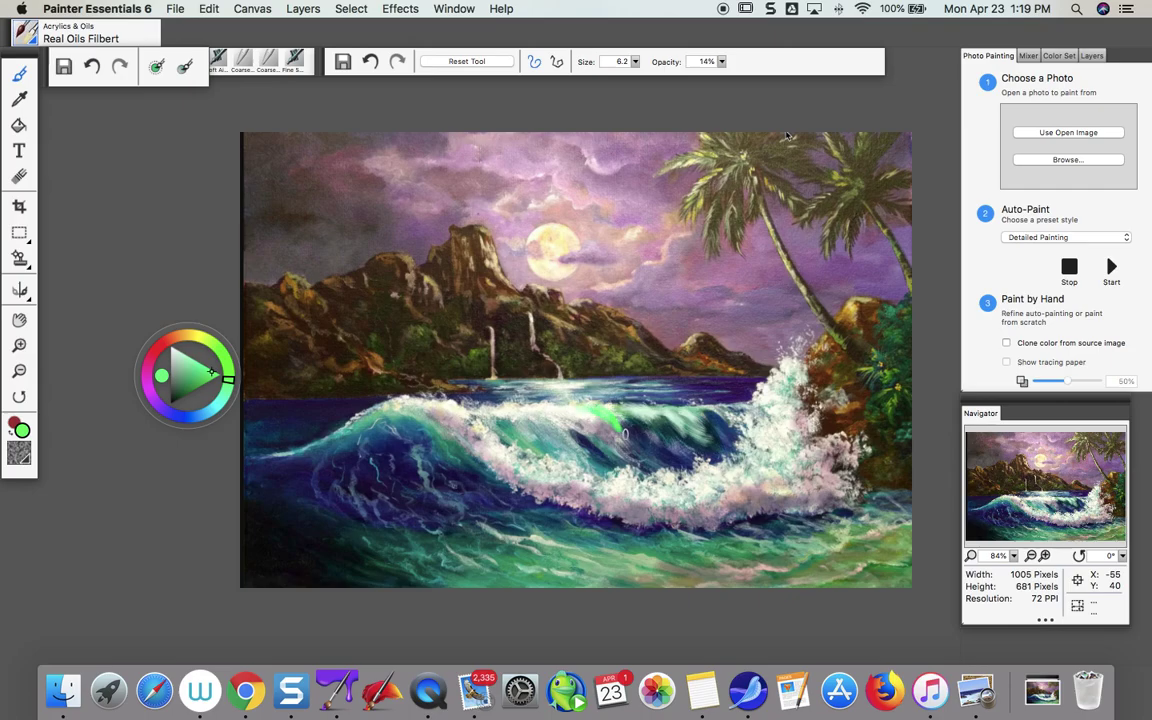
click(182, 389)
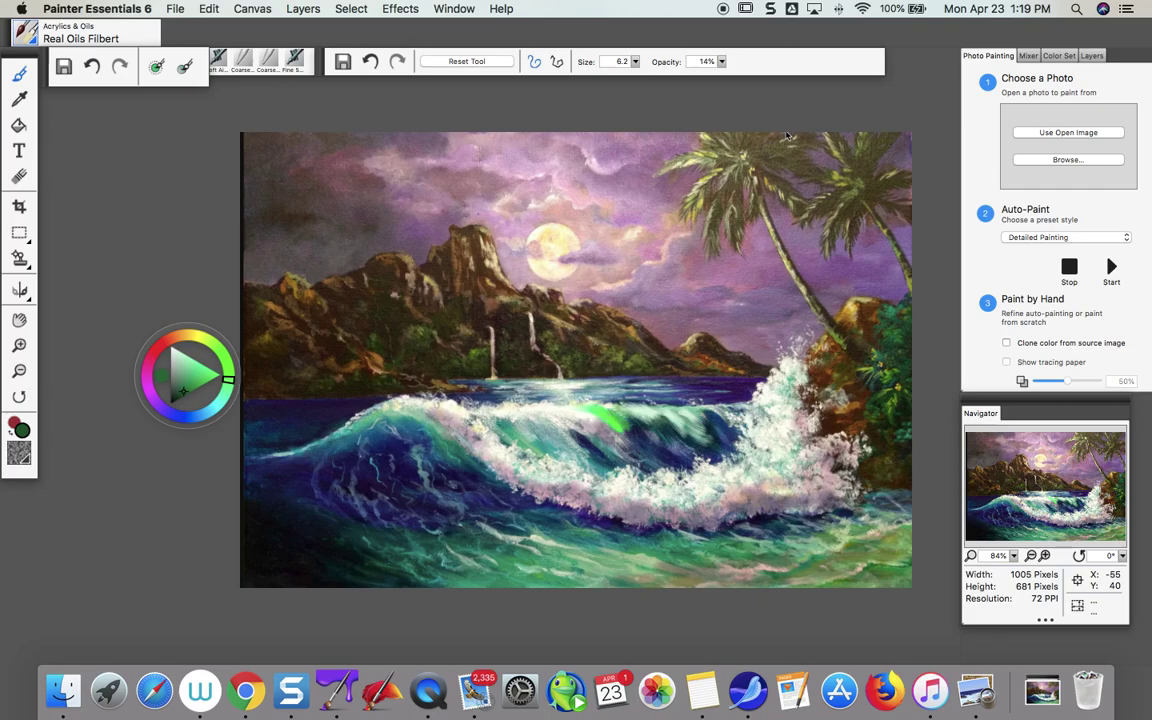
click(195, 413)
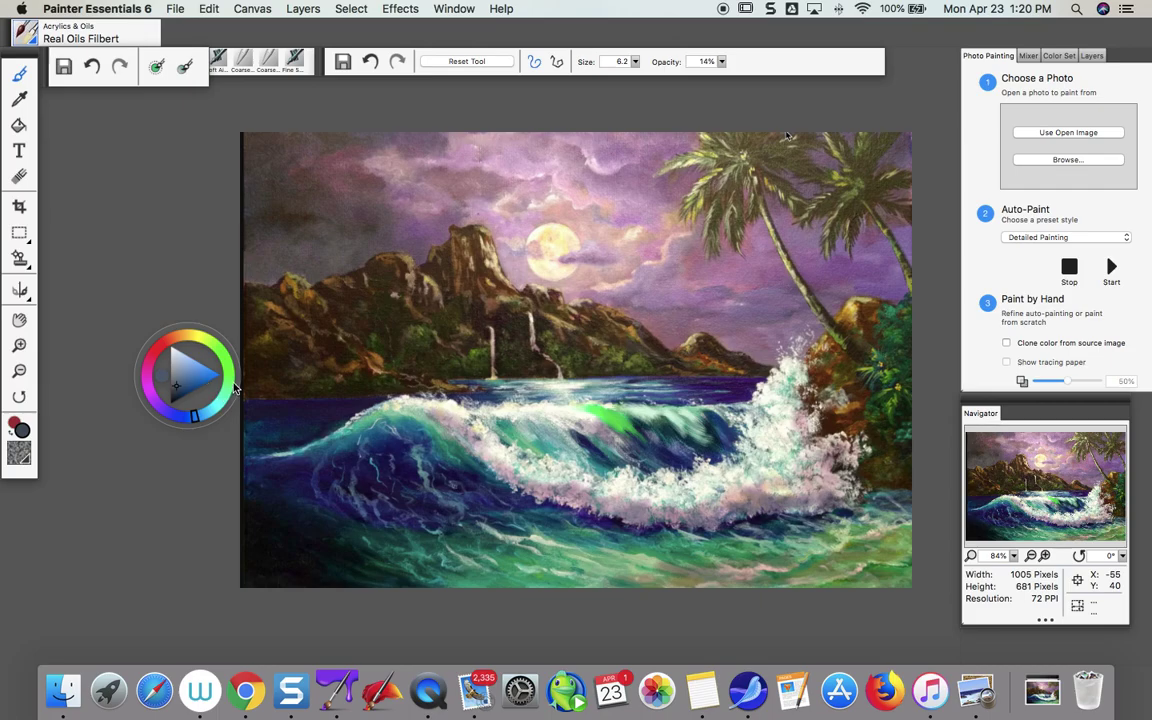
drag(236, 388, 216, 405)
- Try a Wet Oily Brush smear on the green streak, then undo it
click(33, 43)
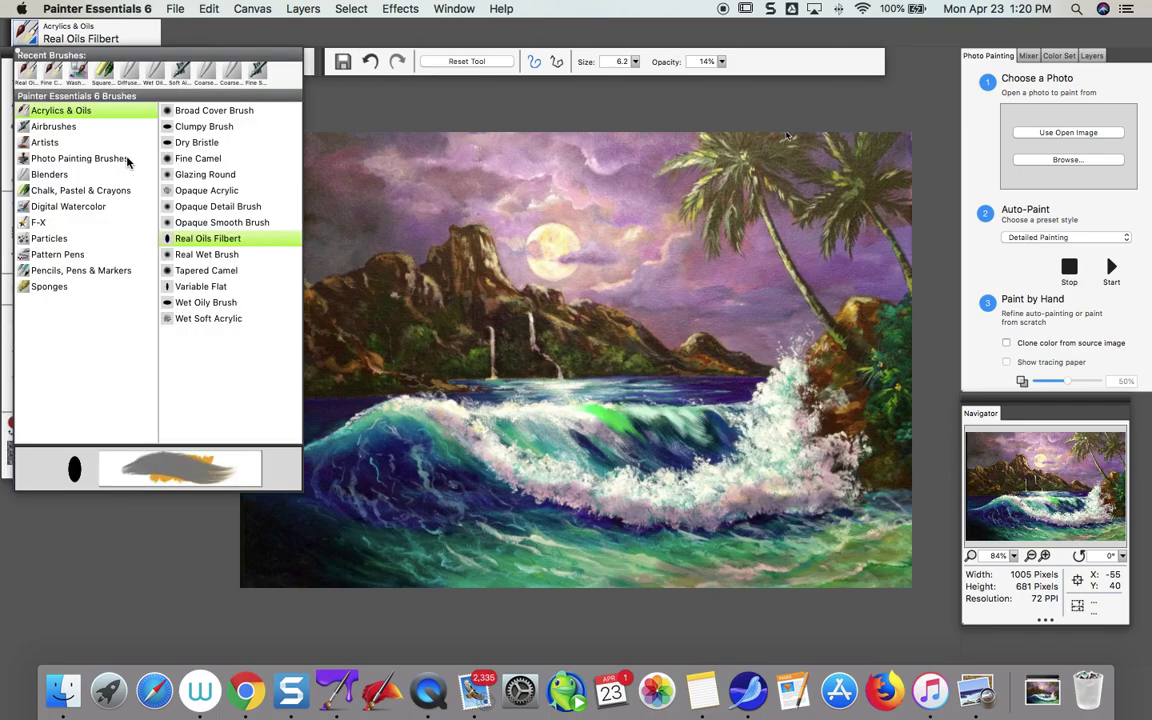
click(204, 303)
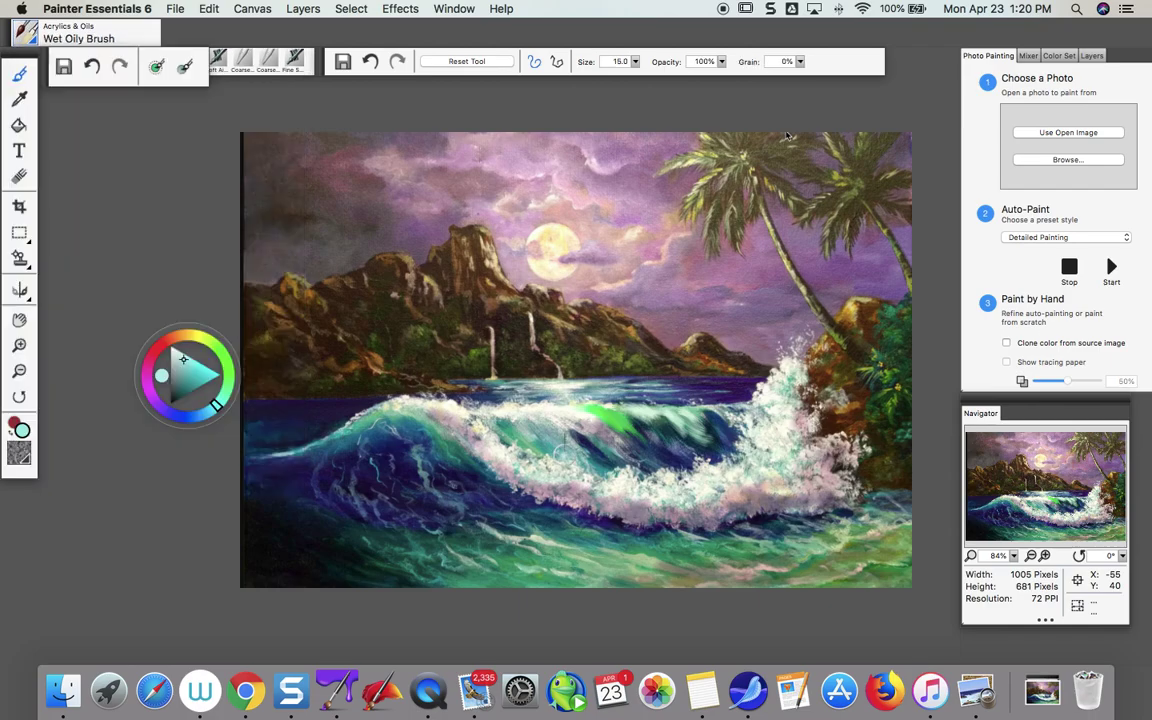
drag(601, 404, 628, 430)
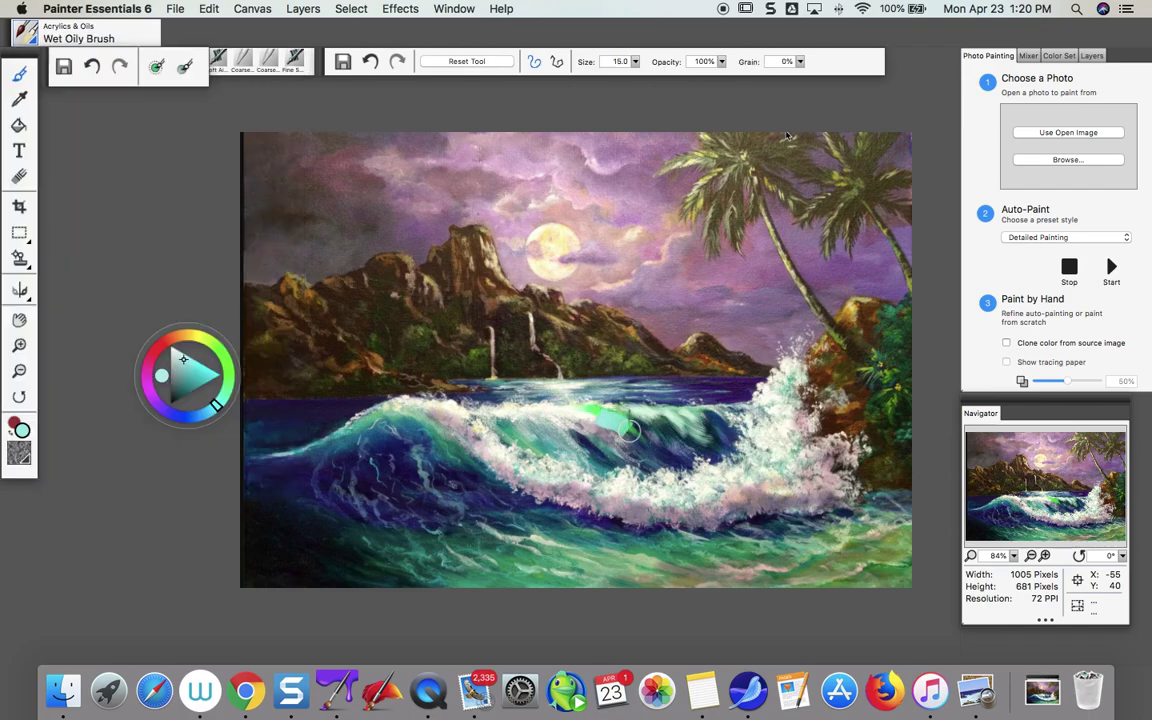
key(super+z)
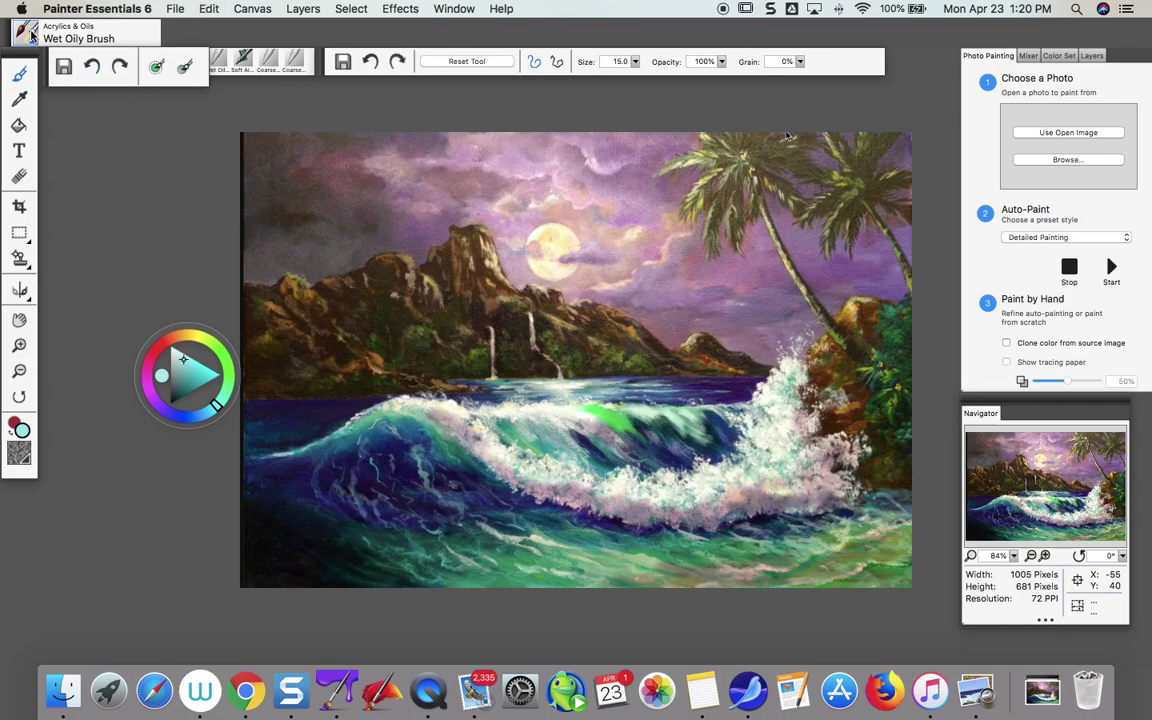
- Paint a pale cyan blob over the green streak with the Tapered Camel brush
click(31, 35)
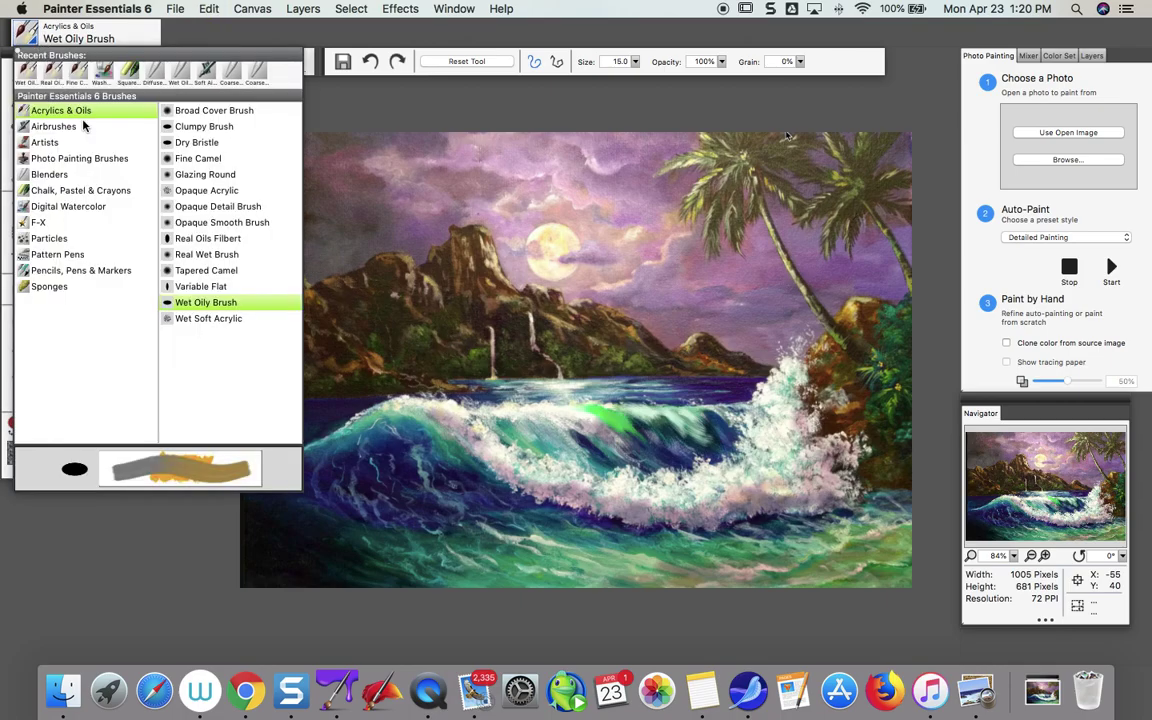
click(207, 276)
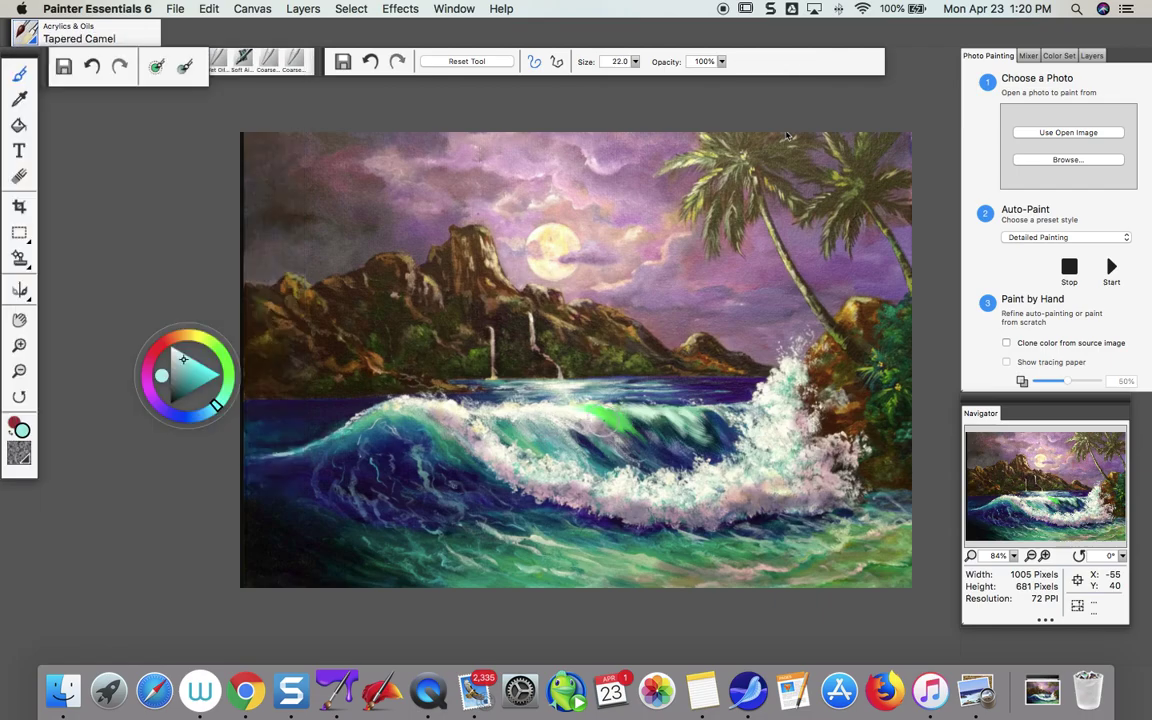
drag(598, 418, 638, 432)
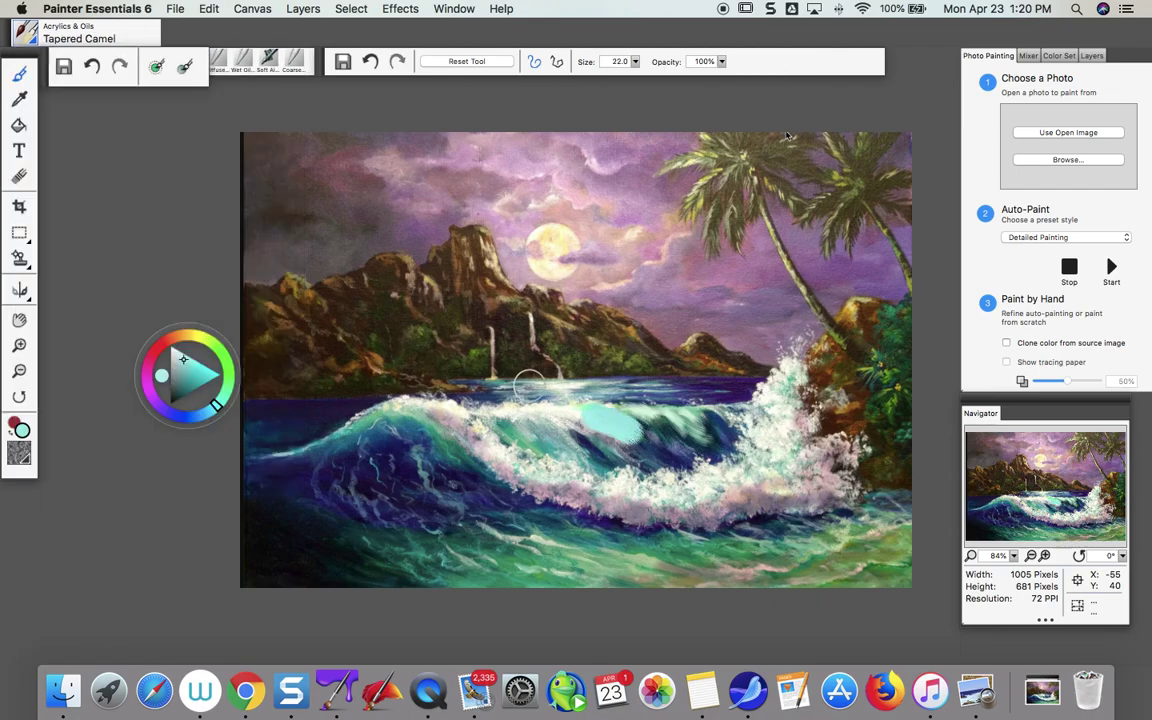
- Undo the cyan blob and dab pale cyan on the streak with the Fine Camel brush
key(super+z)
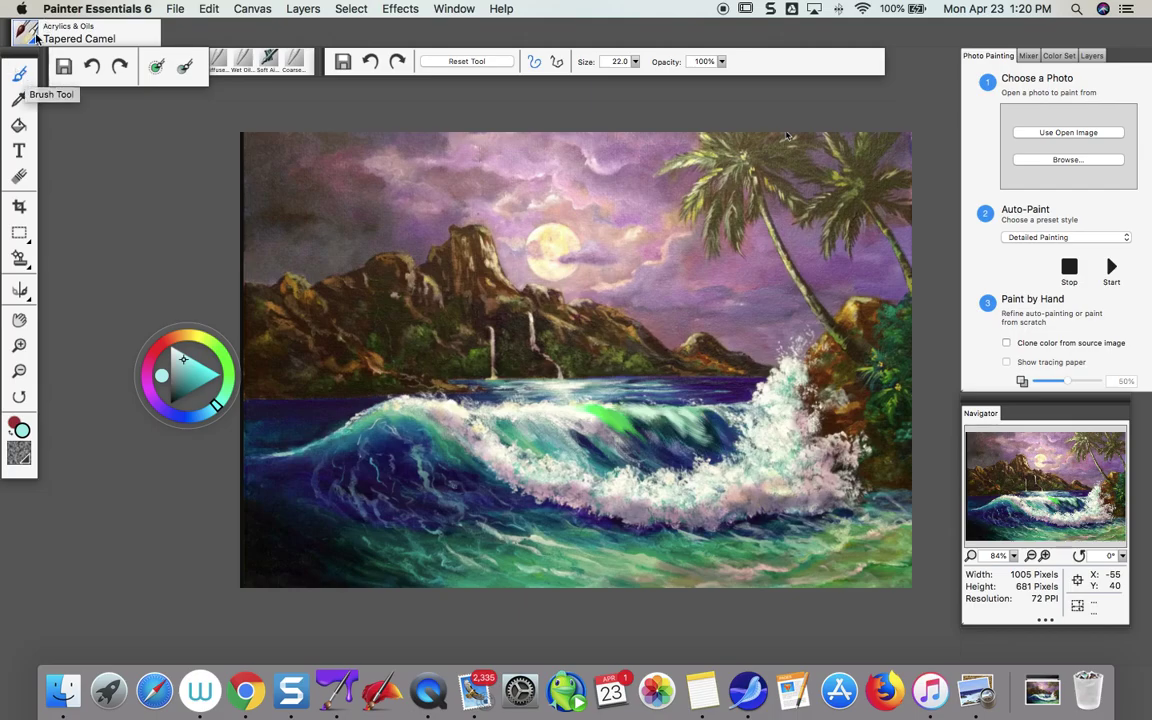
click(36, 38)
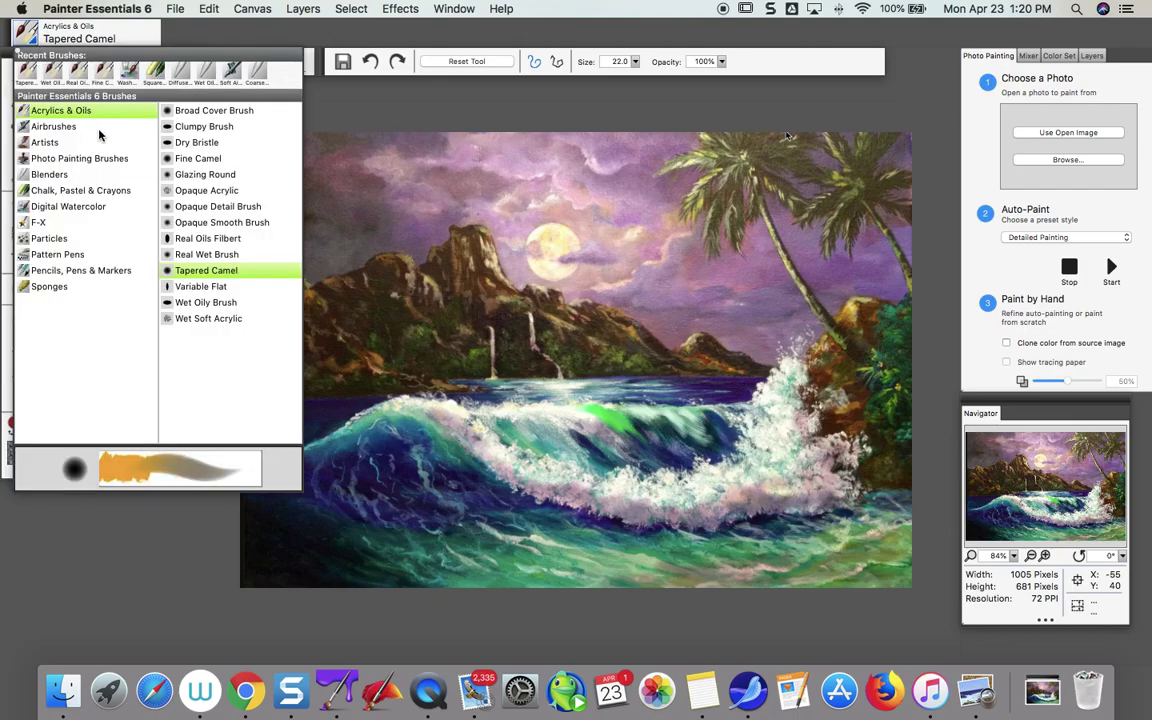
click(196, 159)
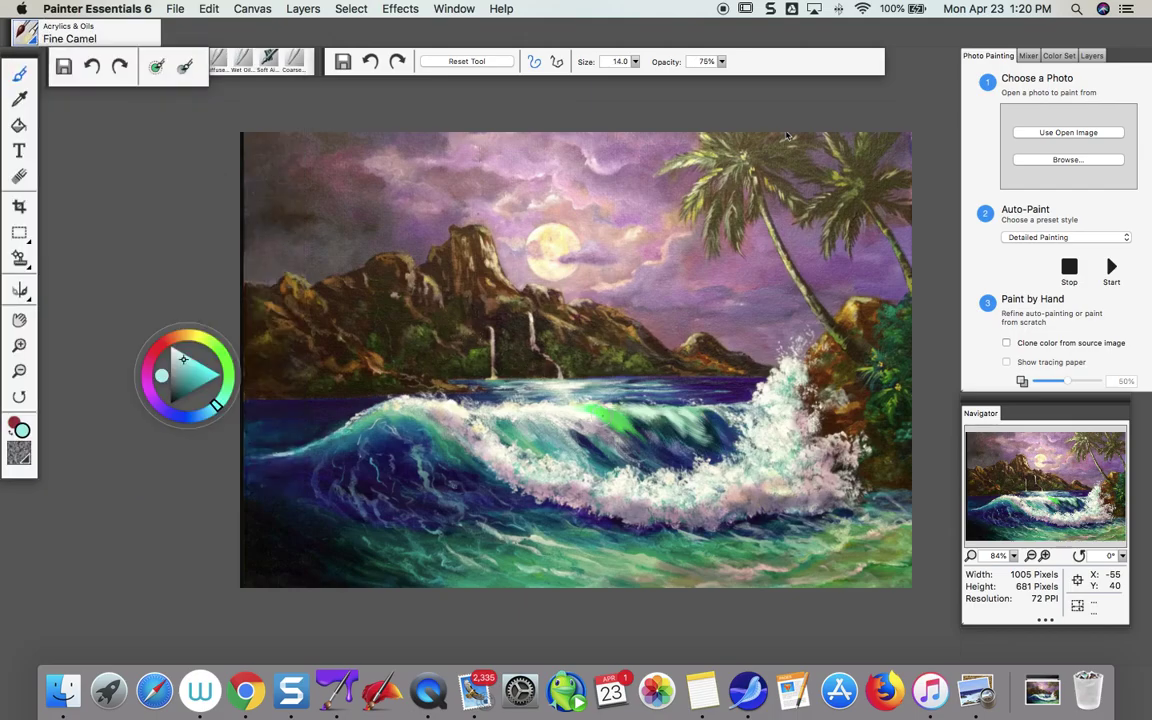
mouse_move(555, 408)
mouse_down()
mouse_move(586, 408)
mouse_move(566, 410)
mouse_up()
- Zoom in, set Fine Camel size to 4.6, and add a small stroke on the lower wave
key(super+plus)
key(super+plus)
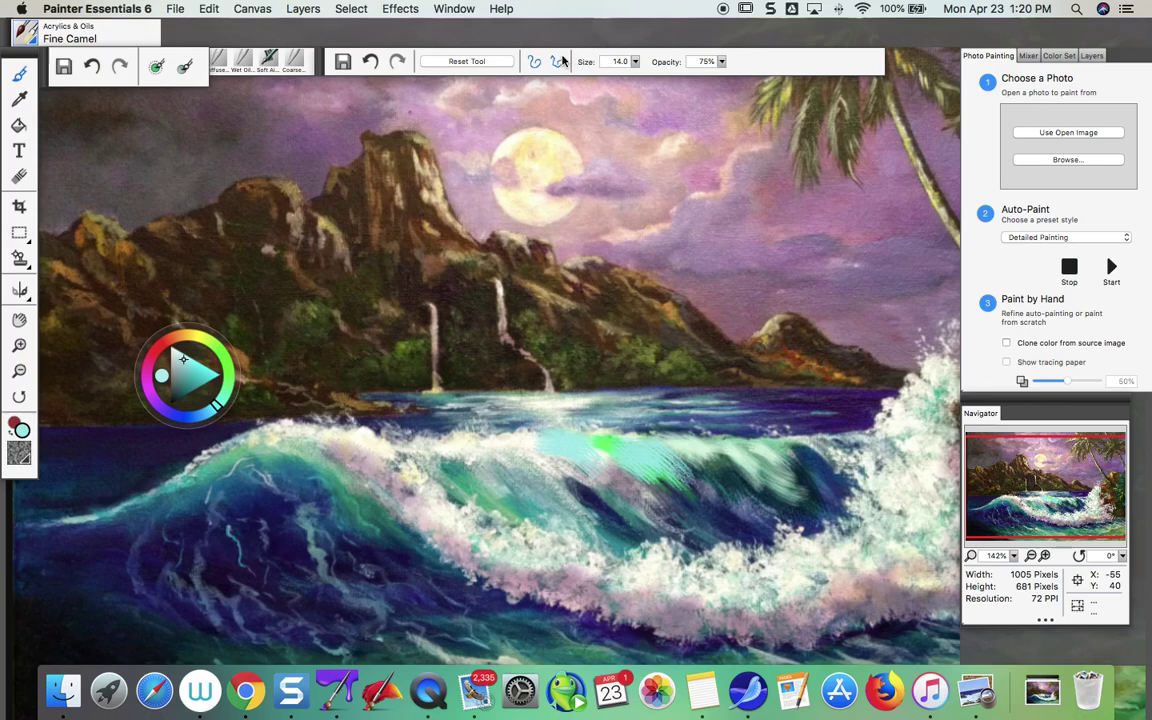
click(634, 62)
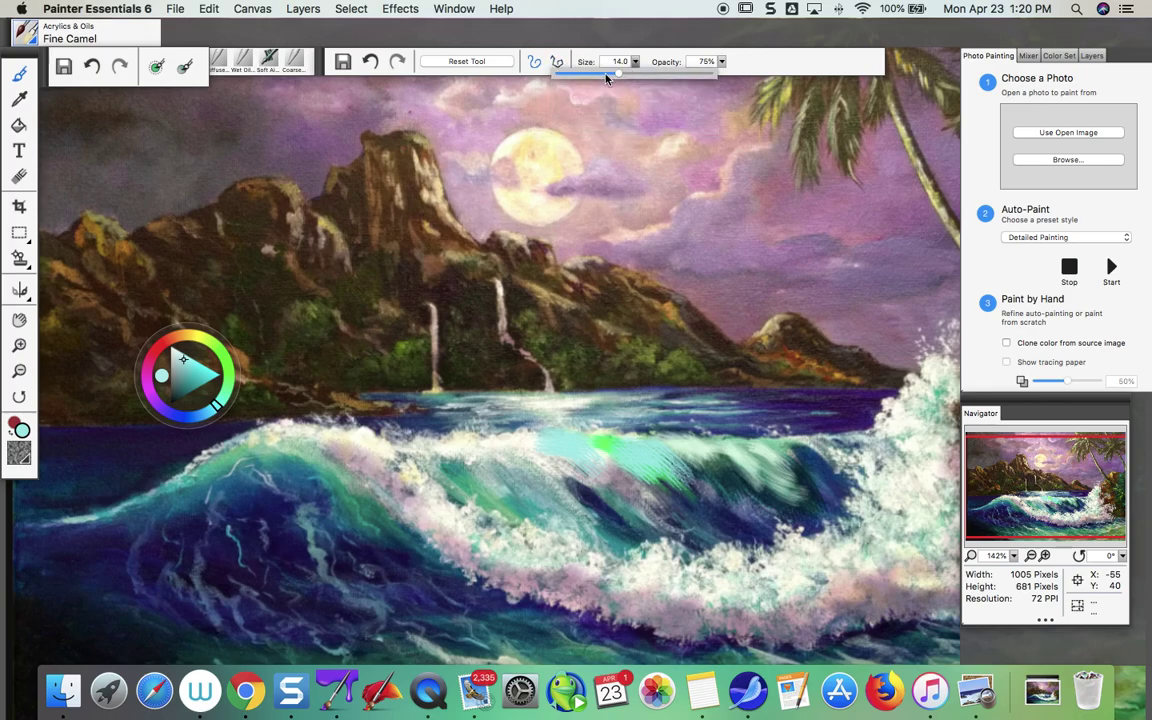
click(540, 404)
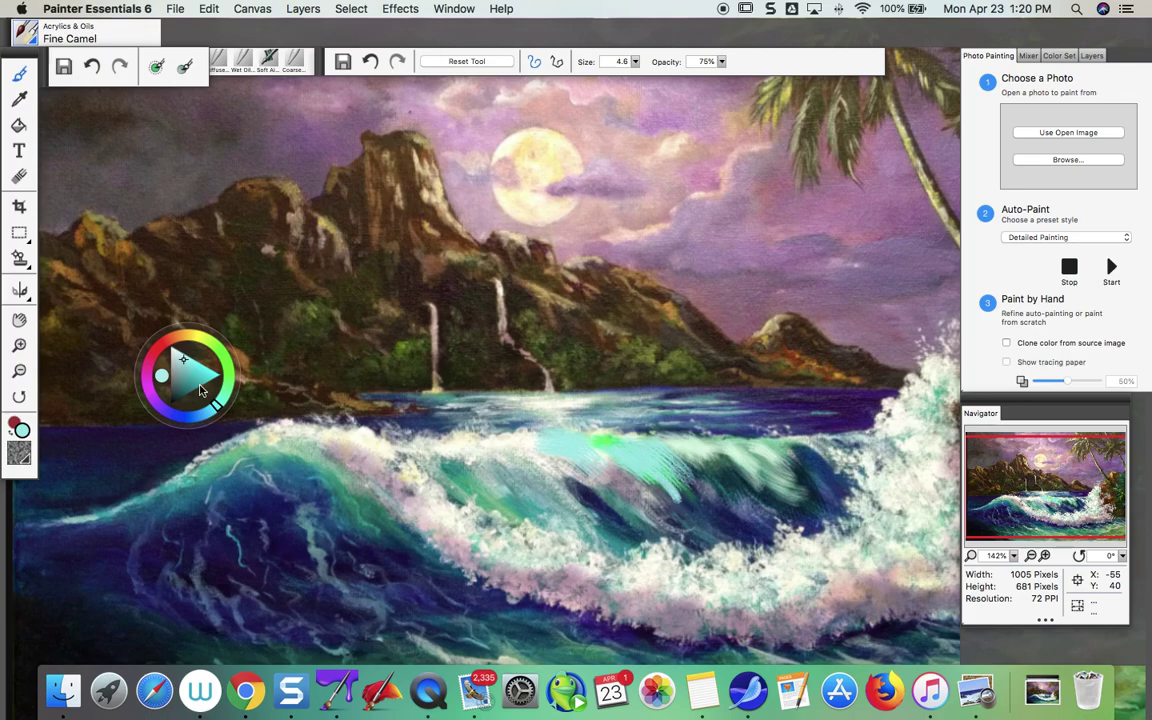
mouse_move(630, 474)
mouse_down()
mouse_move(656, 454)
mouse_move(683, 461)
mouse_up()
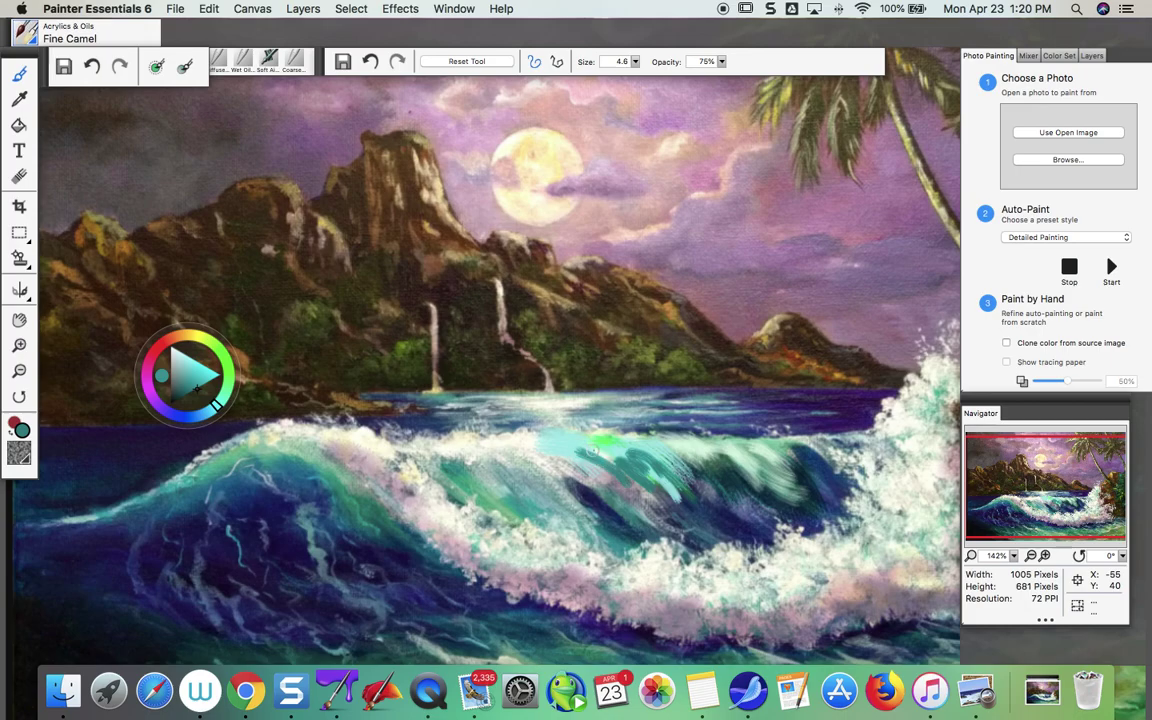
click(24, 32)
- Blend the teal strokes across the wave and crest with the Diffuser2 blender
click(44, 175)
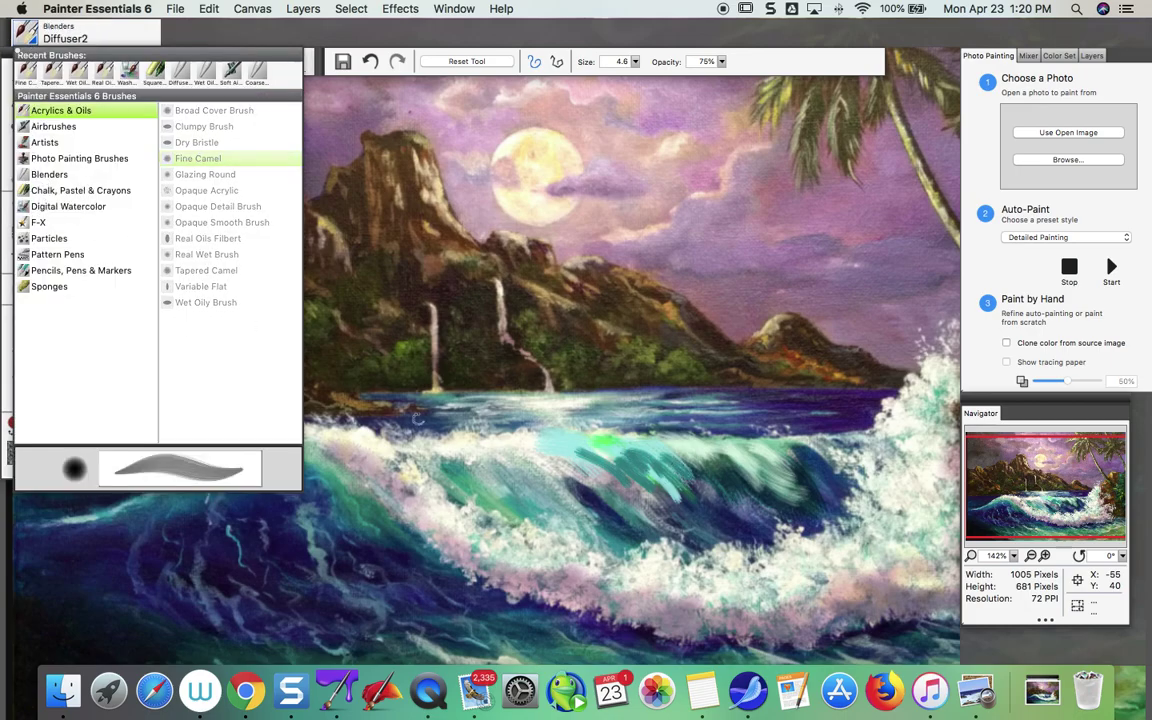
key(super+alt+1)
mouse_move(530, 400)
mouse_down()
mouse_move(580, 412)
mouse_move(610, 440)
mouse_move(670, 425)
mouse_move(726, 495)
mouse_up()
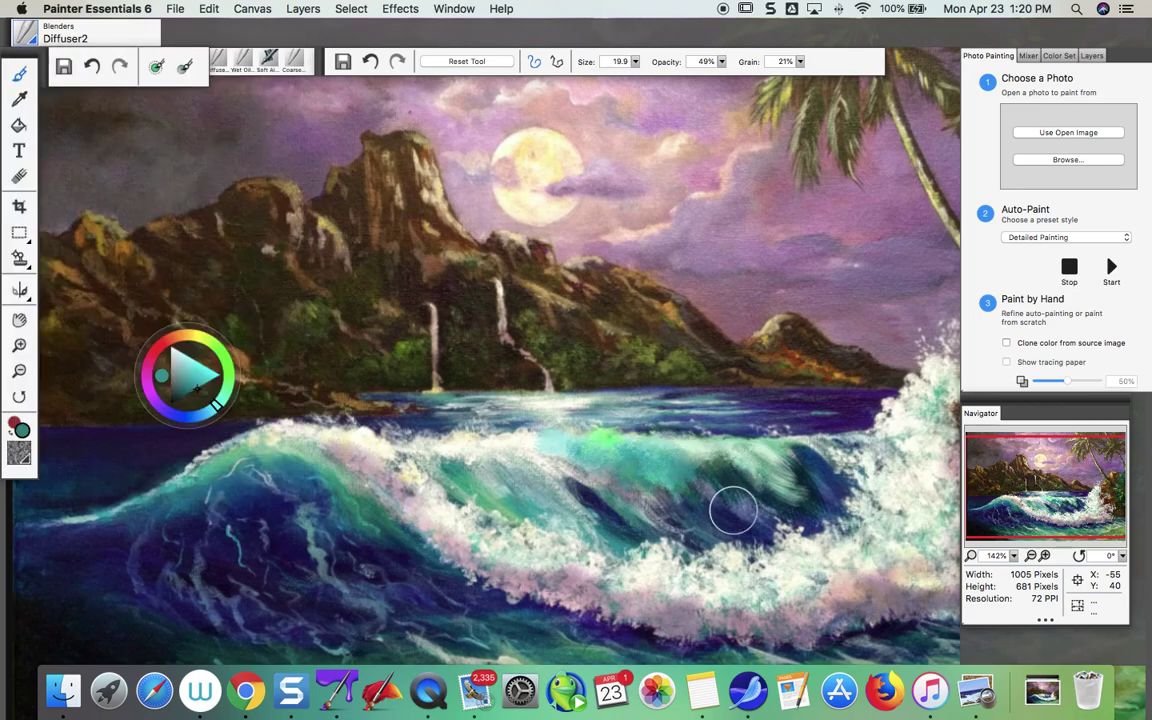
mouse_move(540, 433)
mouse_down()
mouse_move(500, 410)
mouse_move(530, 430)
mouse_move(633, 427)
mouse_up()
scroll(375, 415, down, 10)
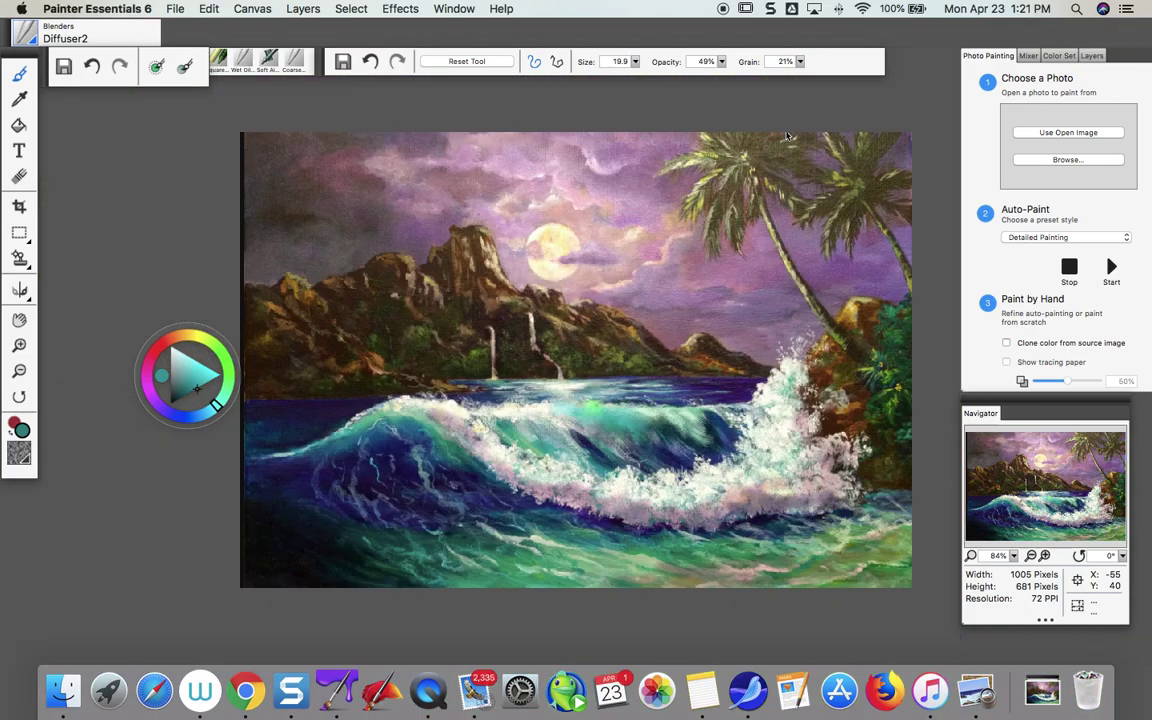
scroll(375, 415, up, 3)
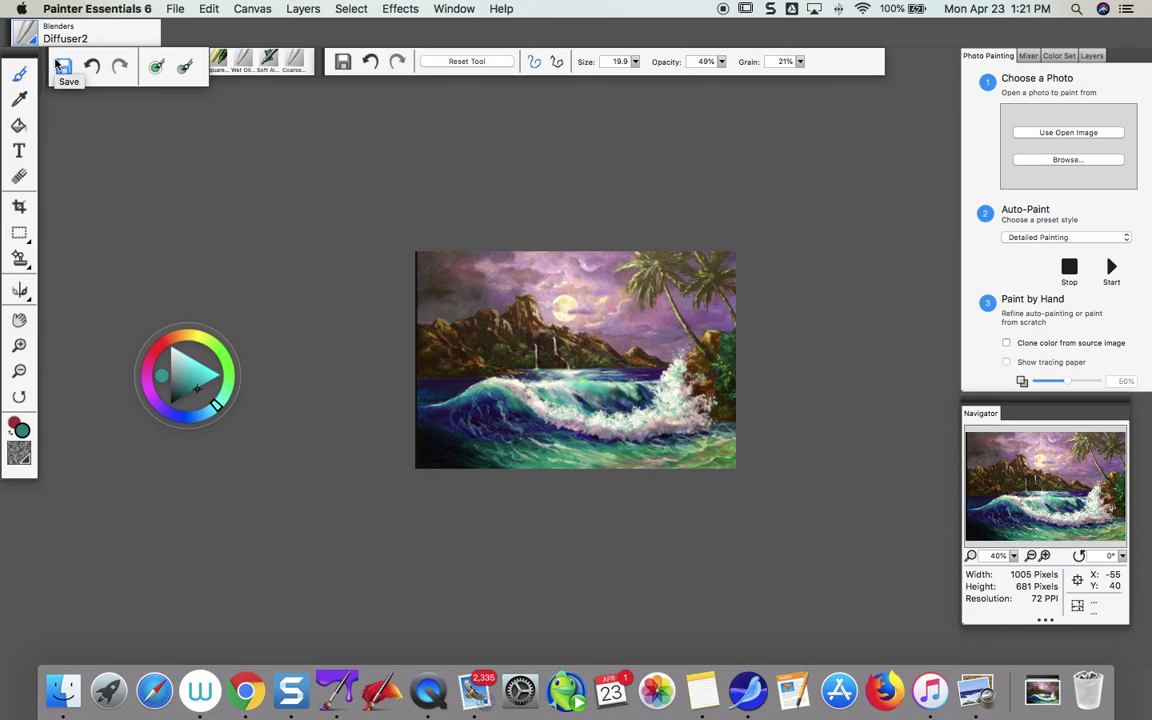
- Select the Square Chalk brush and fit the whole painting in the window
click(28, 34)
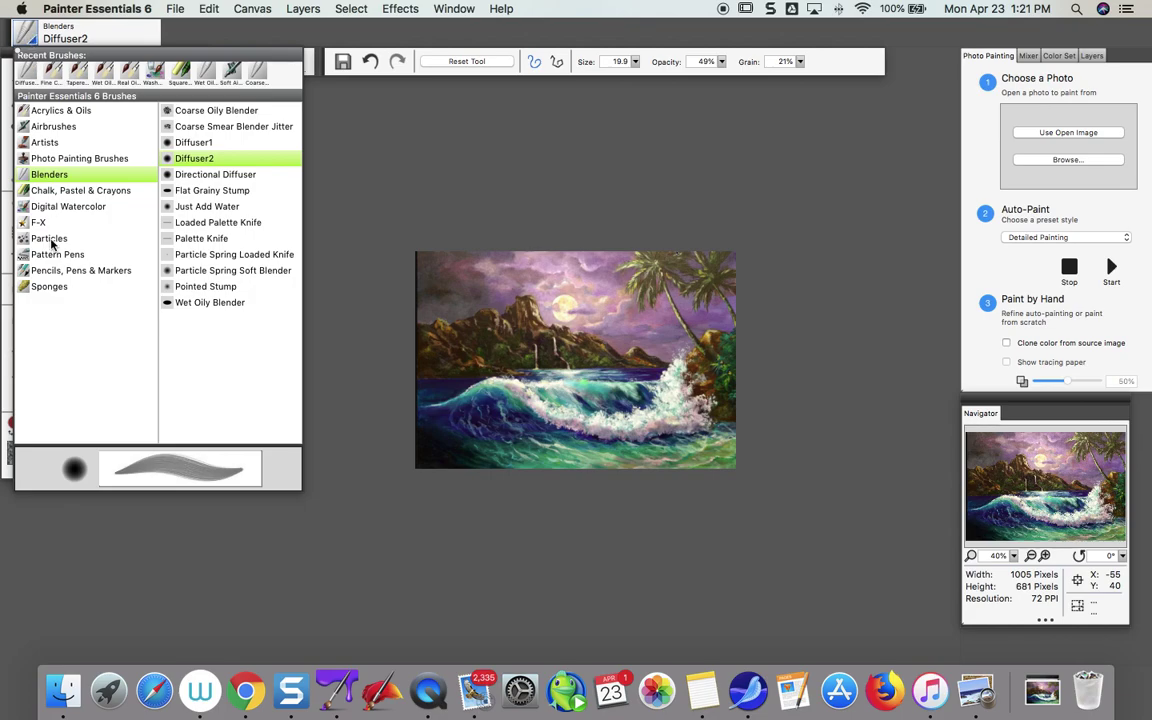
click(51, 192)
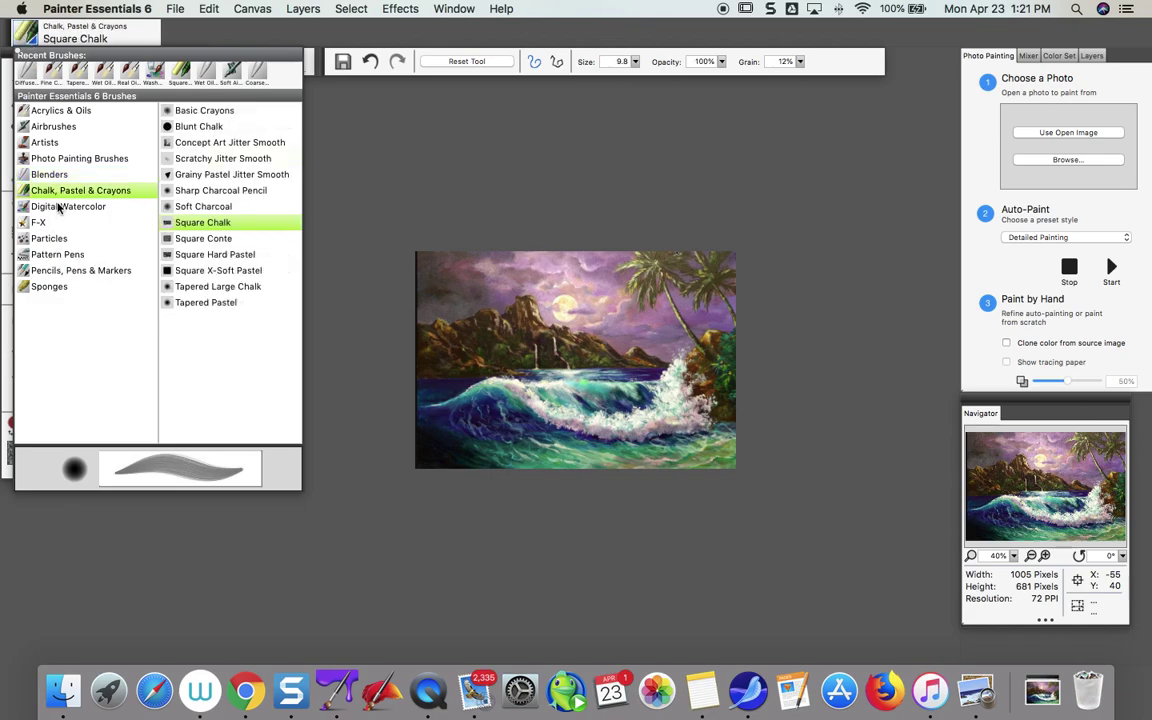
click(192, 224)
key(super+0)
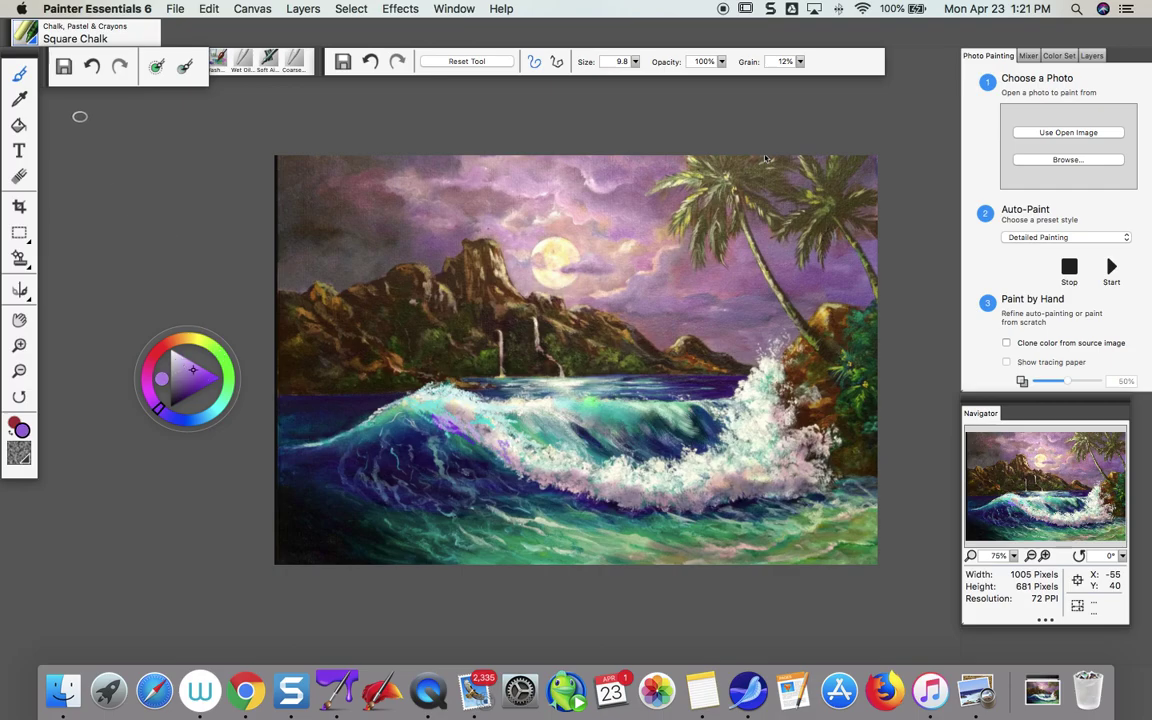
- Switch to the Blenders > Diffuser2 brush
click(24, 44)
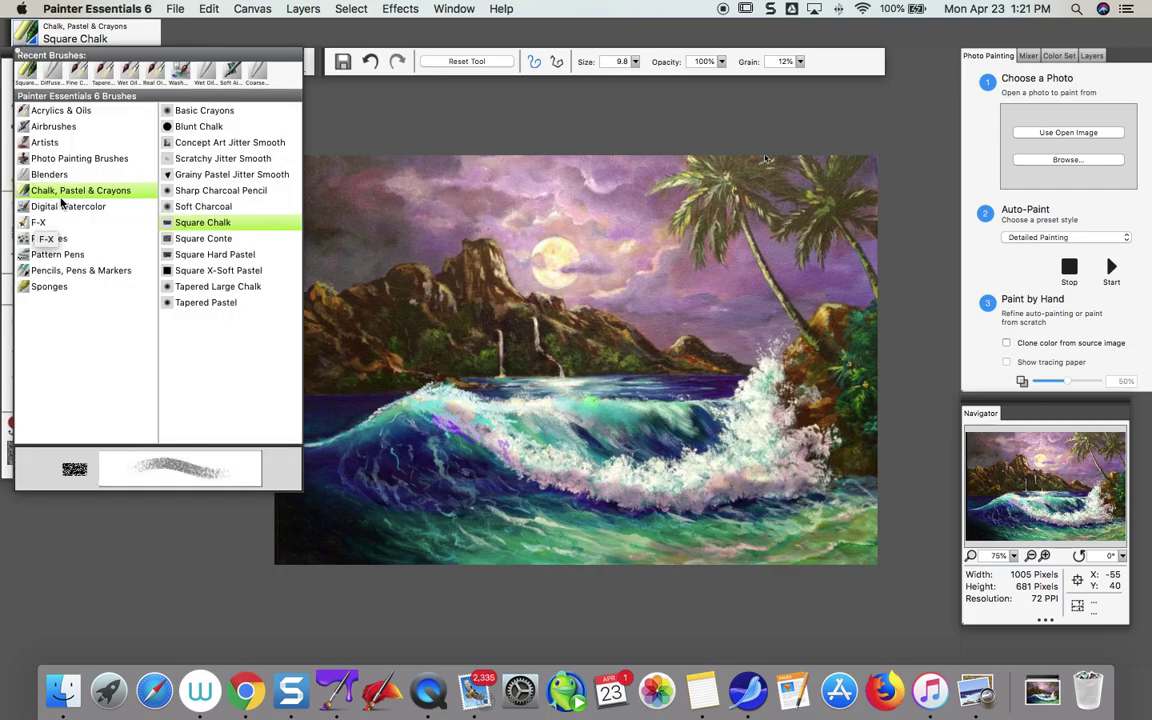
click(49, 174)
click(200, 158)
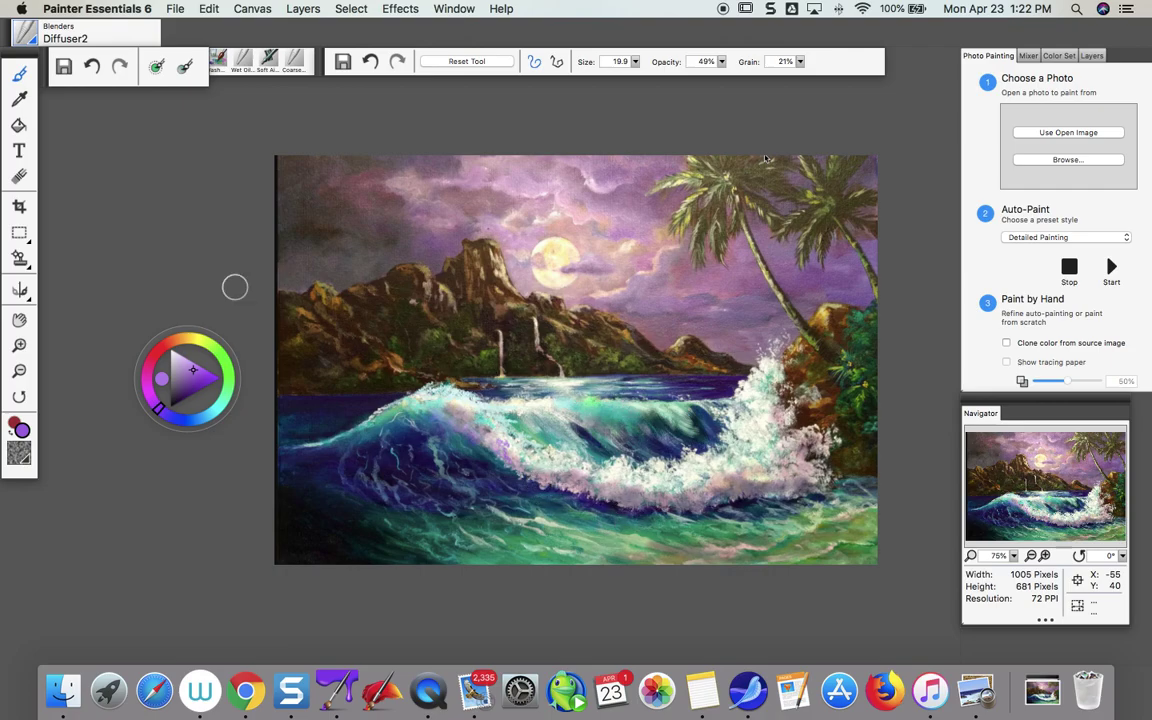
- Select Chalk, Pastel & Crayons > Square Chalk
click(24, 33)
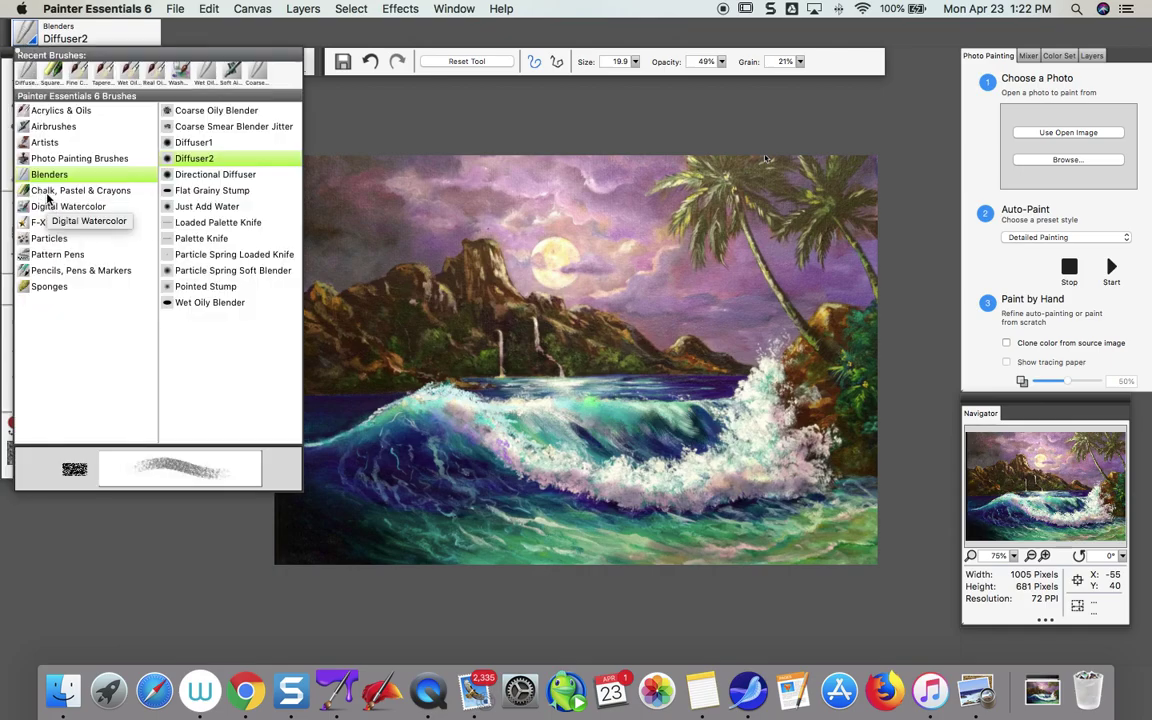
click(44, 190)
click(571, 425)
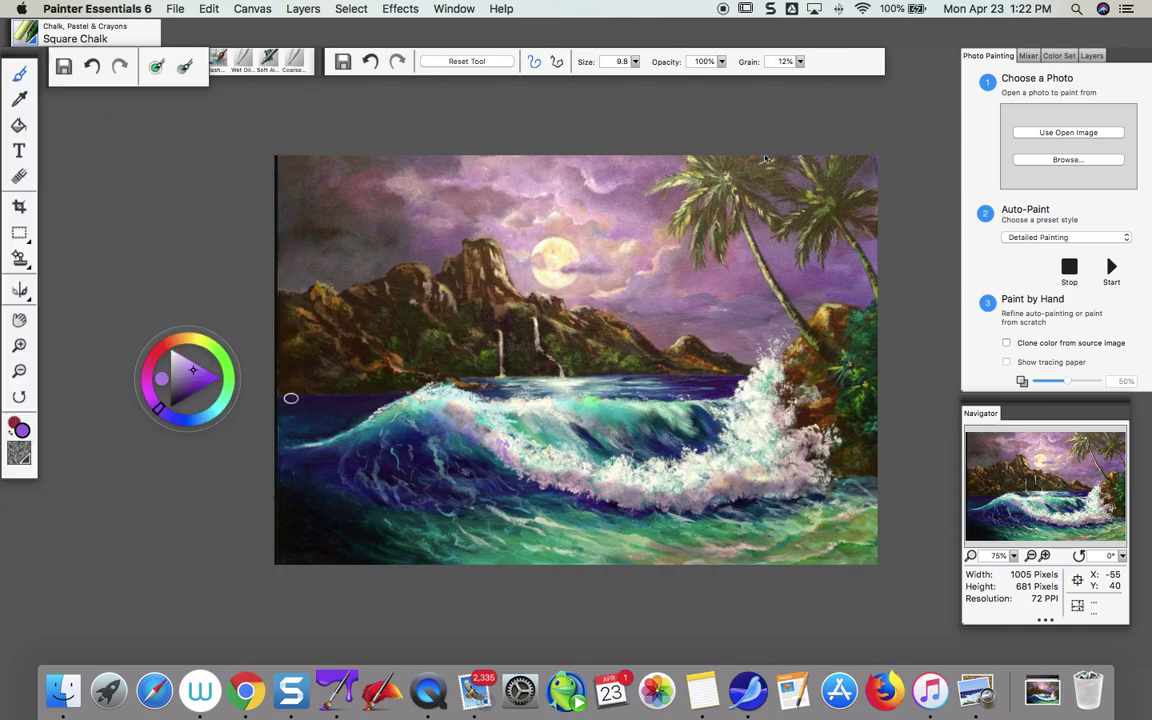
- Mix a near-white colour and paint broken chalk foam strokes along the wave's left side
drag(219, 383, 224, 402)
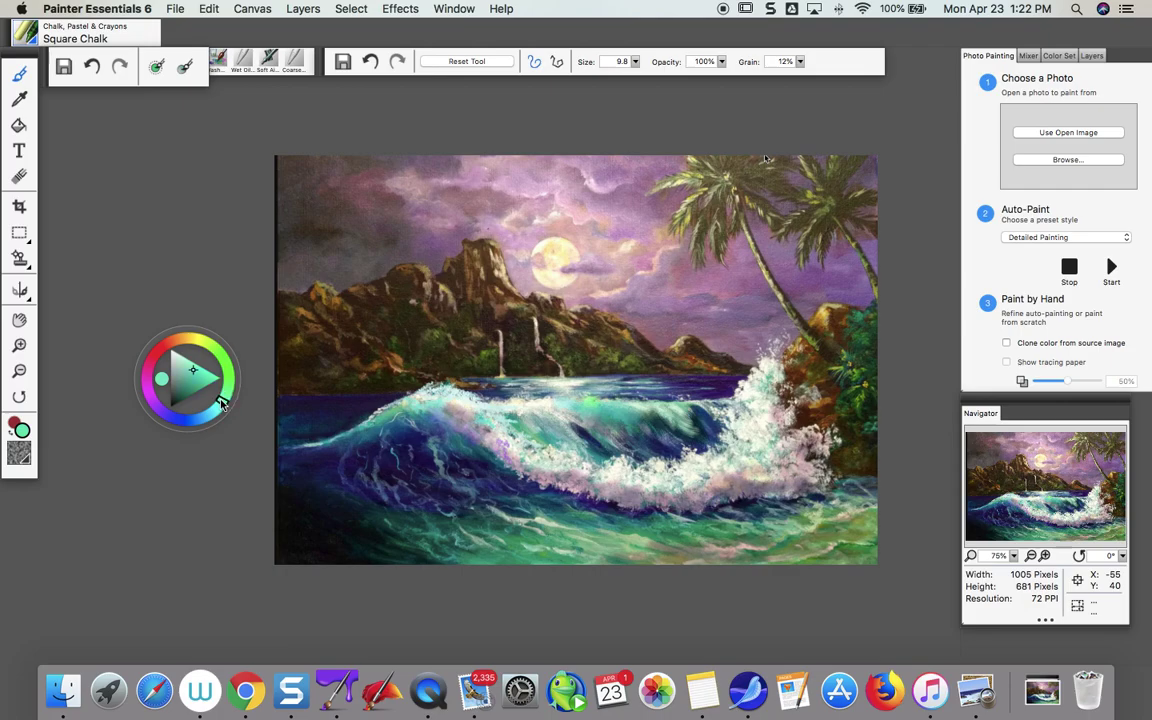
drag(175, 362, 172, 362)
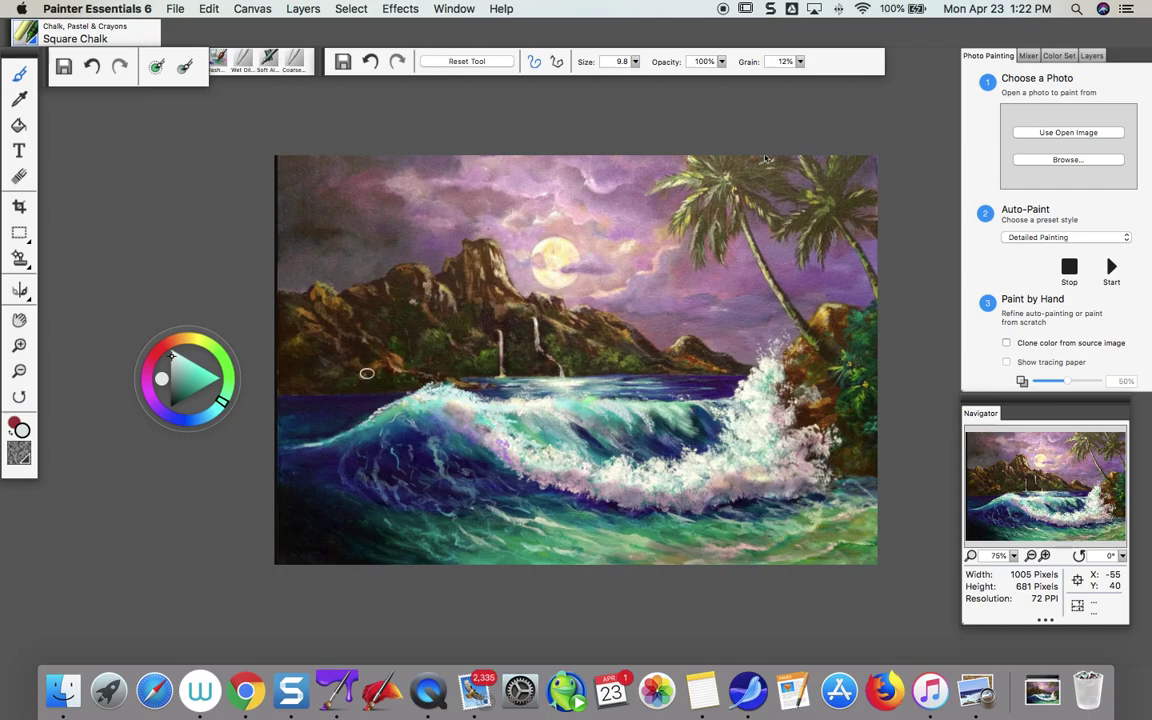
drag(362, 380, 420, 385)
mouse_move(359, 392)
mouse_down()
mouse_move(303, 396)
mouse_move(316, 399)
mouse_up()
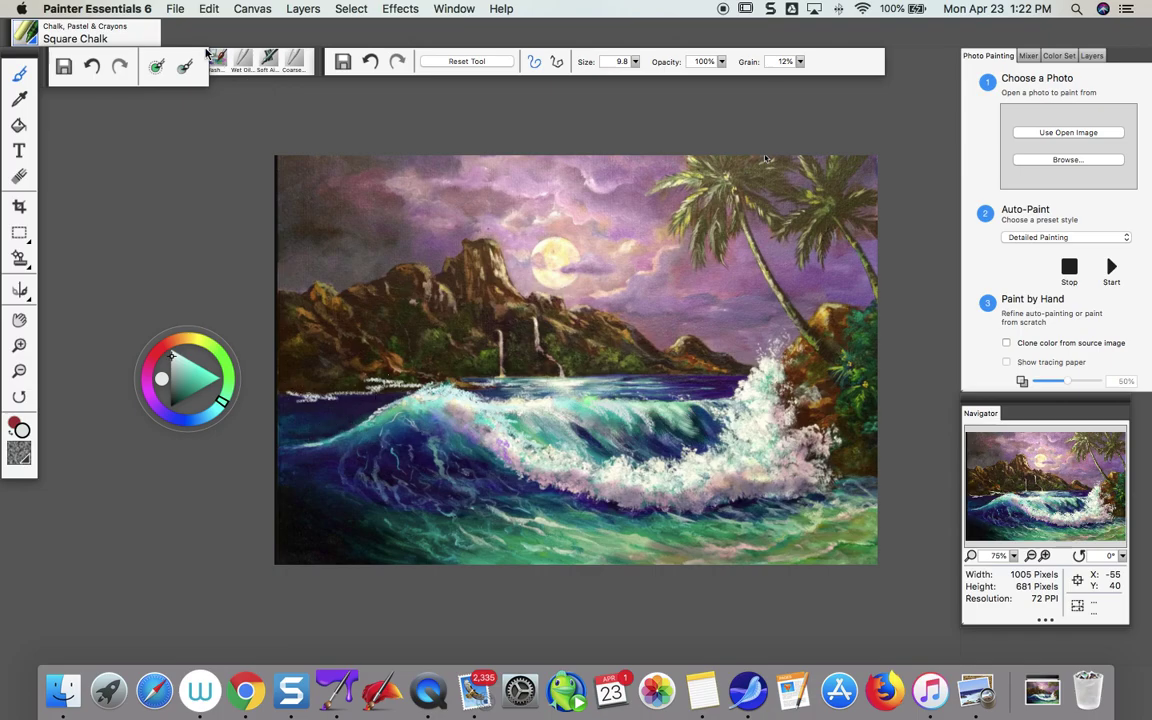
- Sweep a faint purple Digital Watercolor Wash Brush glaze along the waterline
click(300, 9)
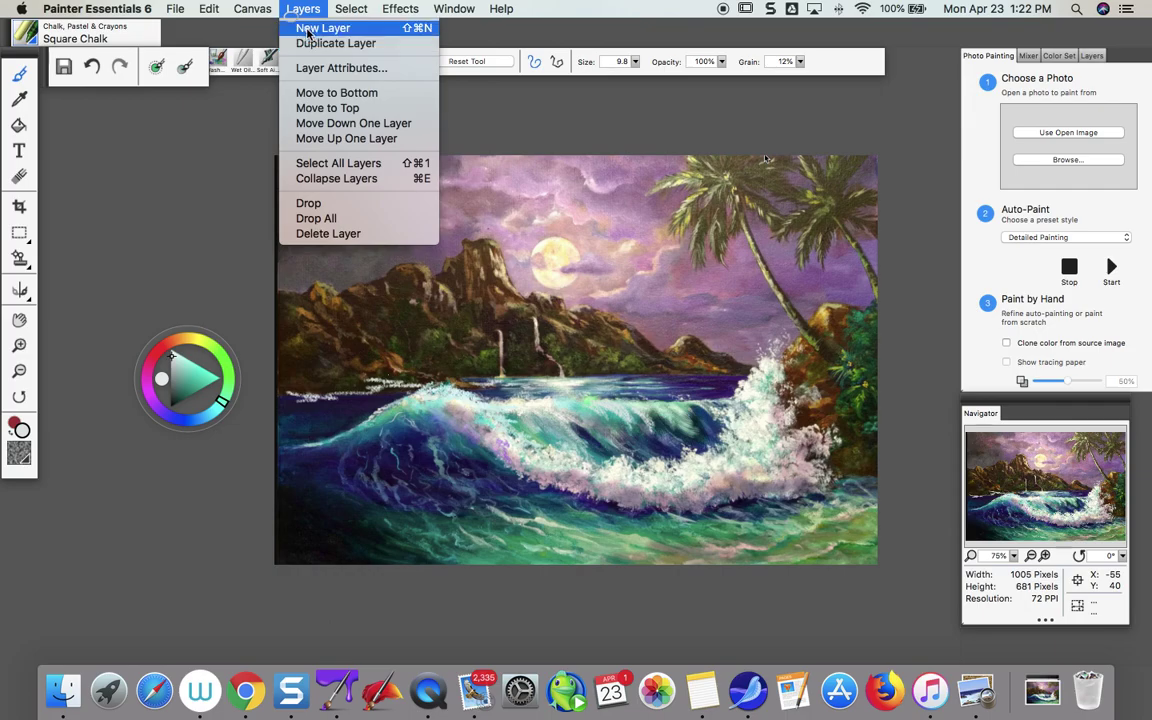
click(36, 40)
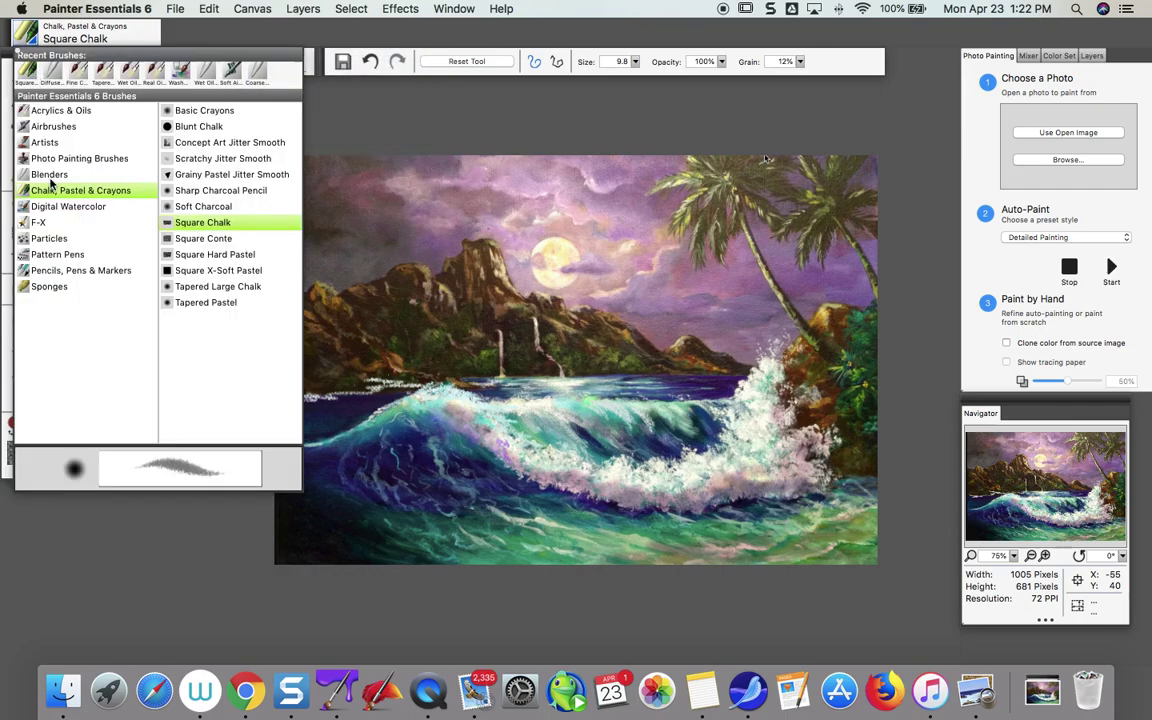
click(68, 208)
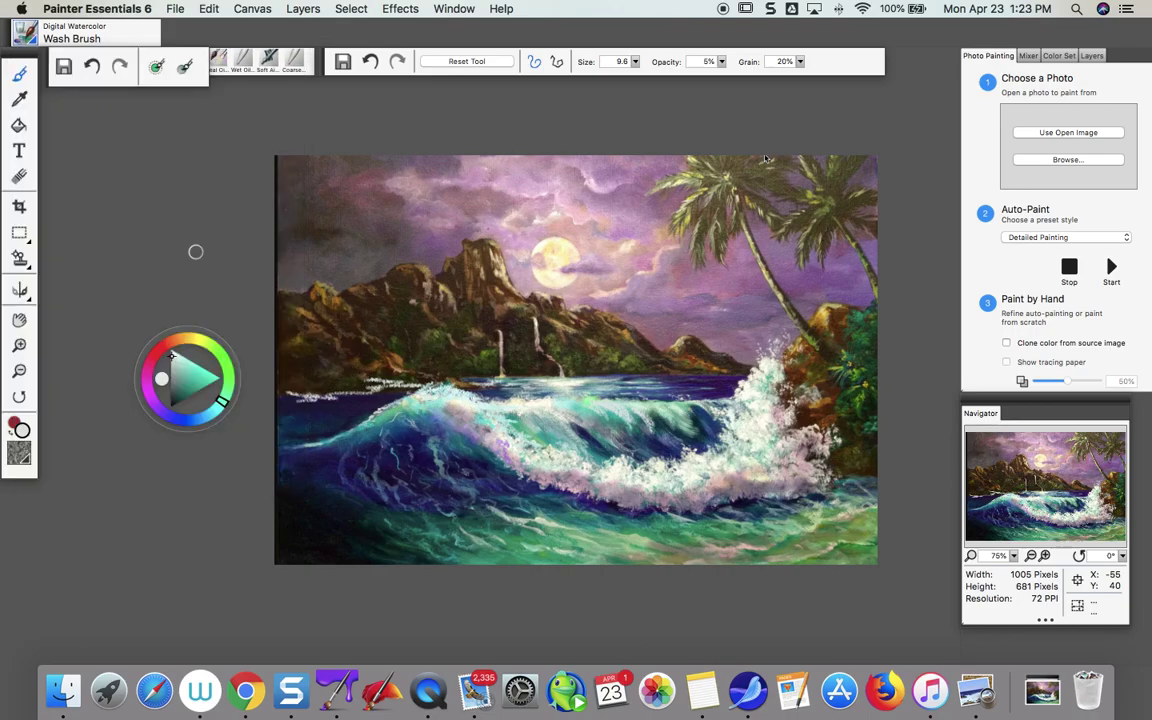
click(163, 410)
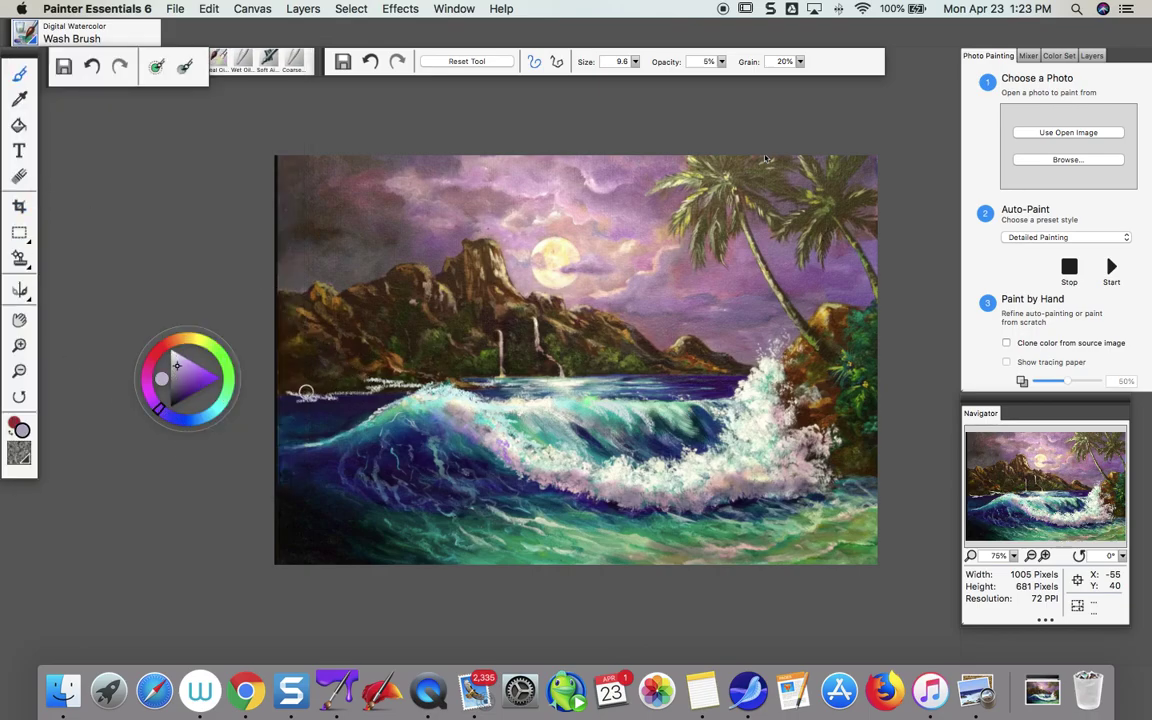
mouse_move(385, 382)
mouse_down()
mouse_move(375, 378)
mouse_move(450, 385)
mouse_move(278, 393)
mouse_up()
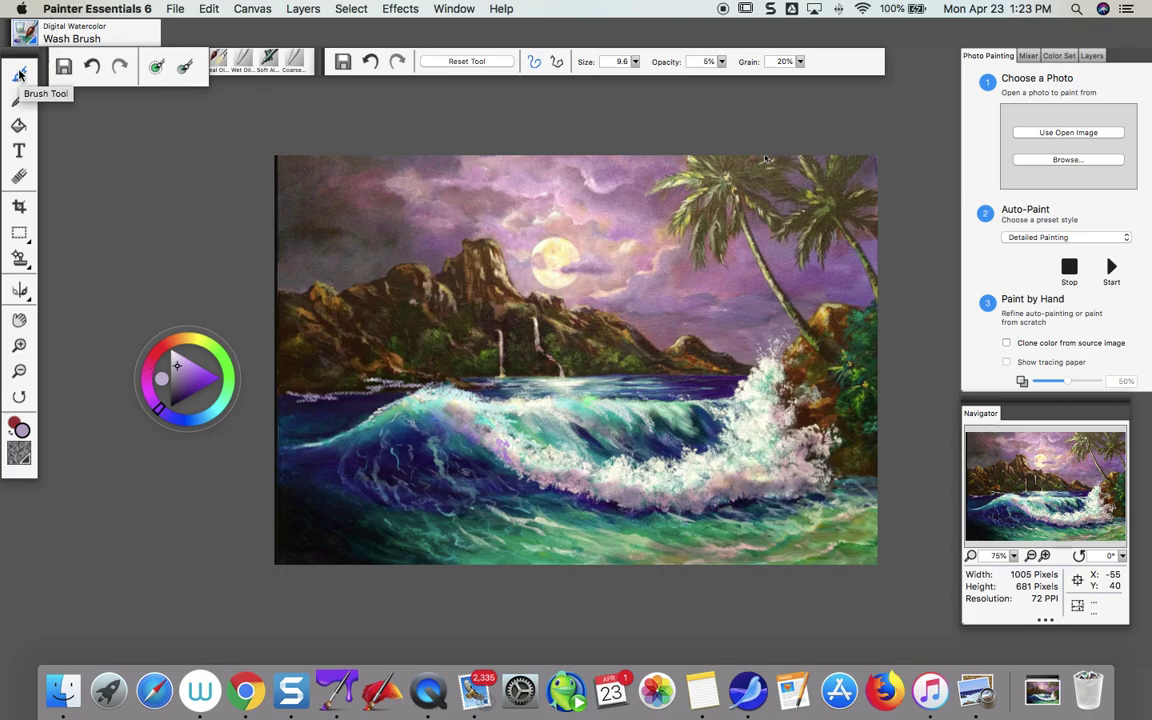
- Add a blue Square Chalk stroke along the lower foam
click(27, 38)
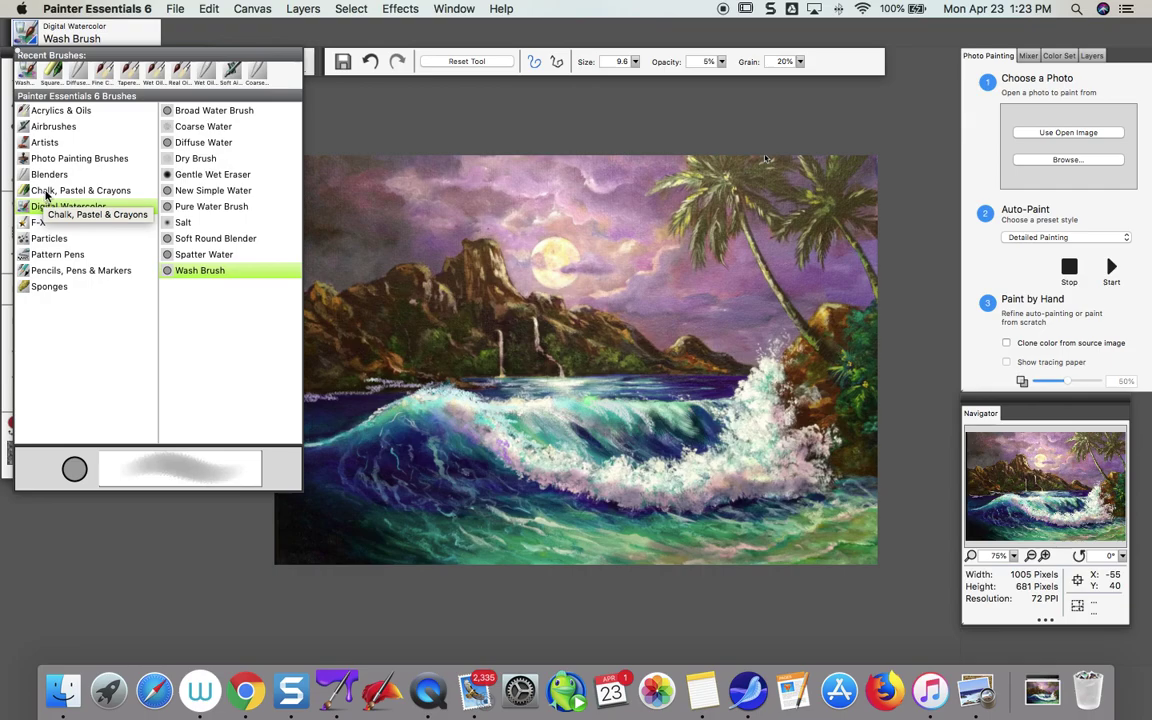
click(45, 190)
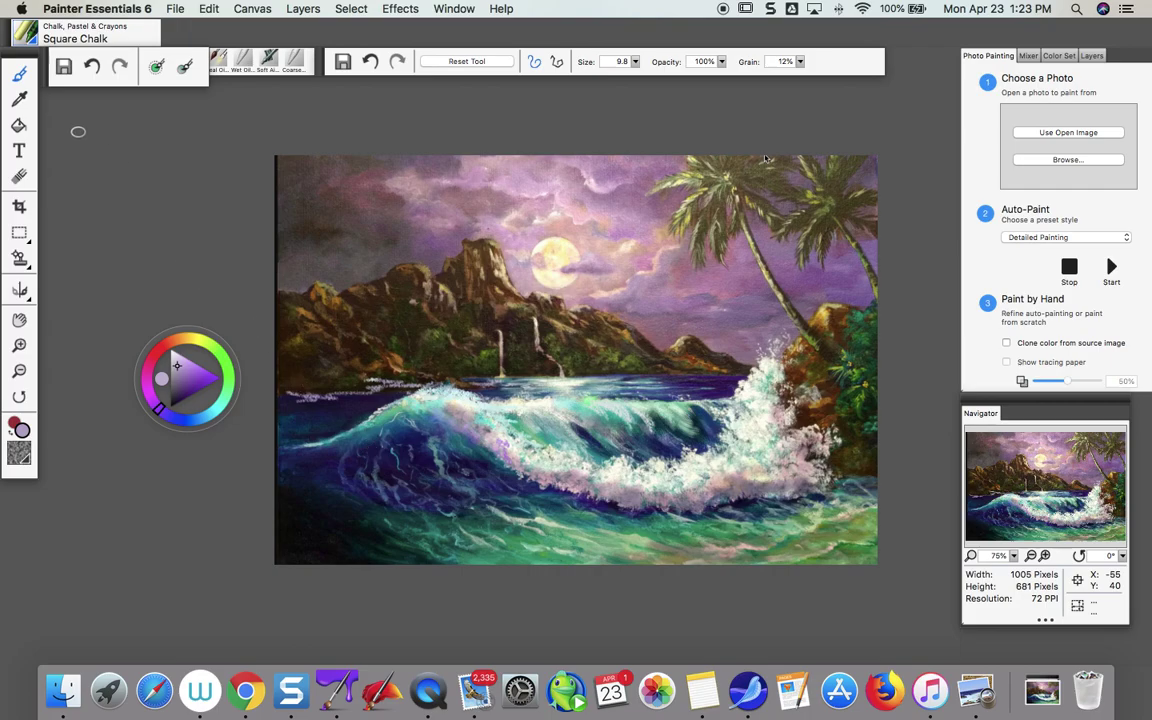
click(198, 422)
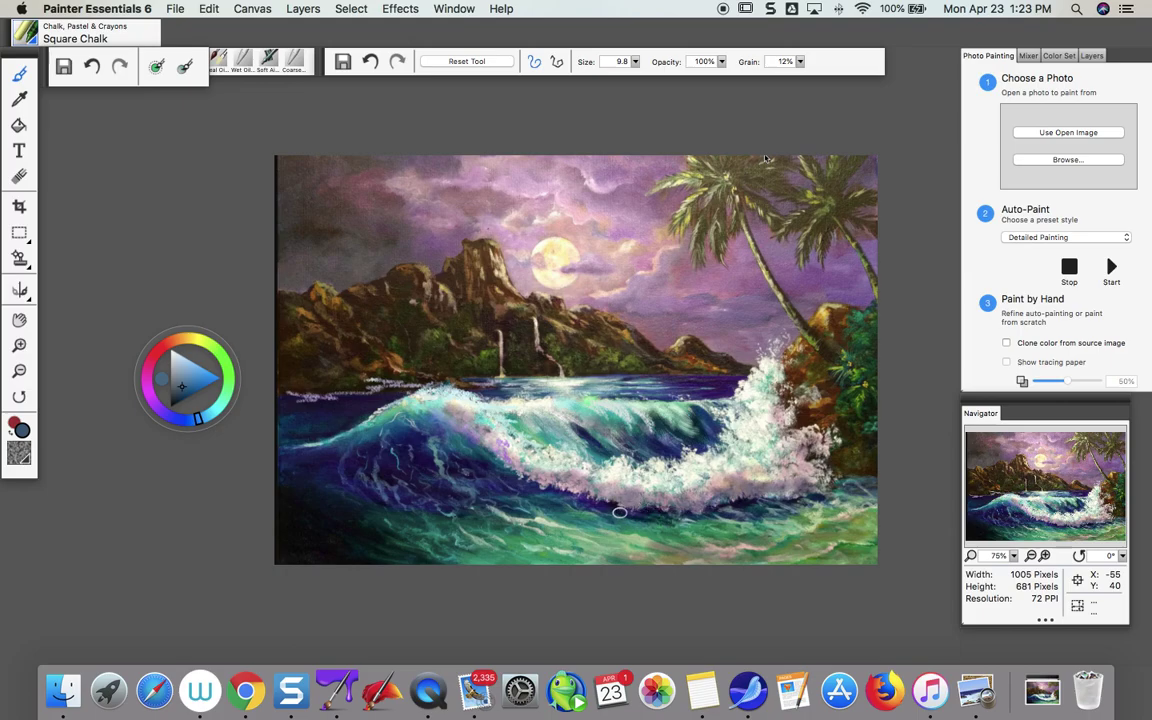
drag(620, 512, 700, 513)
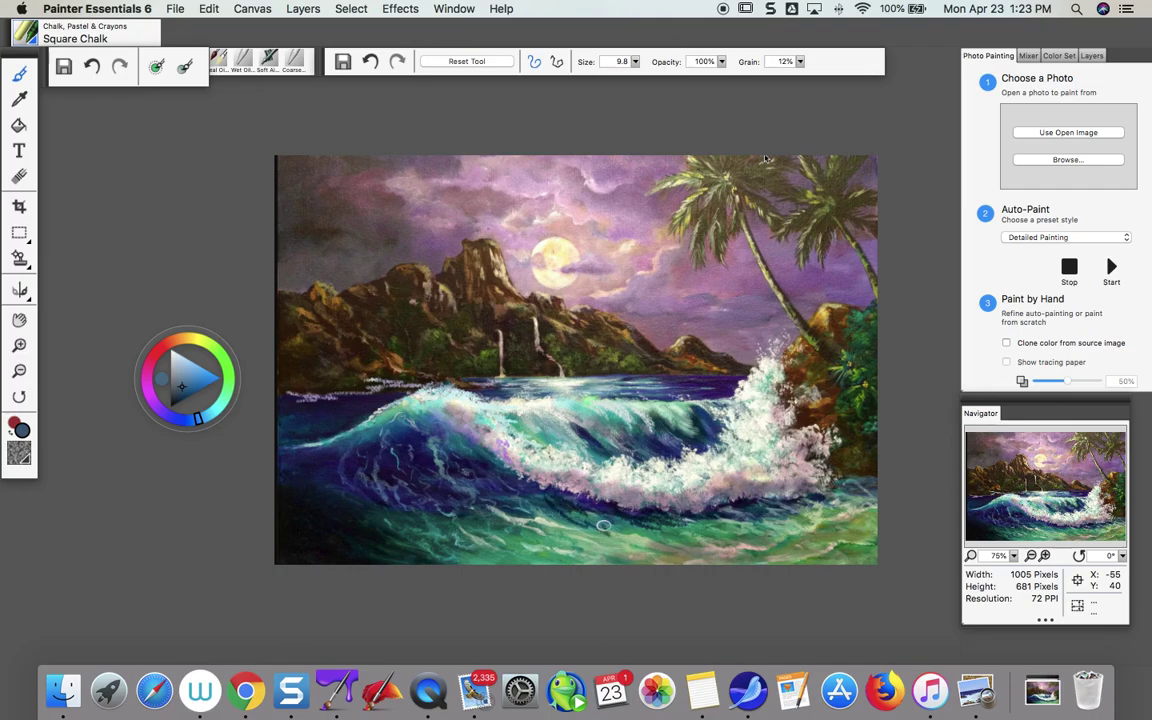
- Switch back to the Diffuser2 blender for softening the foam
click(31, 40)
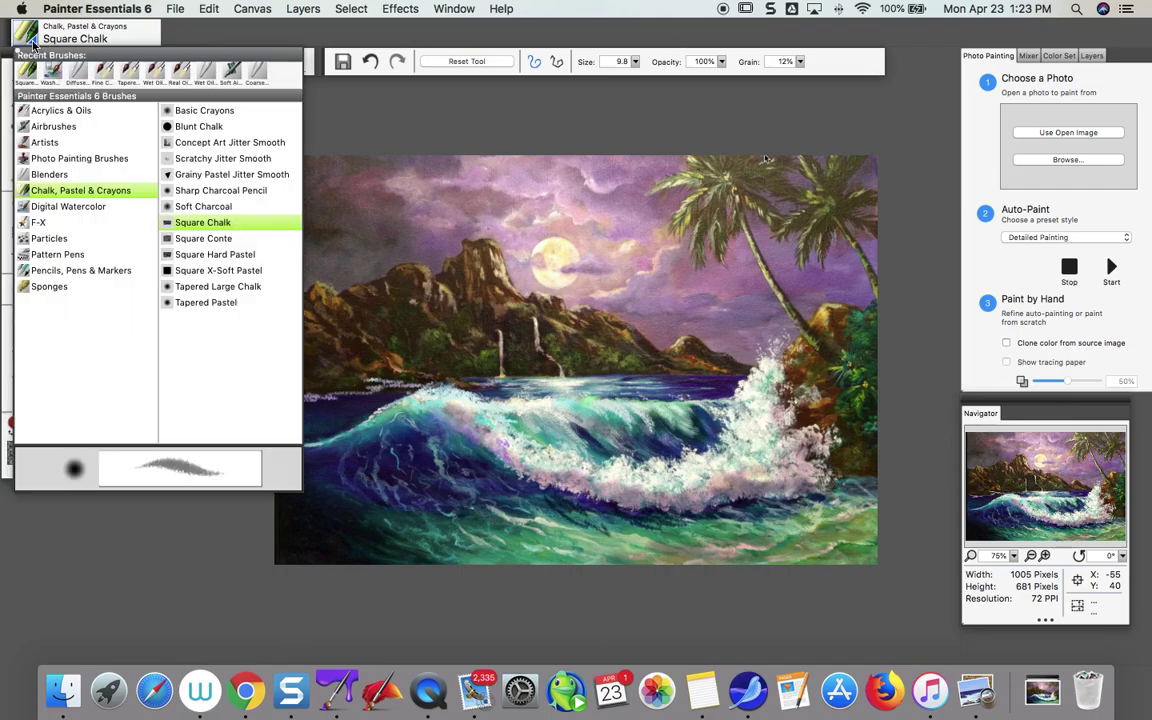
click(47, 174)
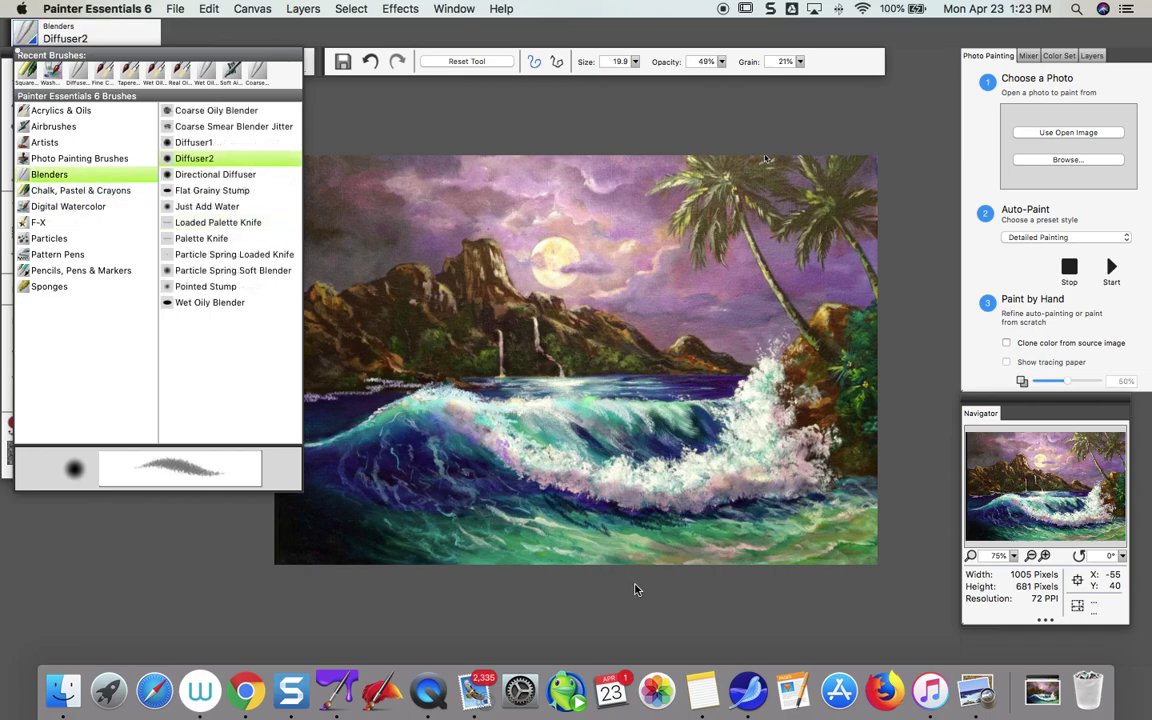
click(563, 516)
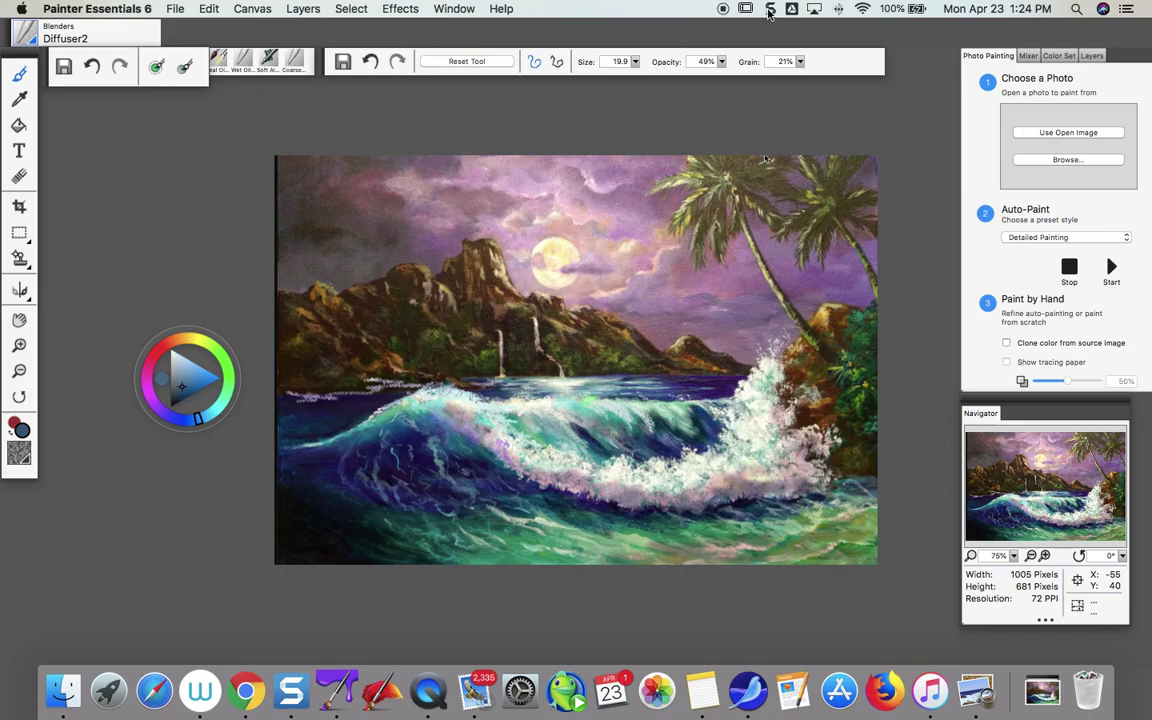
- Capture a Snagit region around the reworked wave painting
click(770, 8)
click(957, 75)
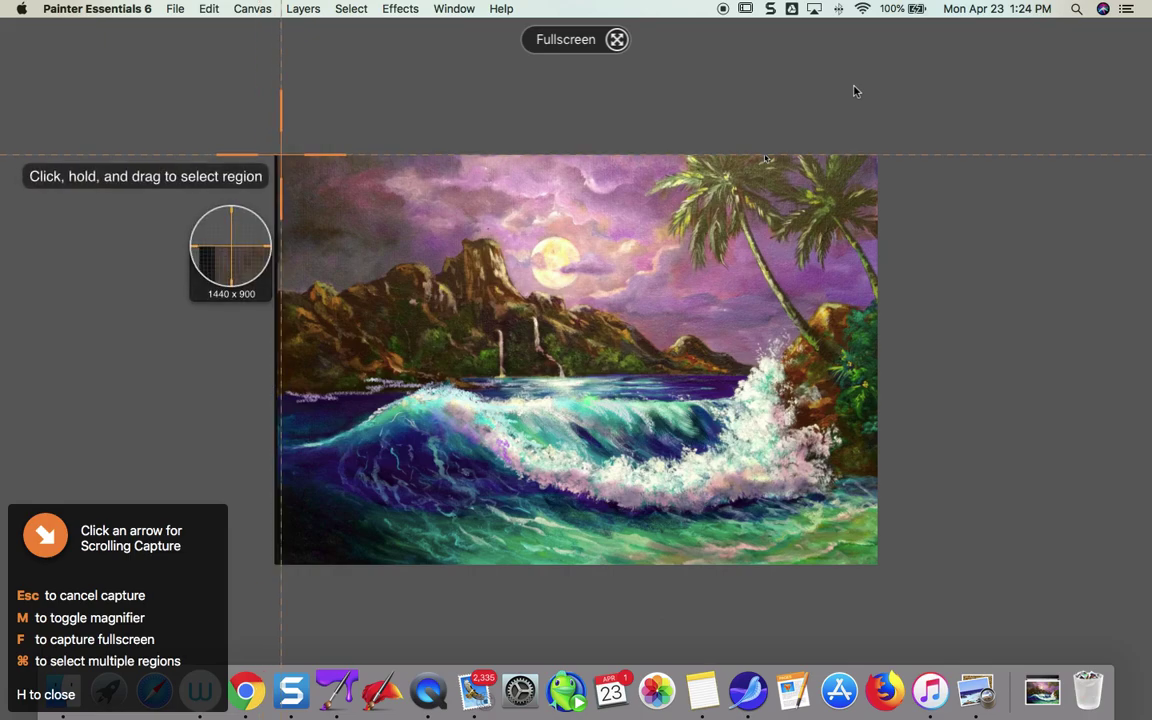
mouse_move(279, 155)
mouse_down()
mouse_move(741, 544)
mouse_move(874, 597)
mouse_move(874, 540)
mouse_move(879, 565)
mouse_up()
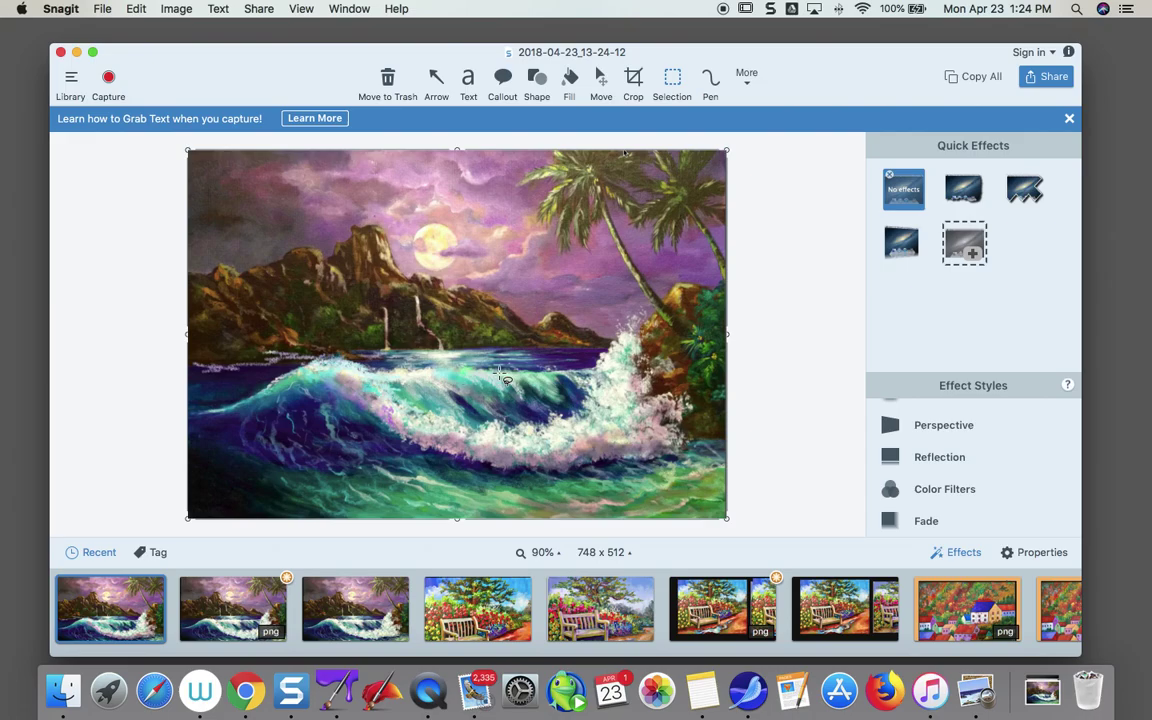
- Copy the reworked painting capture and open the original ocean painting image
right_click(460, 310)
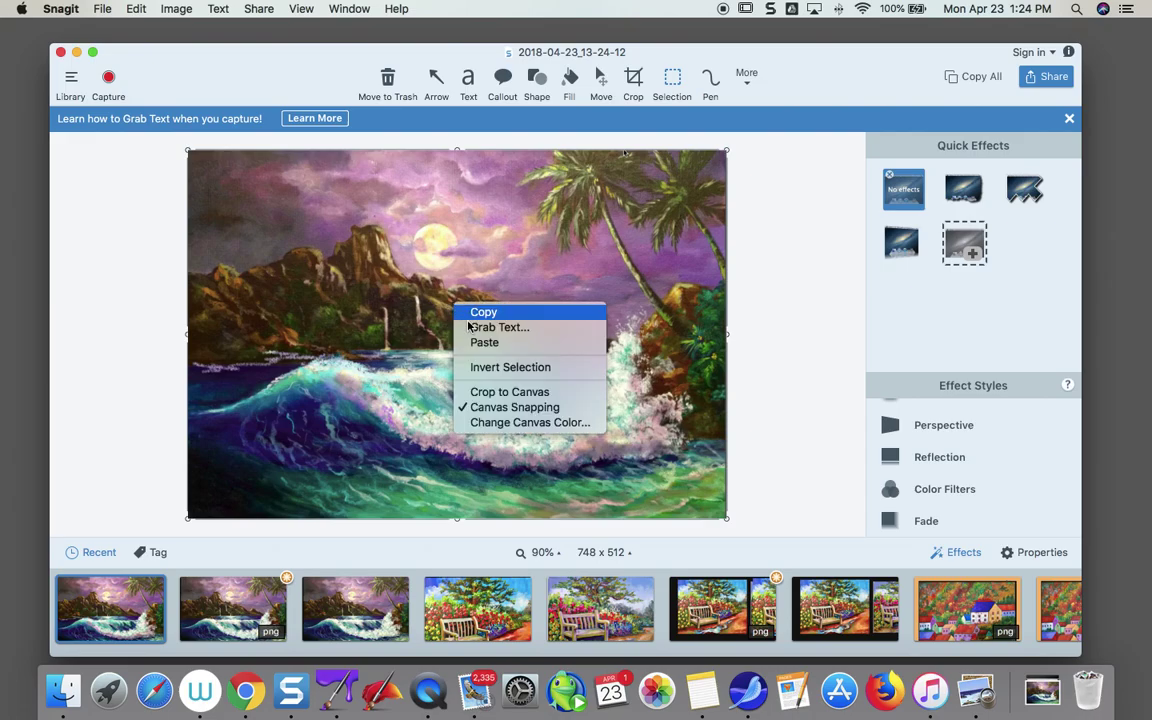
click(480, 313)
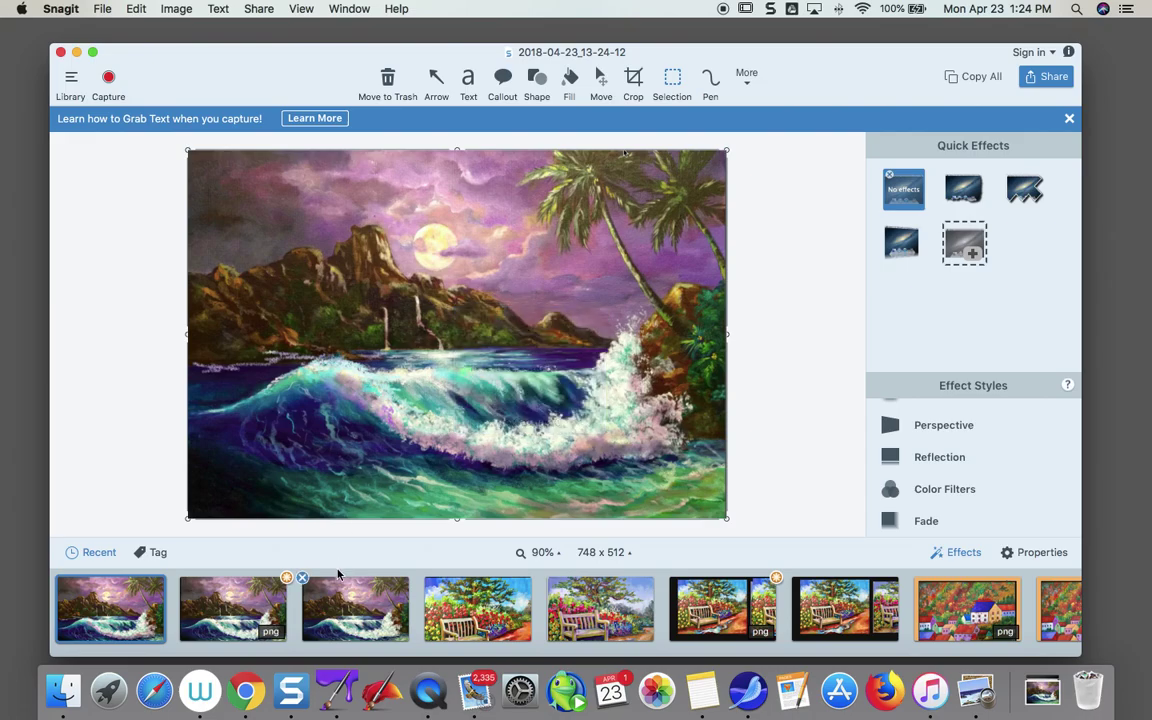
click(362, 617)
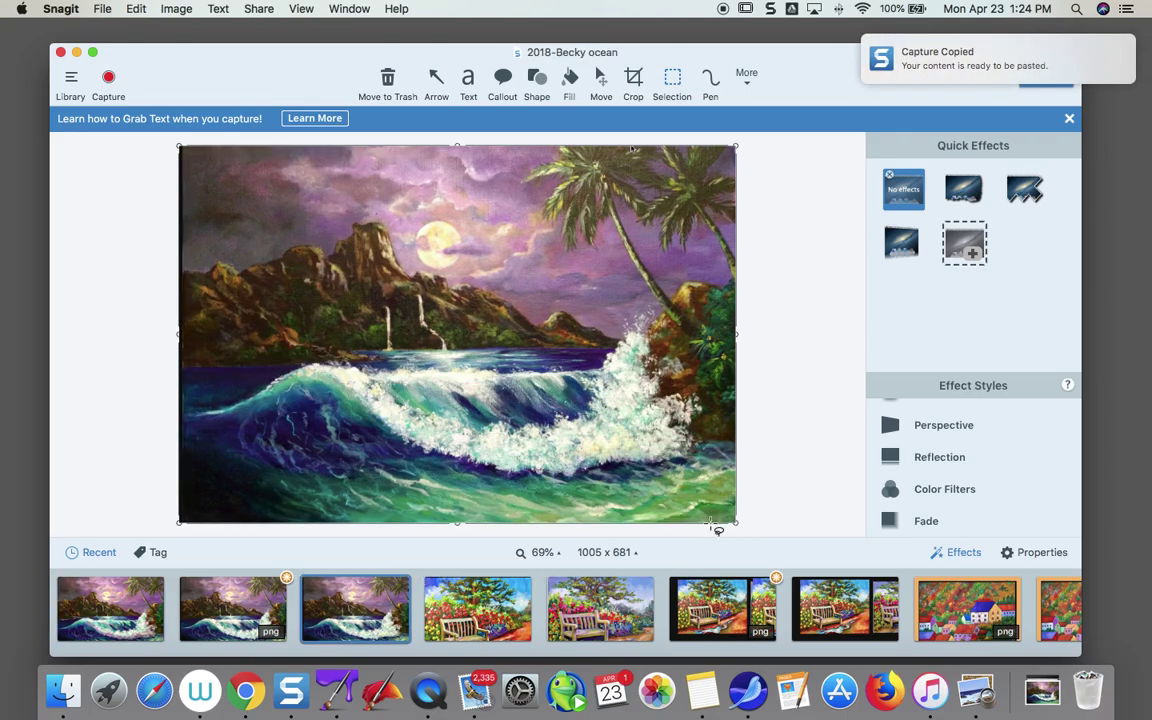
- Widen the original's canvas to the right and paste the reworked painting into the empty space
drag(737, 524, 1100, 556)
click(1035, 552)
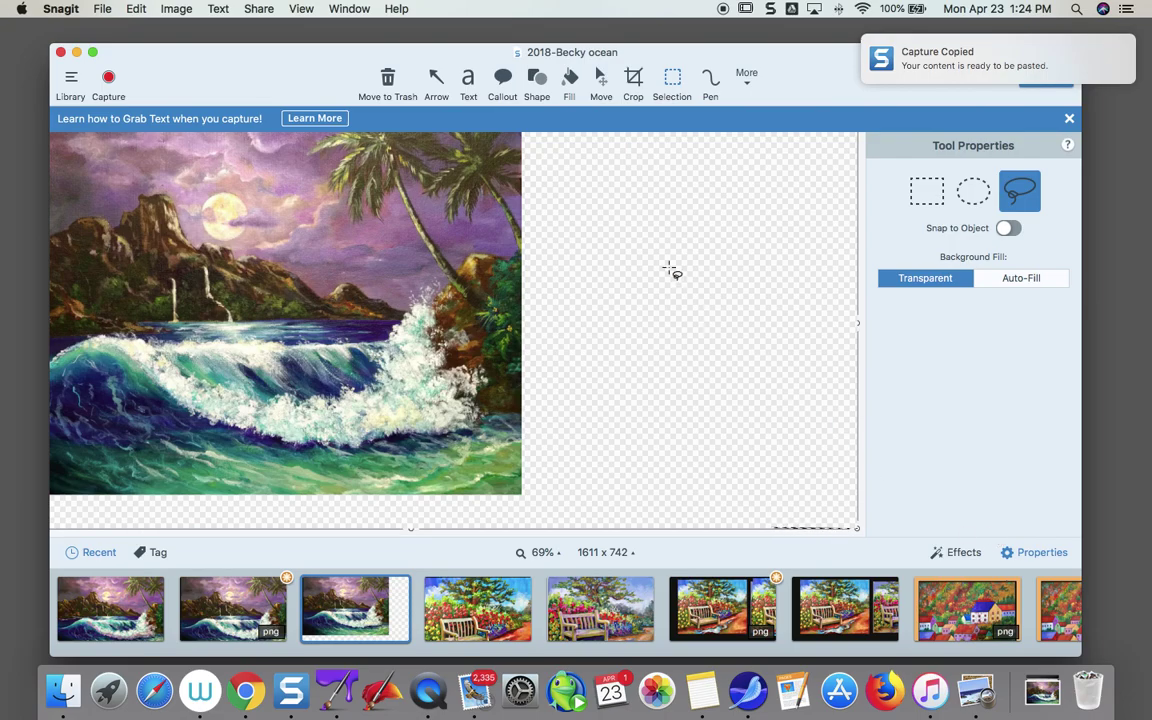
key(super+v)
drag(638, 334, 672, 370)
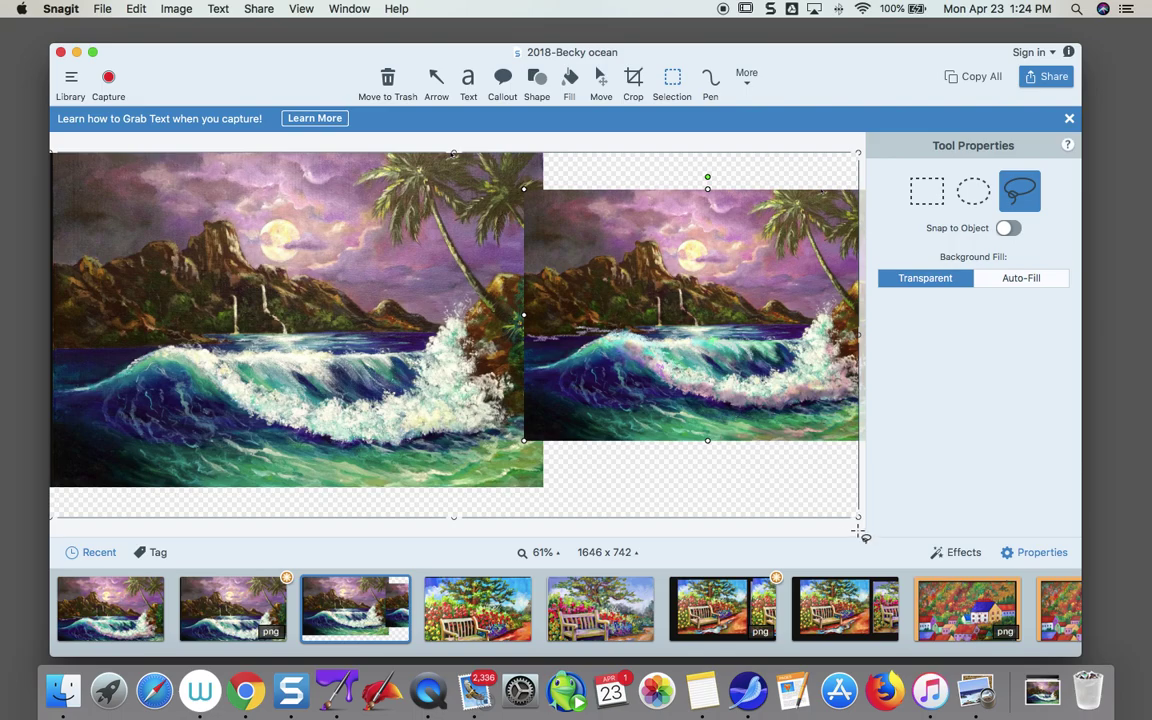
- Enlarge the canvas to 1895 × 762, enlarge the reworked painting on the right, and fill the transparent background black
drag(860, 517, 890, 530)
mouse_move(743, 364)
mouse_down()
mouse_move(767, 355)
mouse_move(763, 364)
mouse_up()
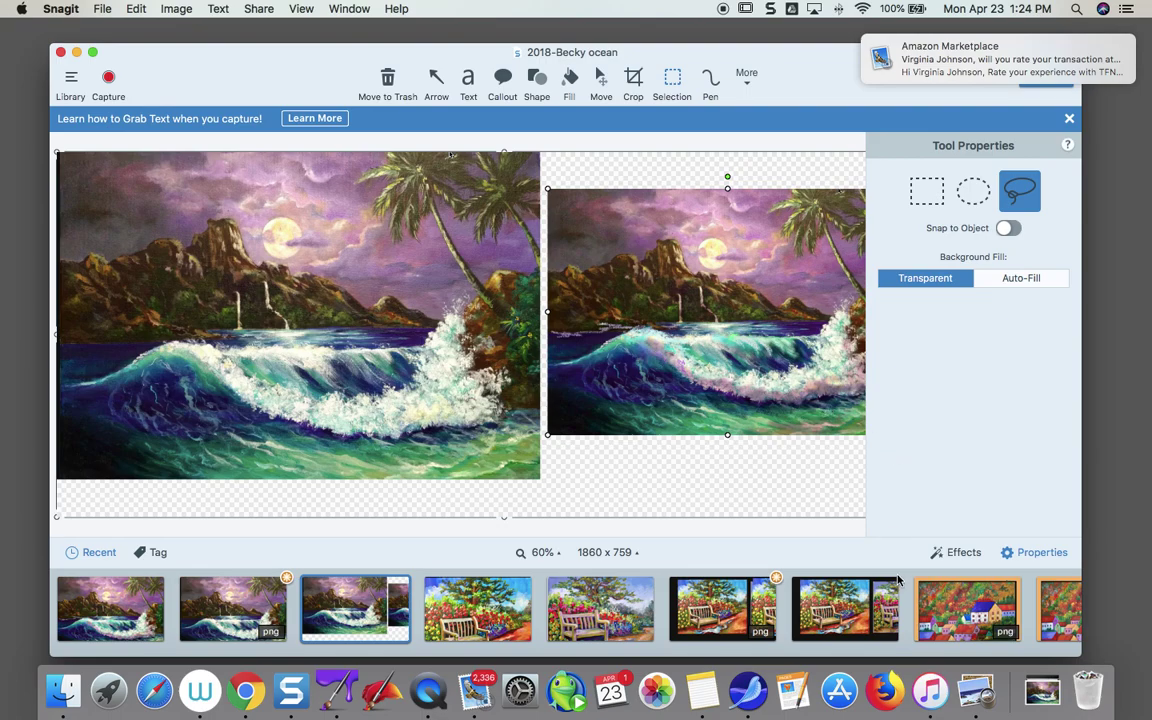
click(1041, 556)
drag(1021, 527, 1033, 530)
drag(796, 316, 820, 325)
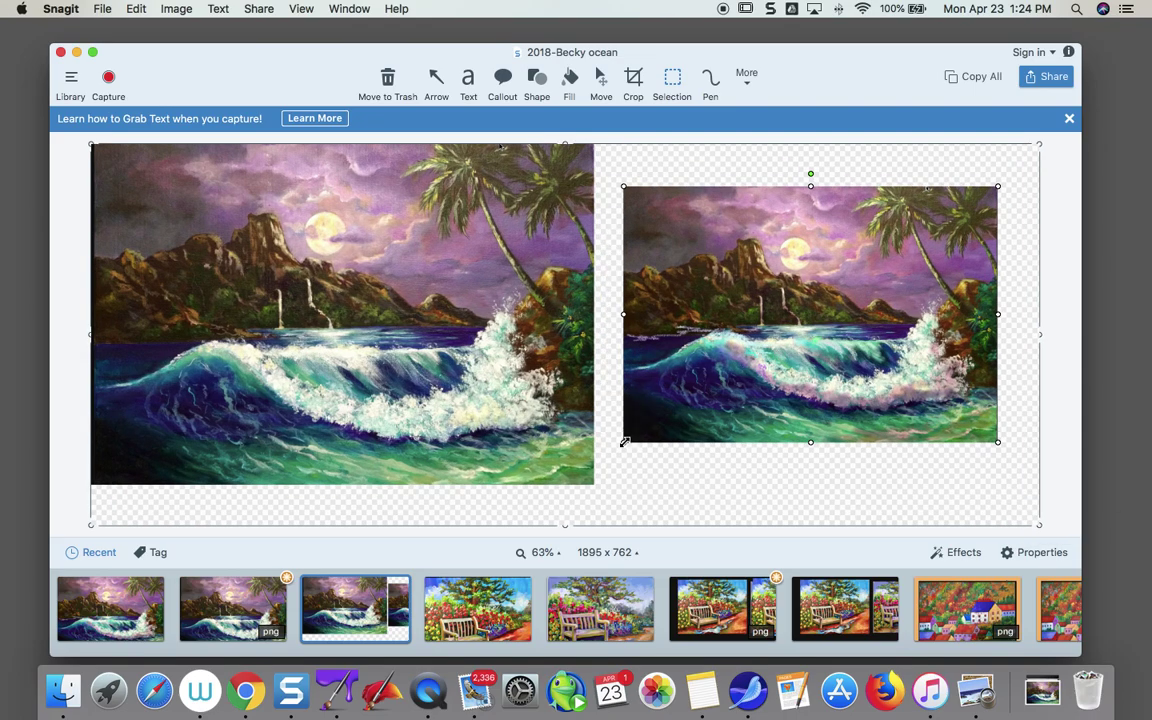
drag(623, 441, 665, 421)
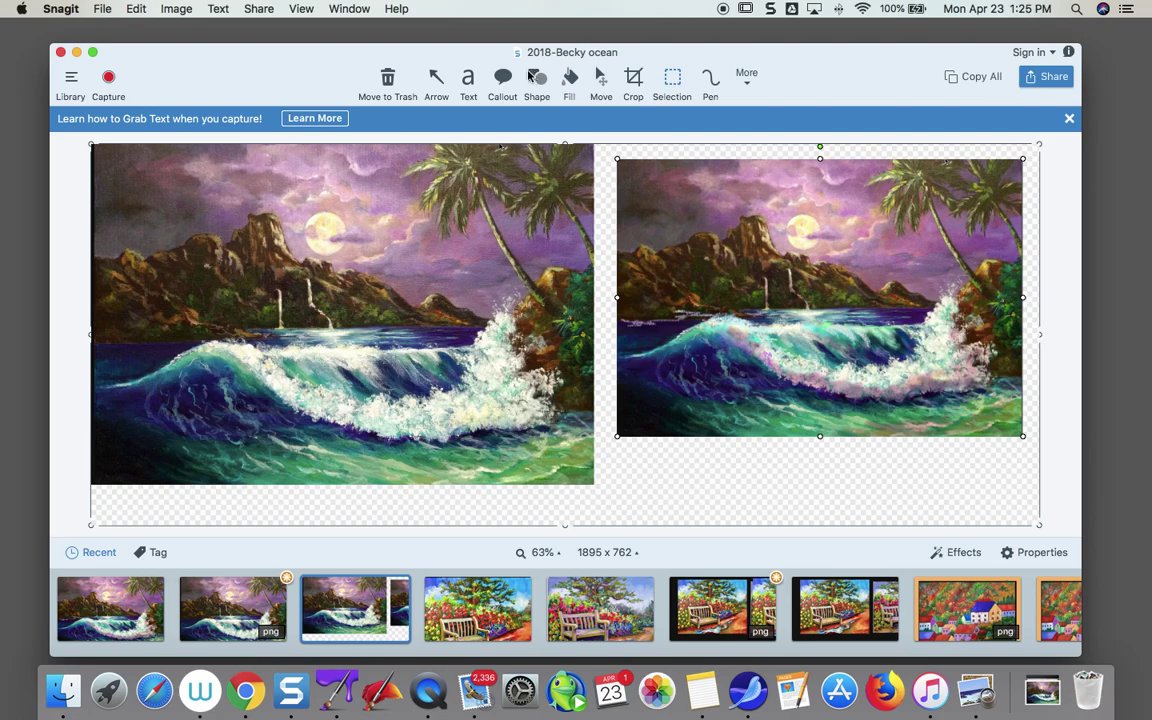
click(570, 77)
click(641, 470)
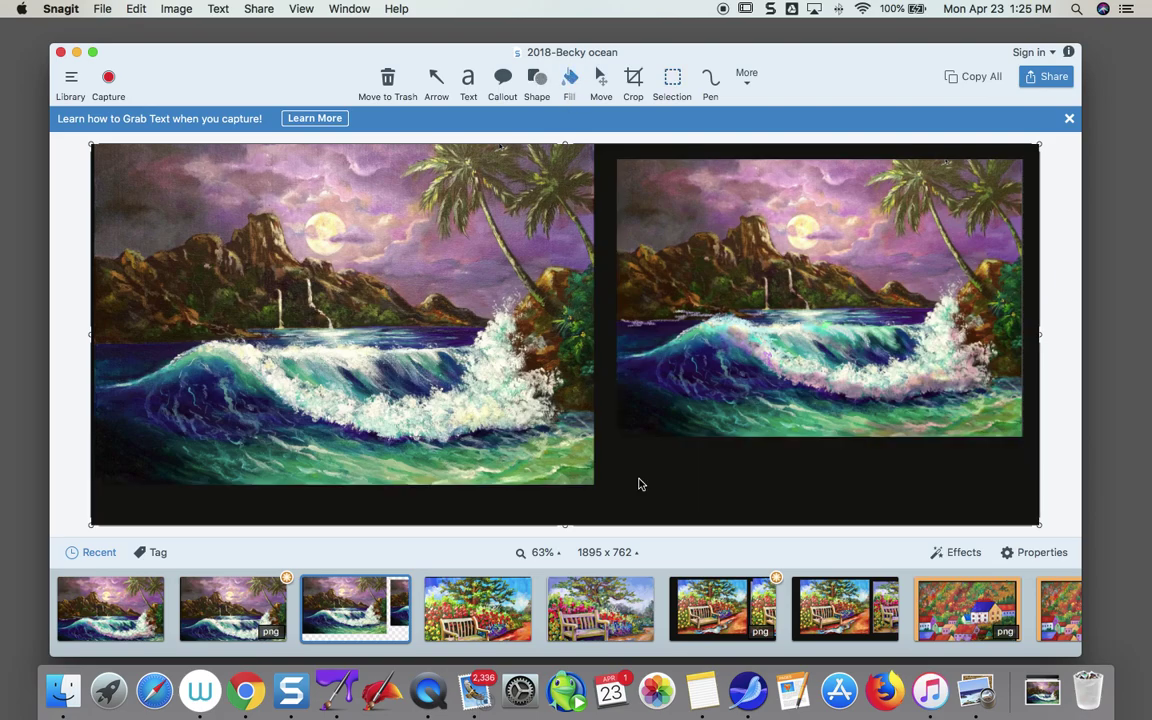